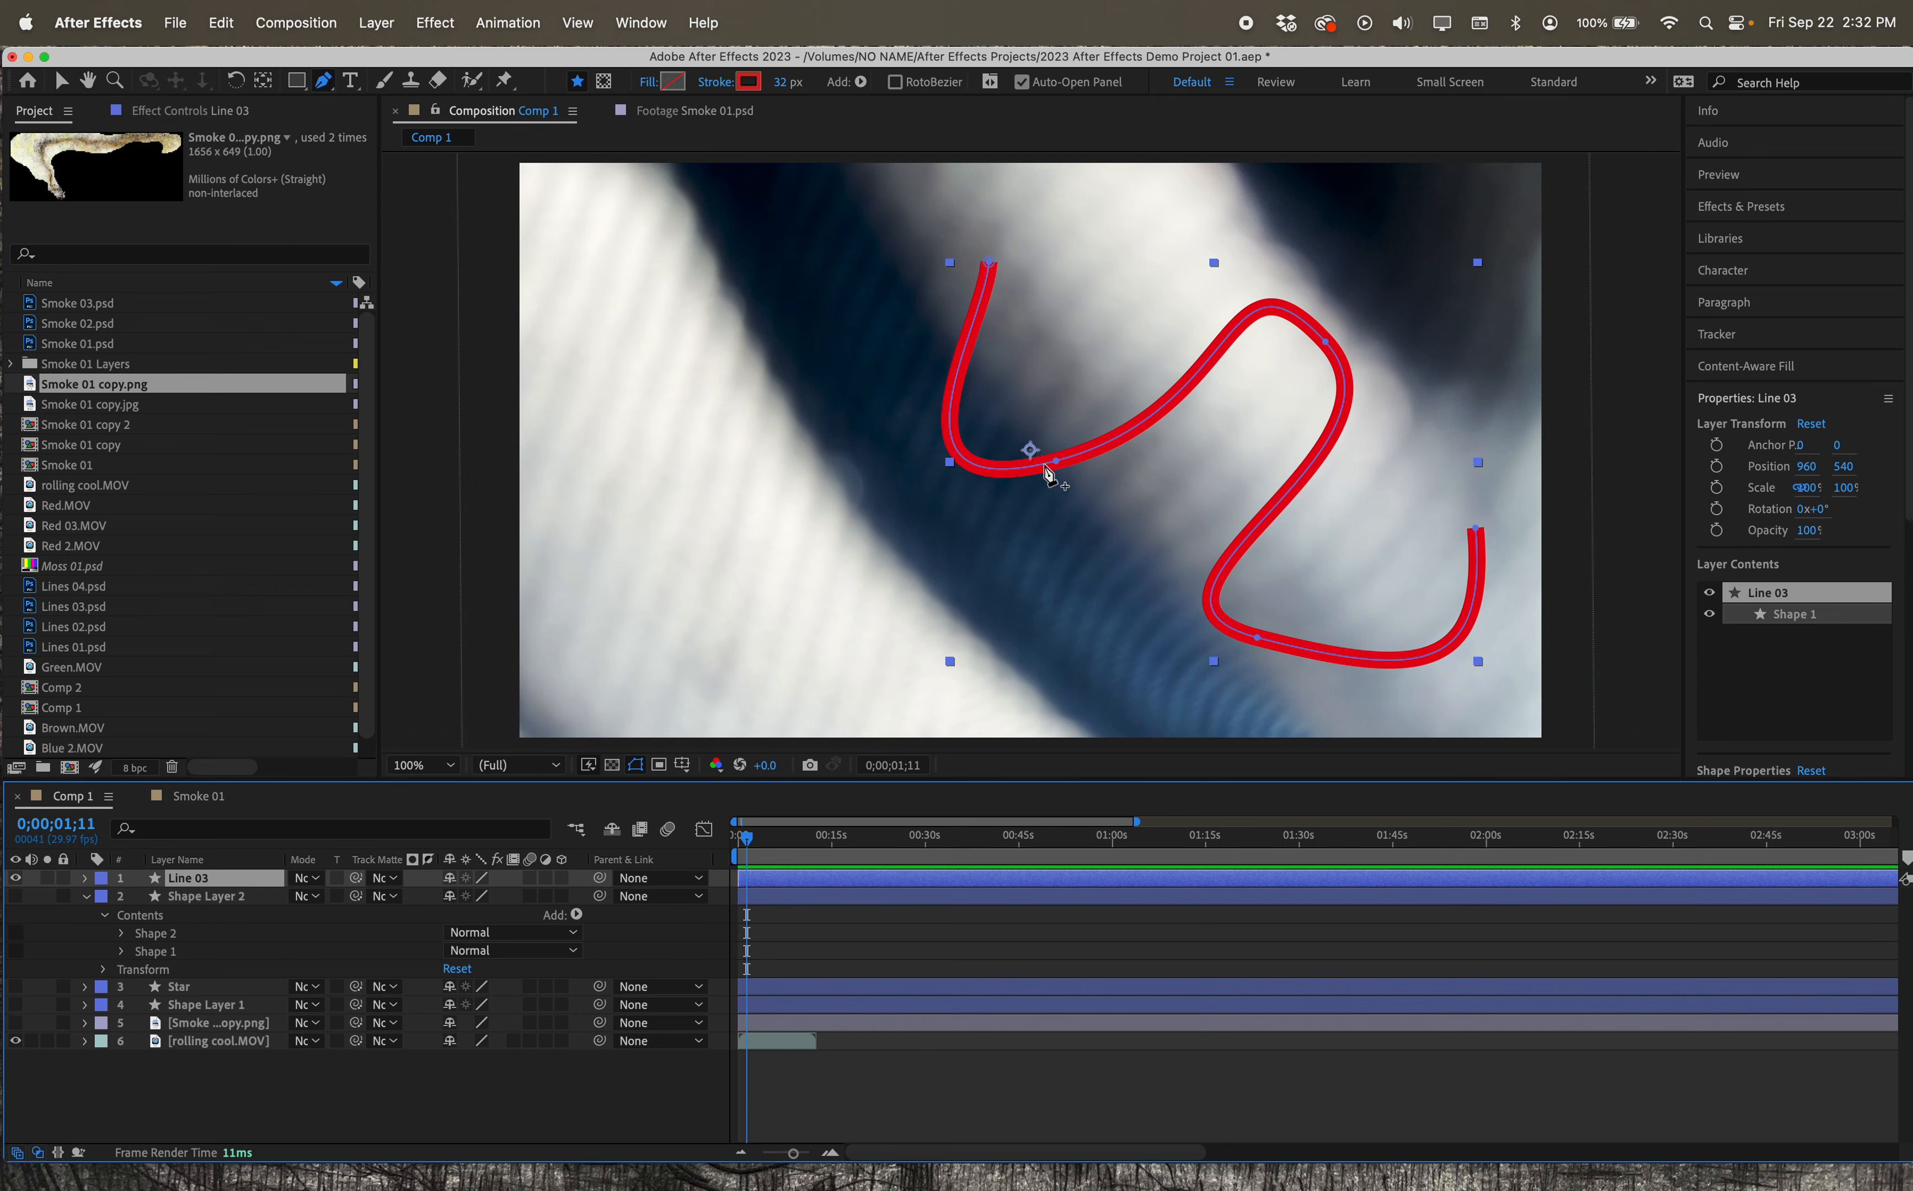
Adjust the curve handle at Line 03's second point and move the whole line to about position 358, 470.
{"action": "left_click_drag", "start_coordinate": [1048, 472], "coordinate": [874, 501]}
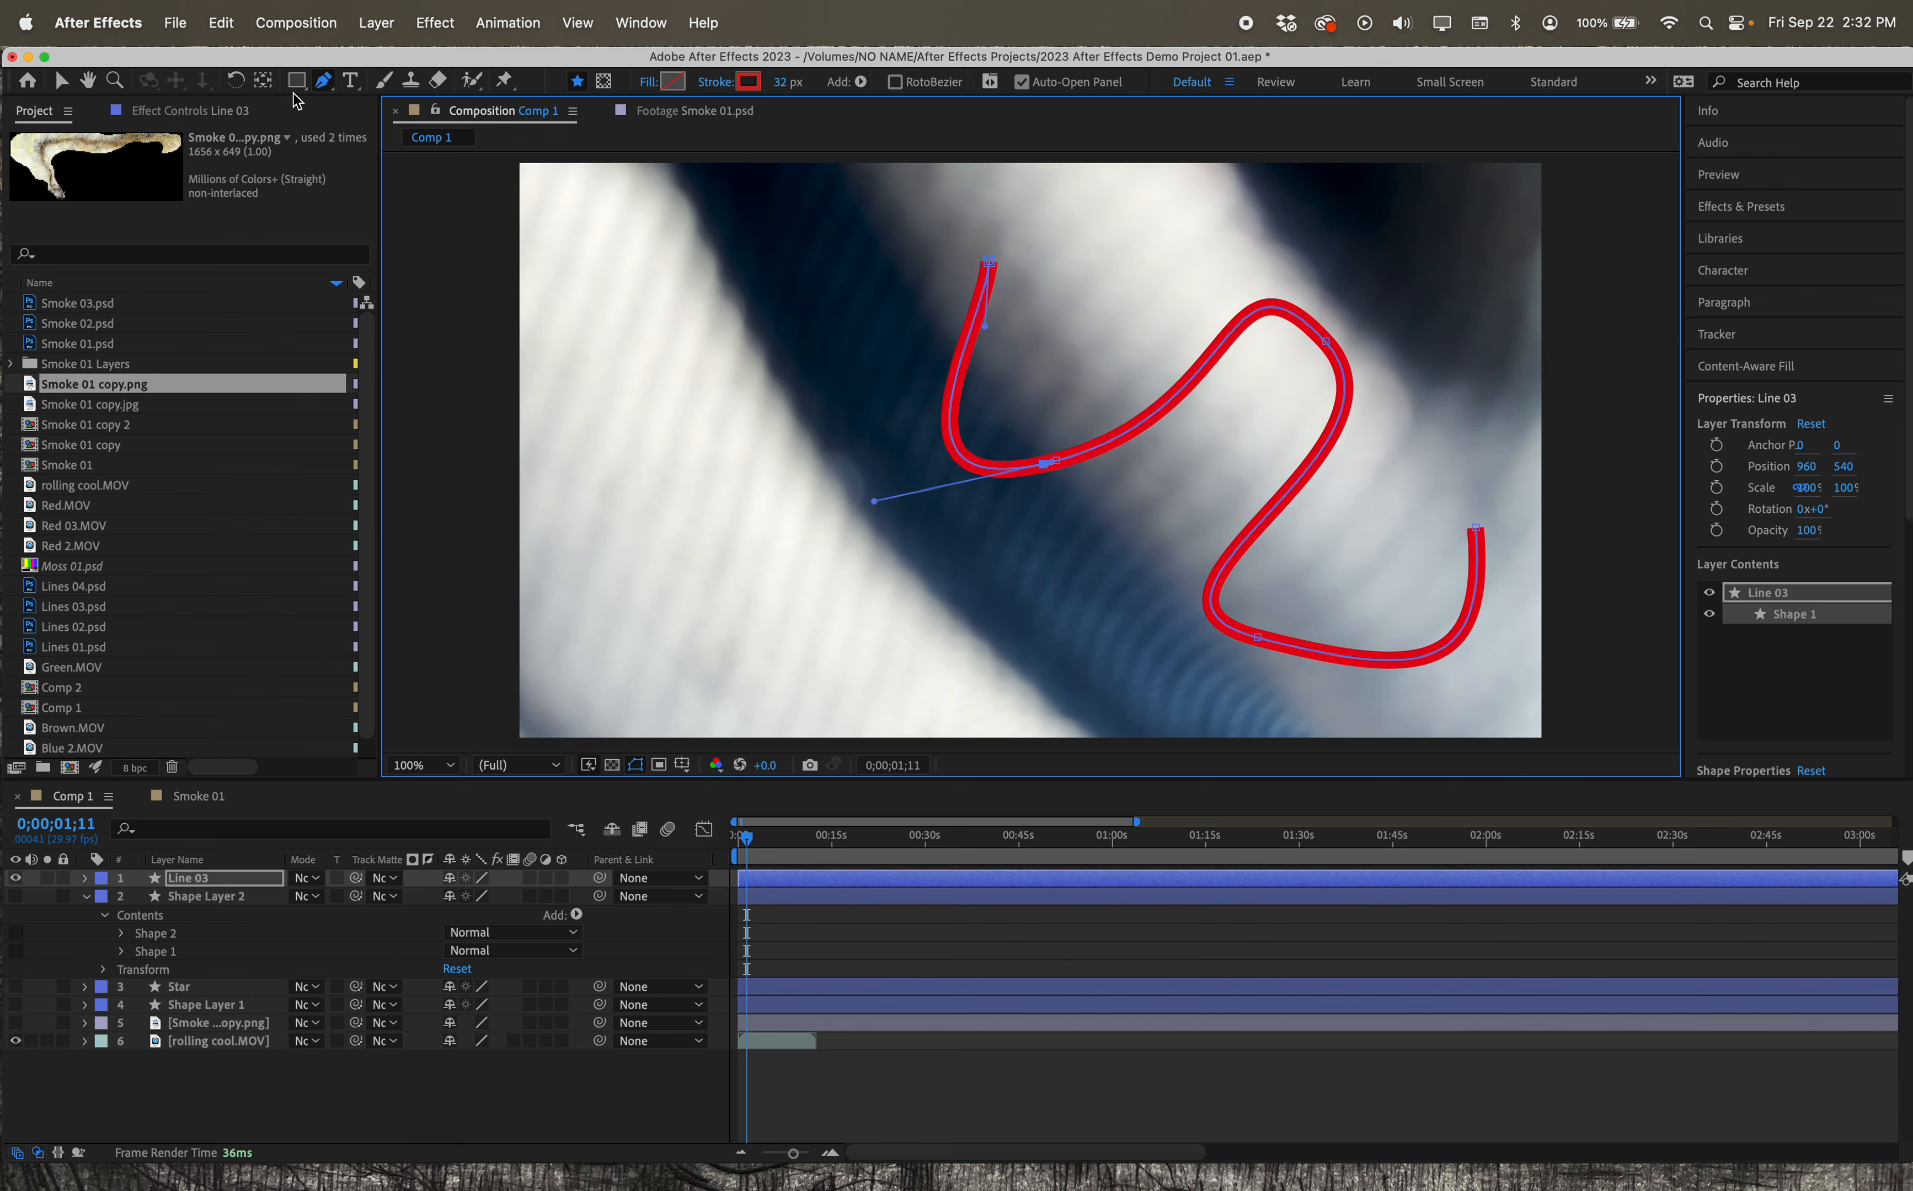
{"action": "left_click", "coordinate": [61, 79]}
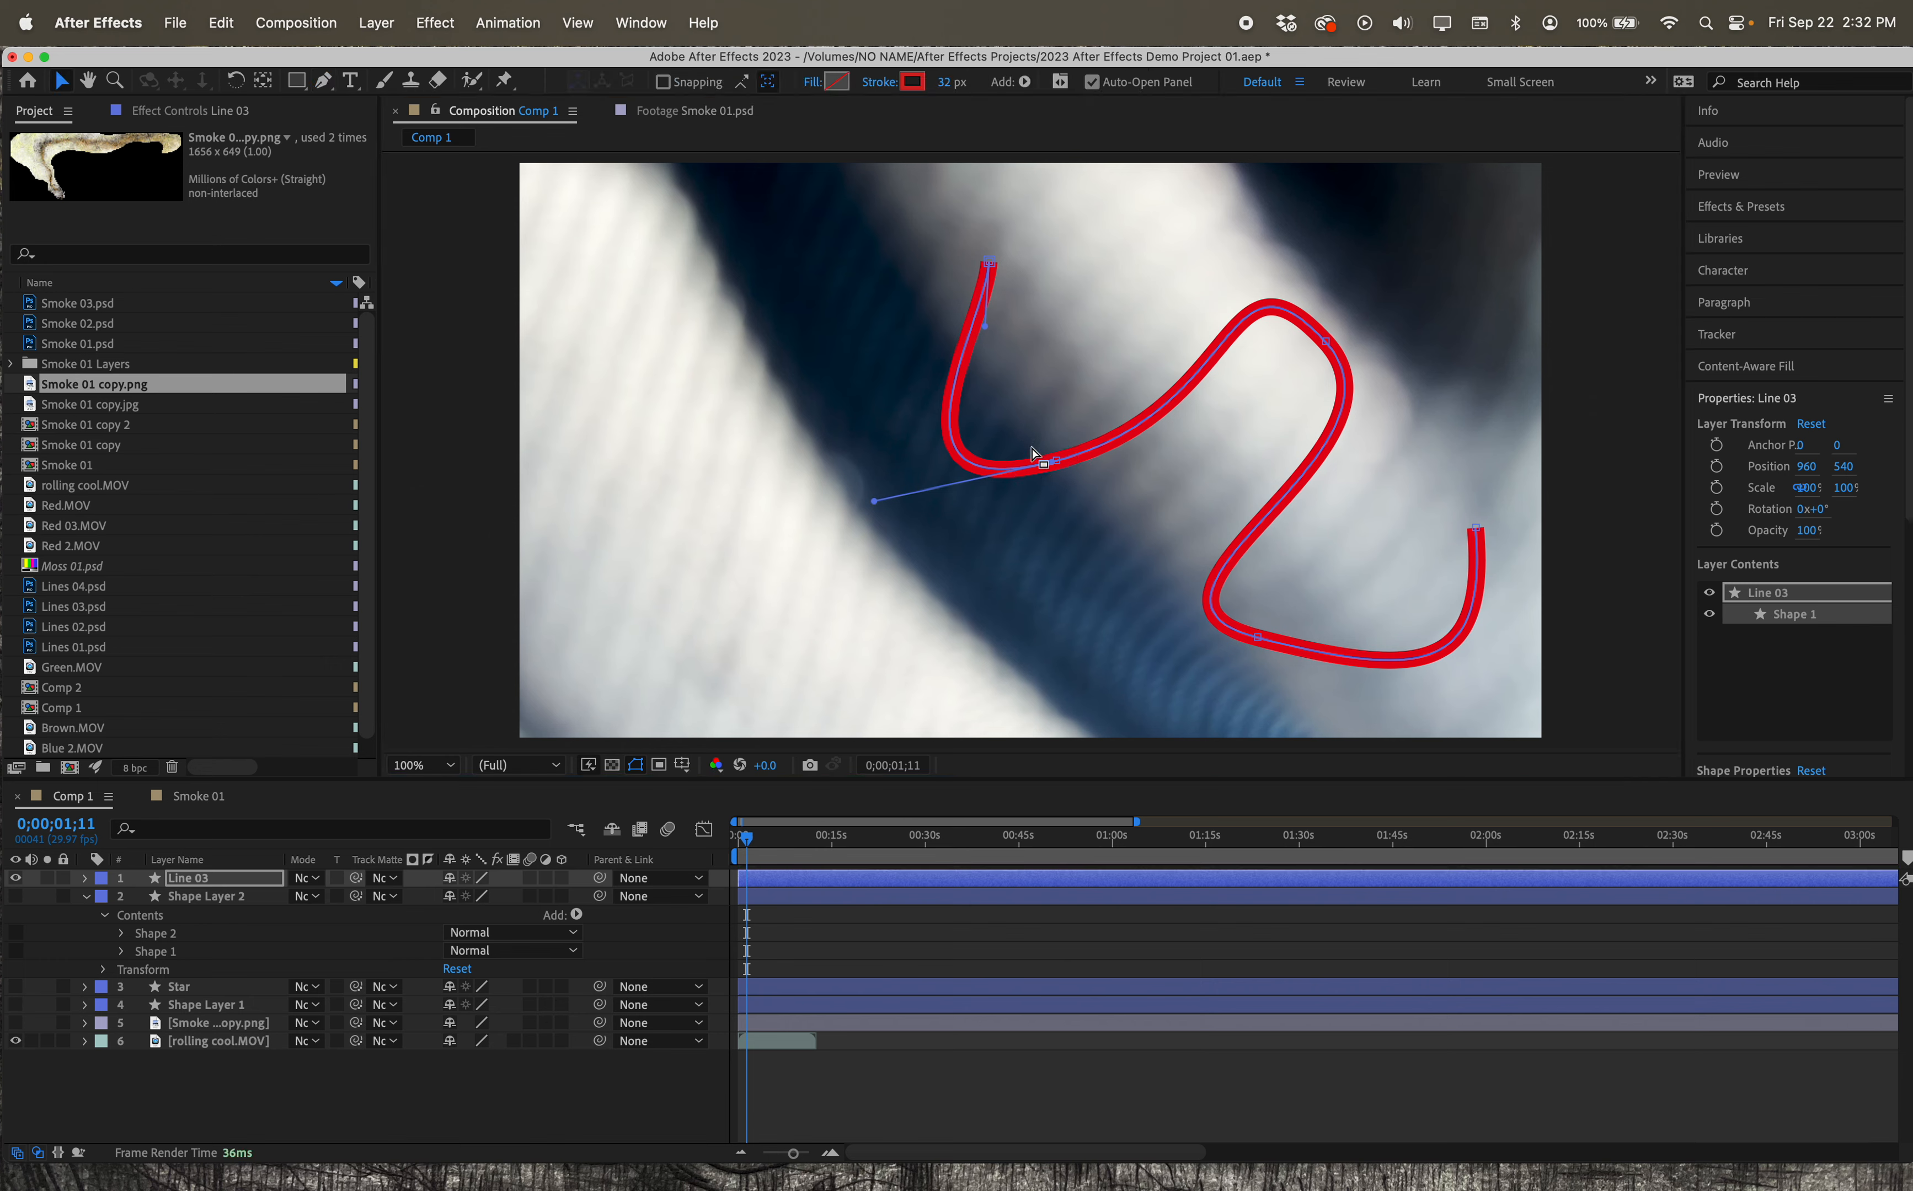
{"action": "left_click_drag", "start_coordinate": [1032, 453], "coordinate": [800, 399]}
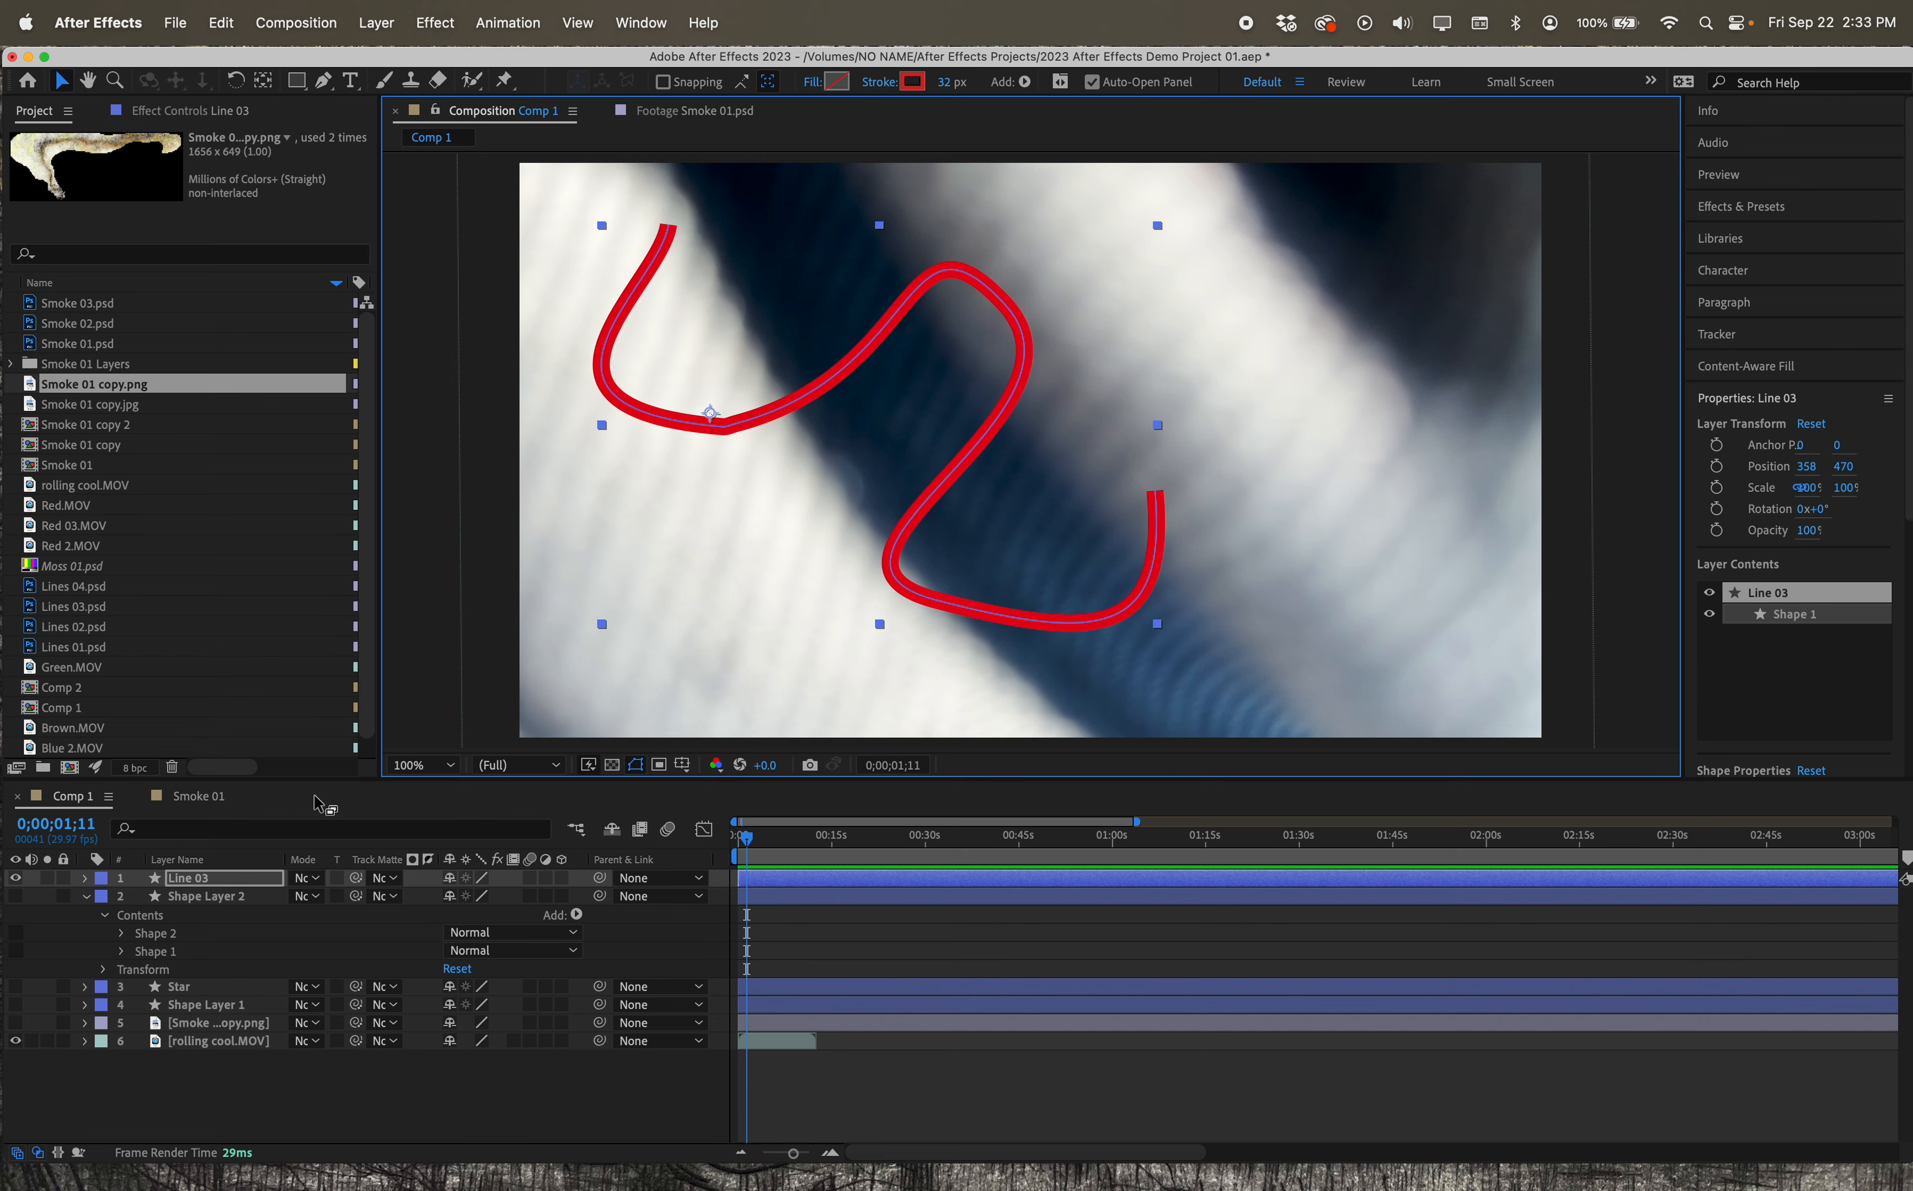
Reveal the Stroke 1 properties of Shape 1 in the Line 03 layer.
{"action": "left_click", "coordinate": [218, 883]}
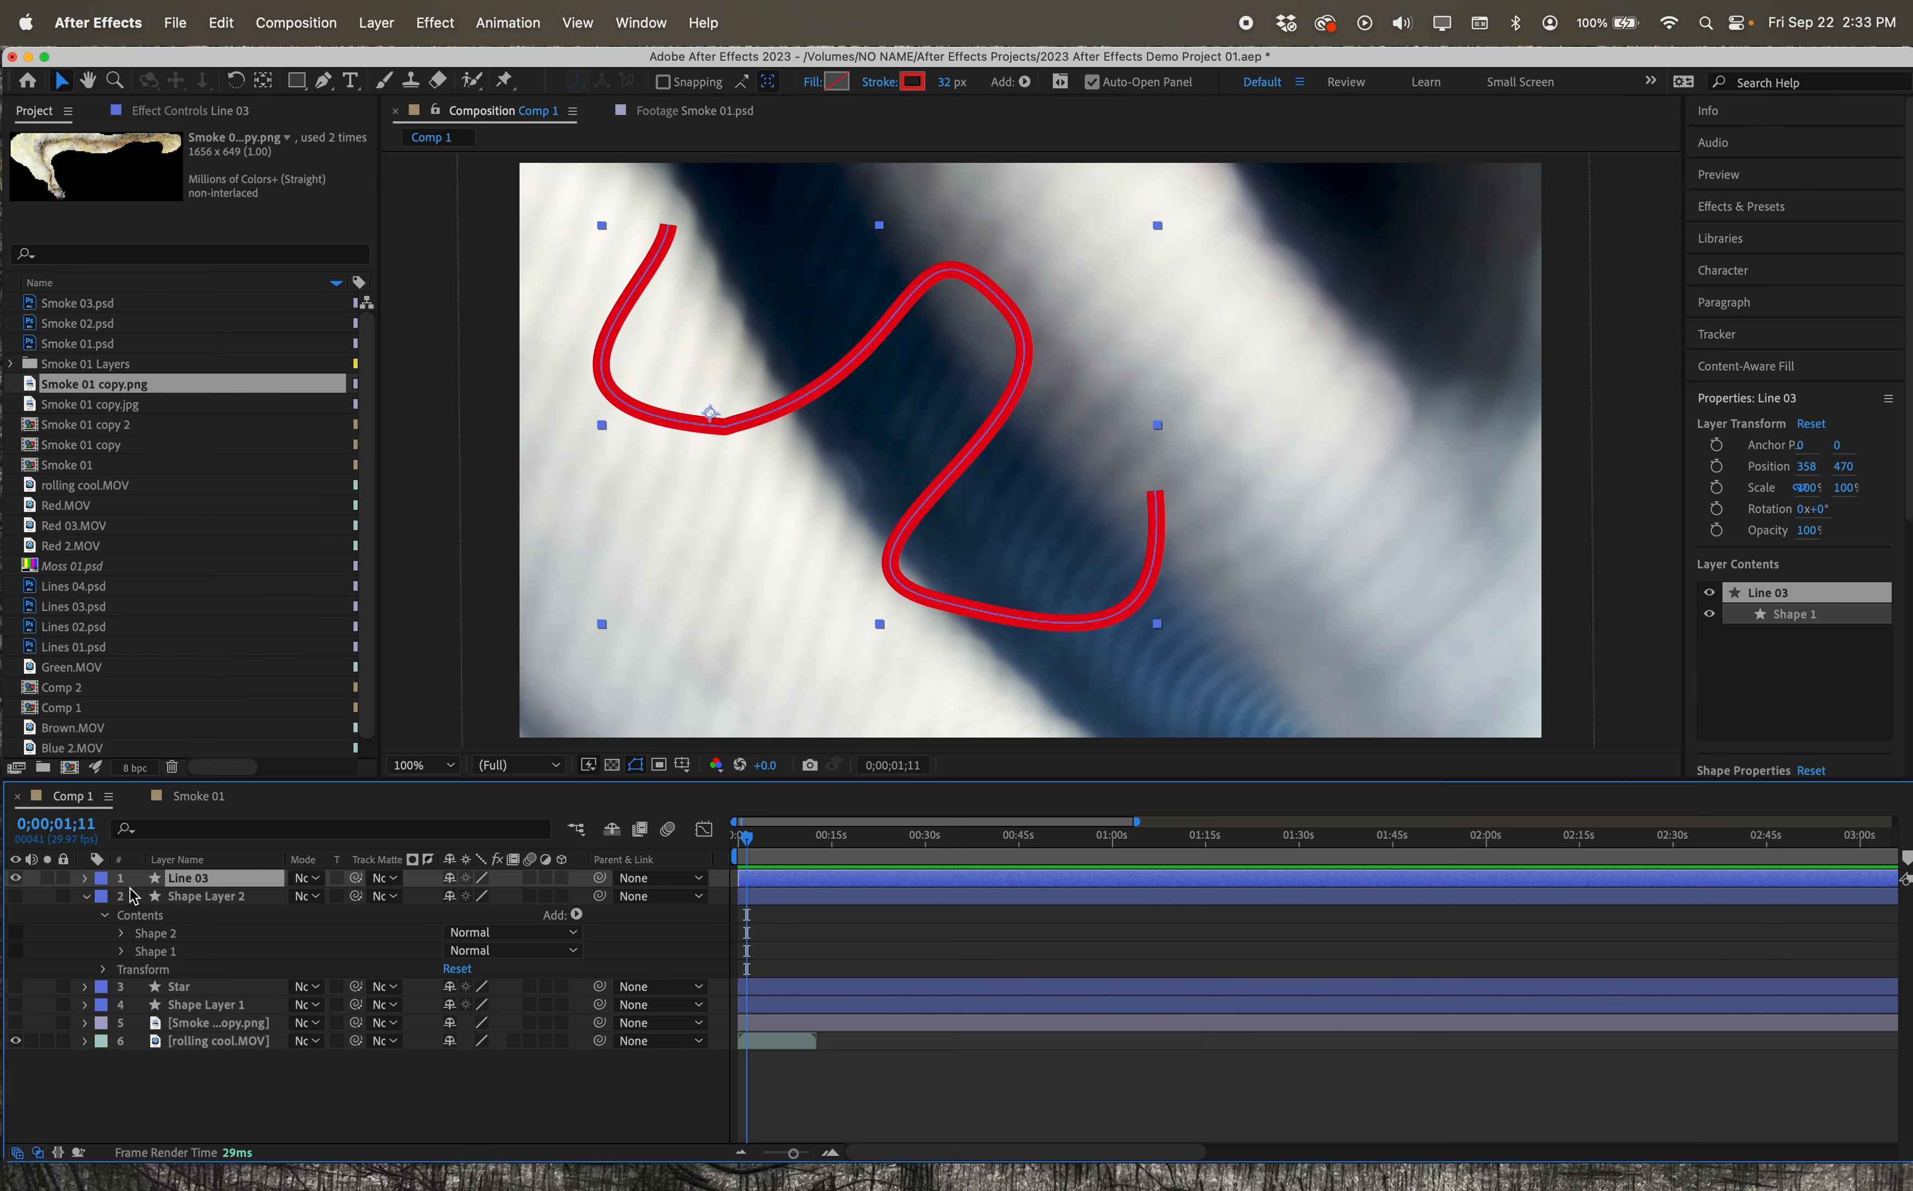
{"action": "left_click", "coordinate": [85, 880]}
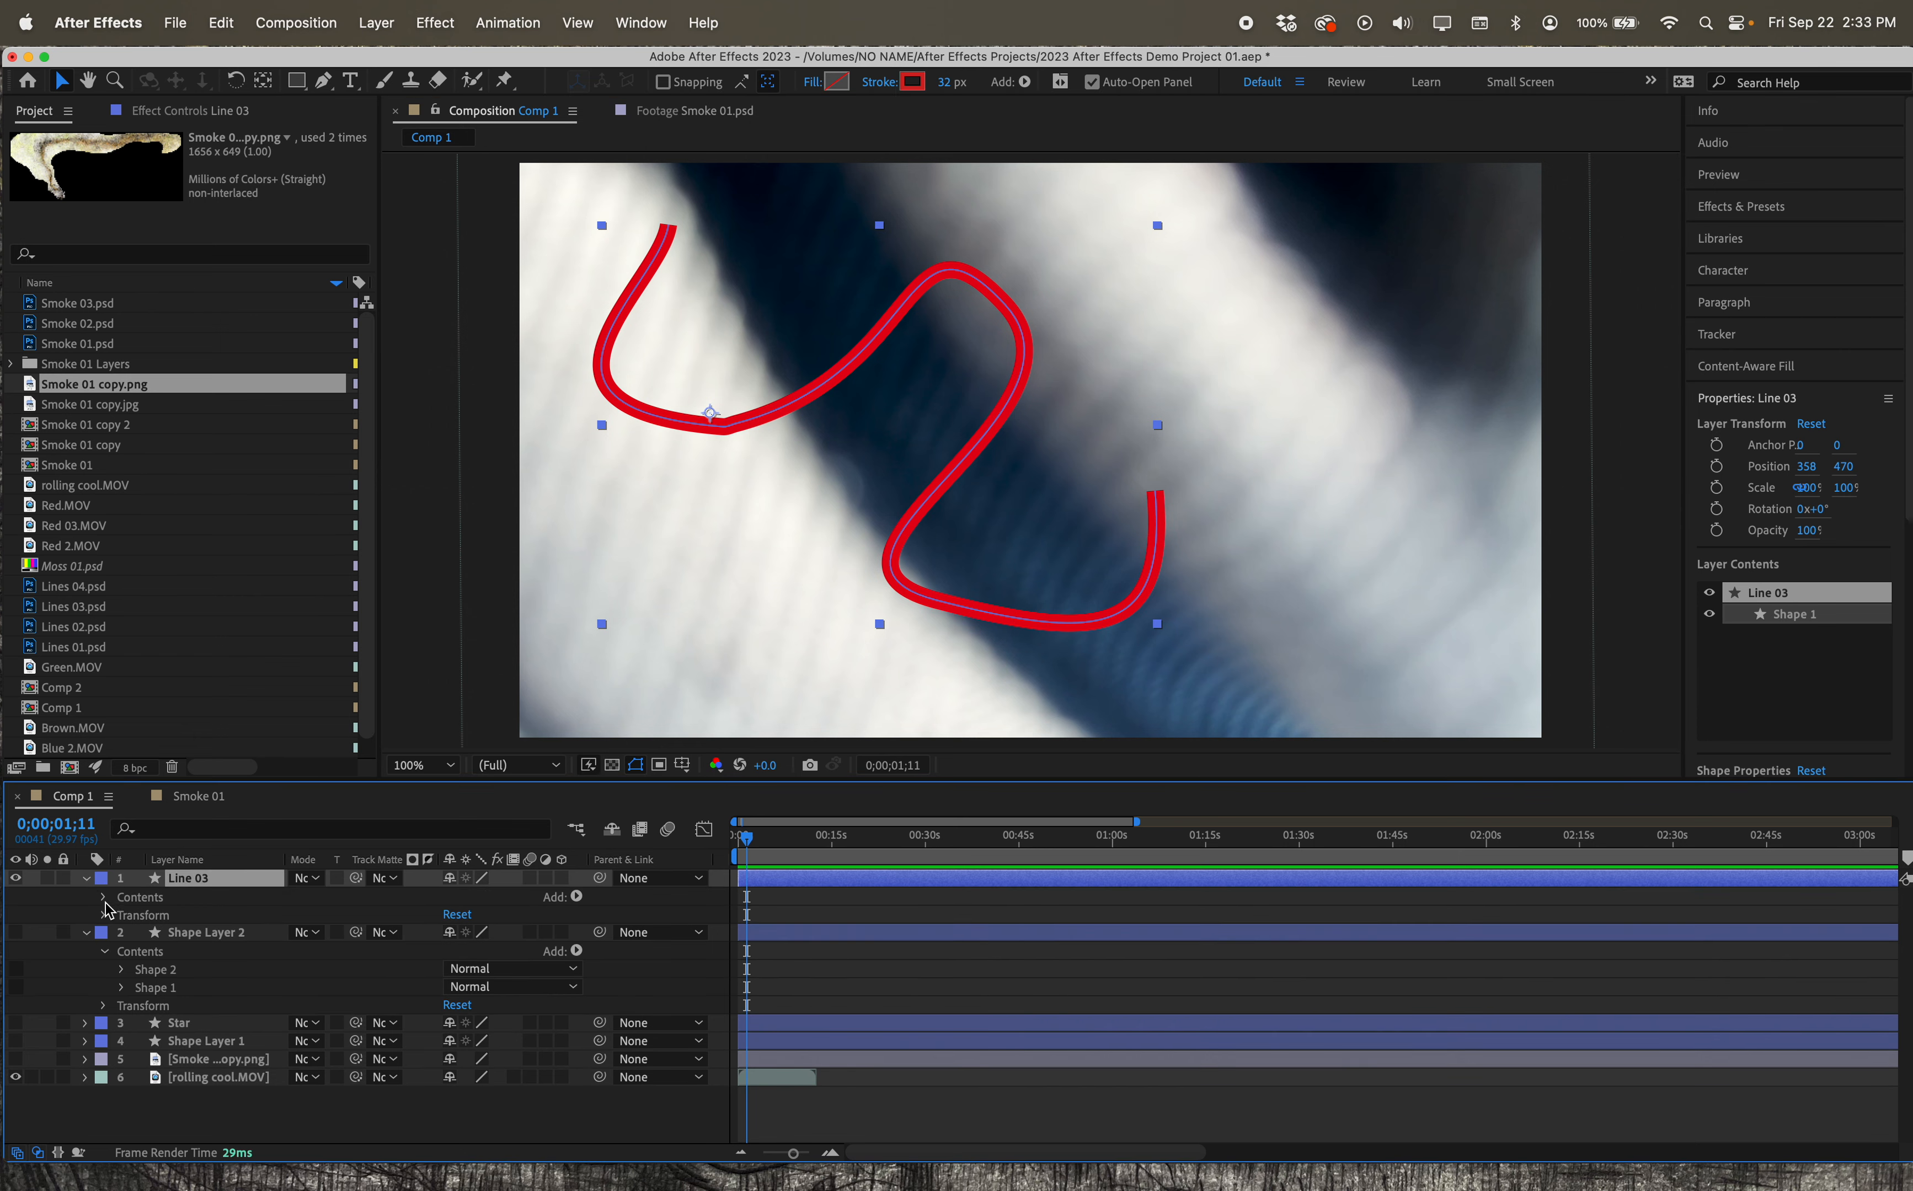
{"action": "left_click", "coordinate": [105, 897]}
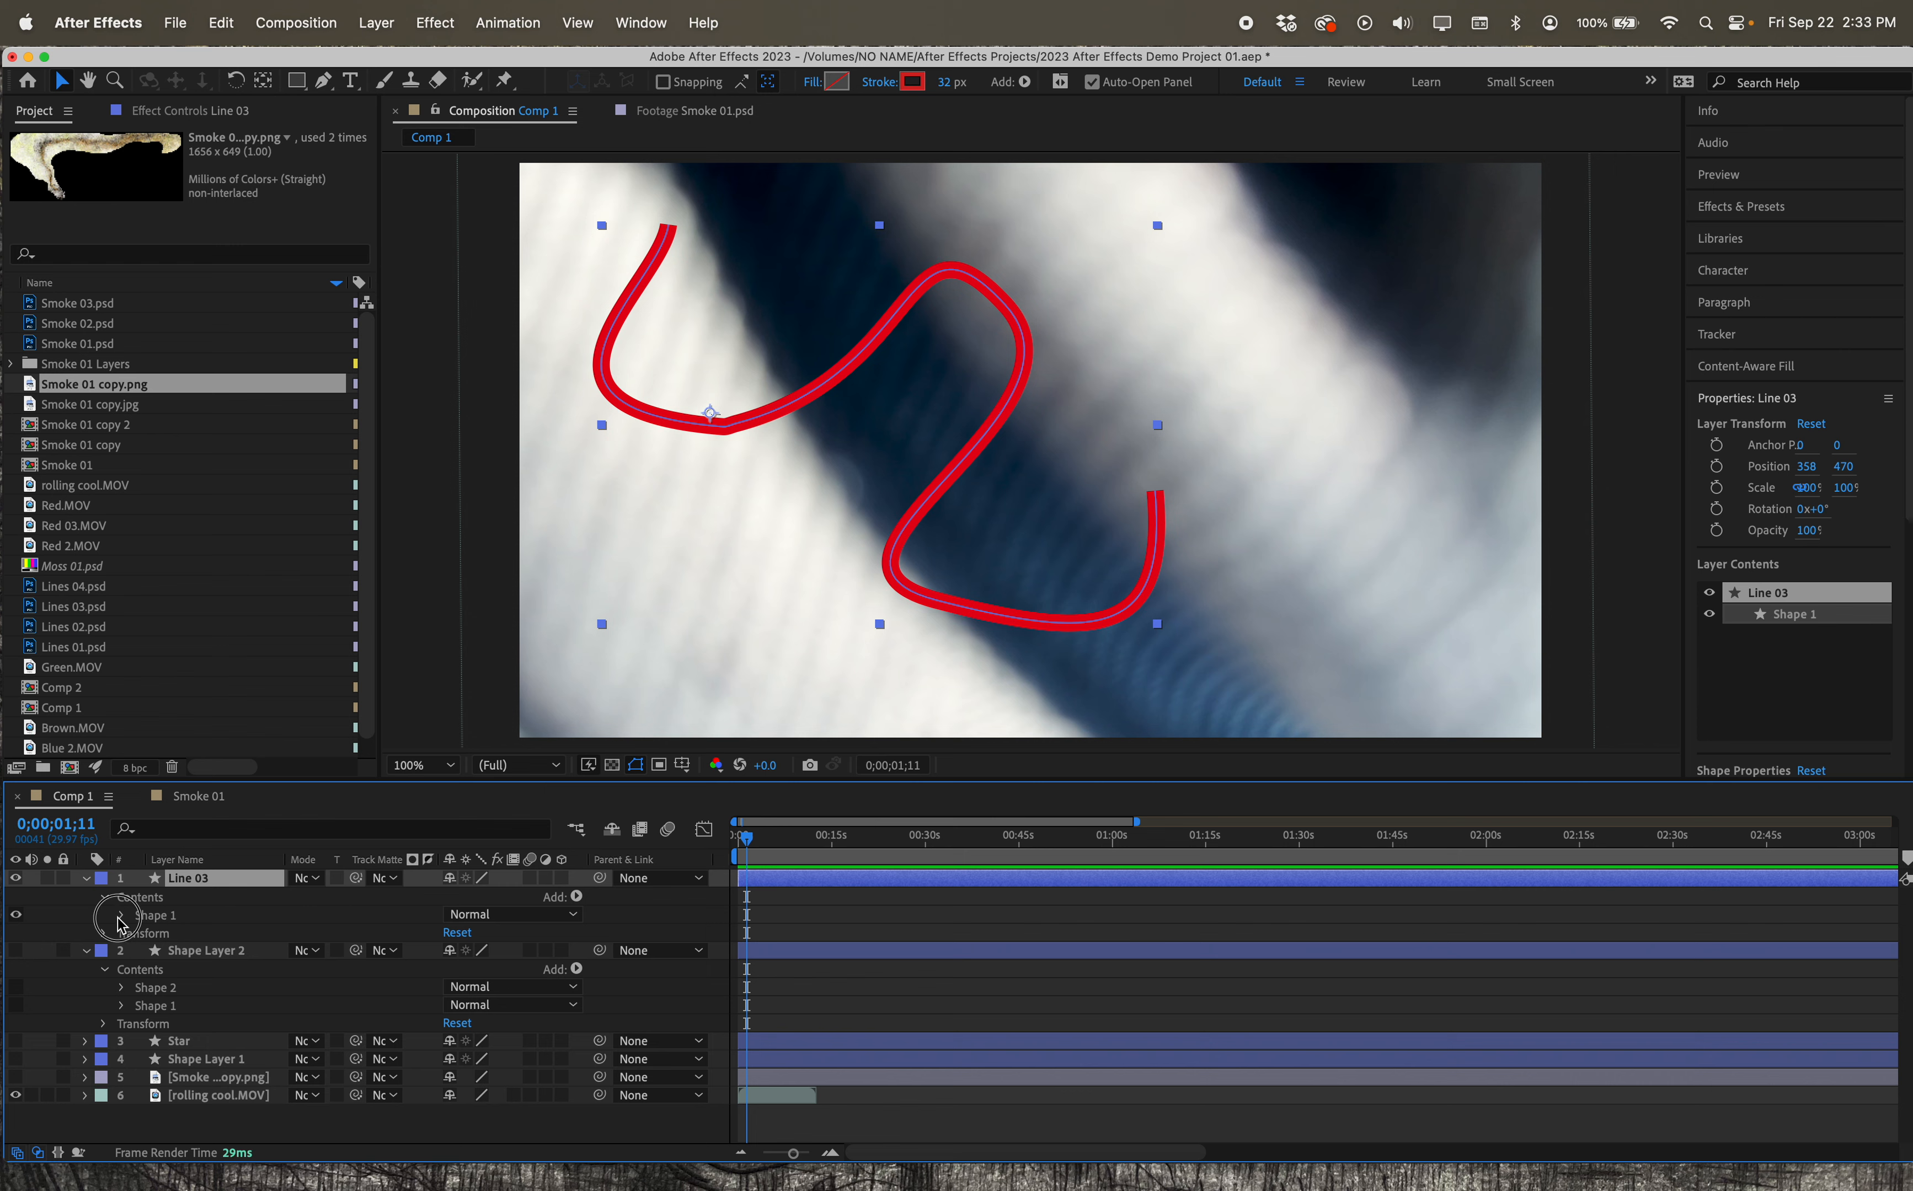
{"action": "left_click", "coordinate": [119, 915]}
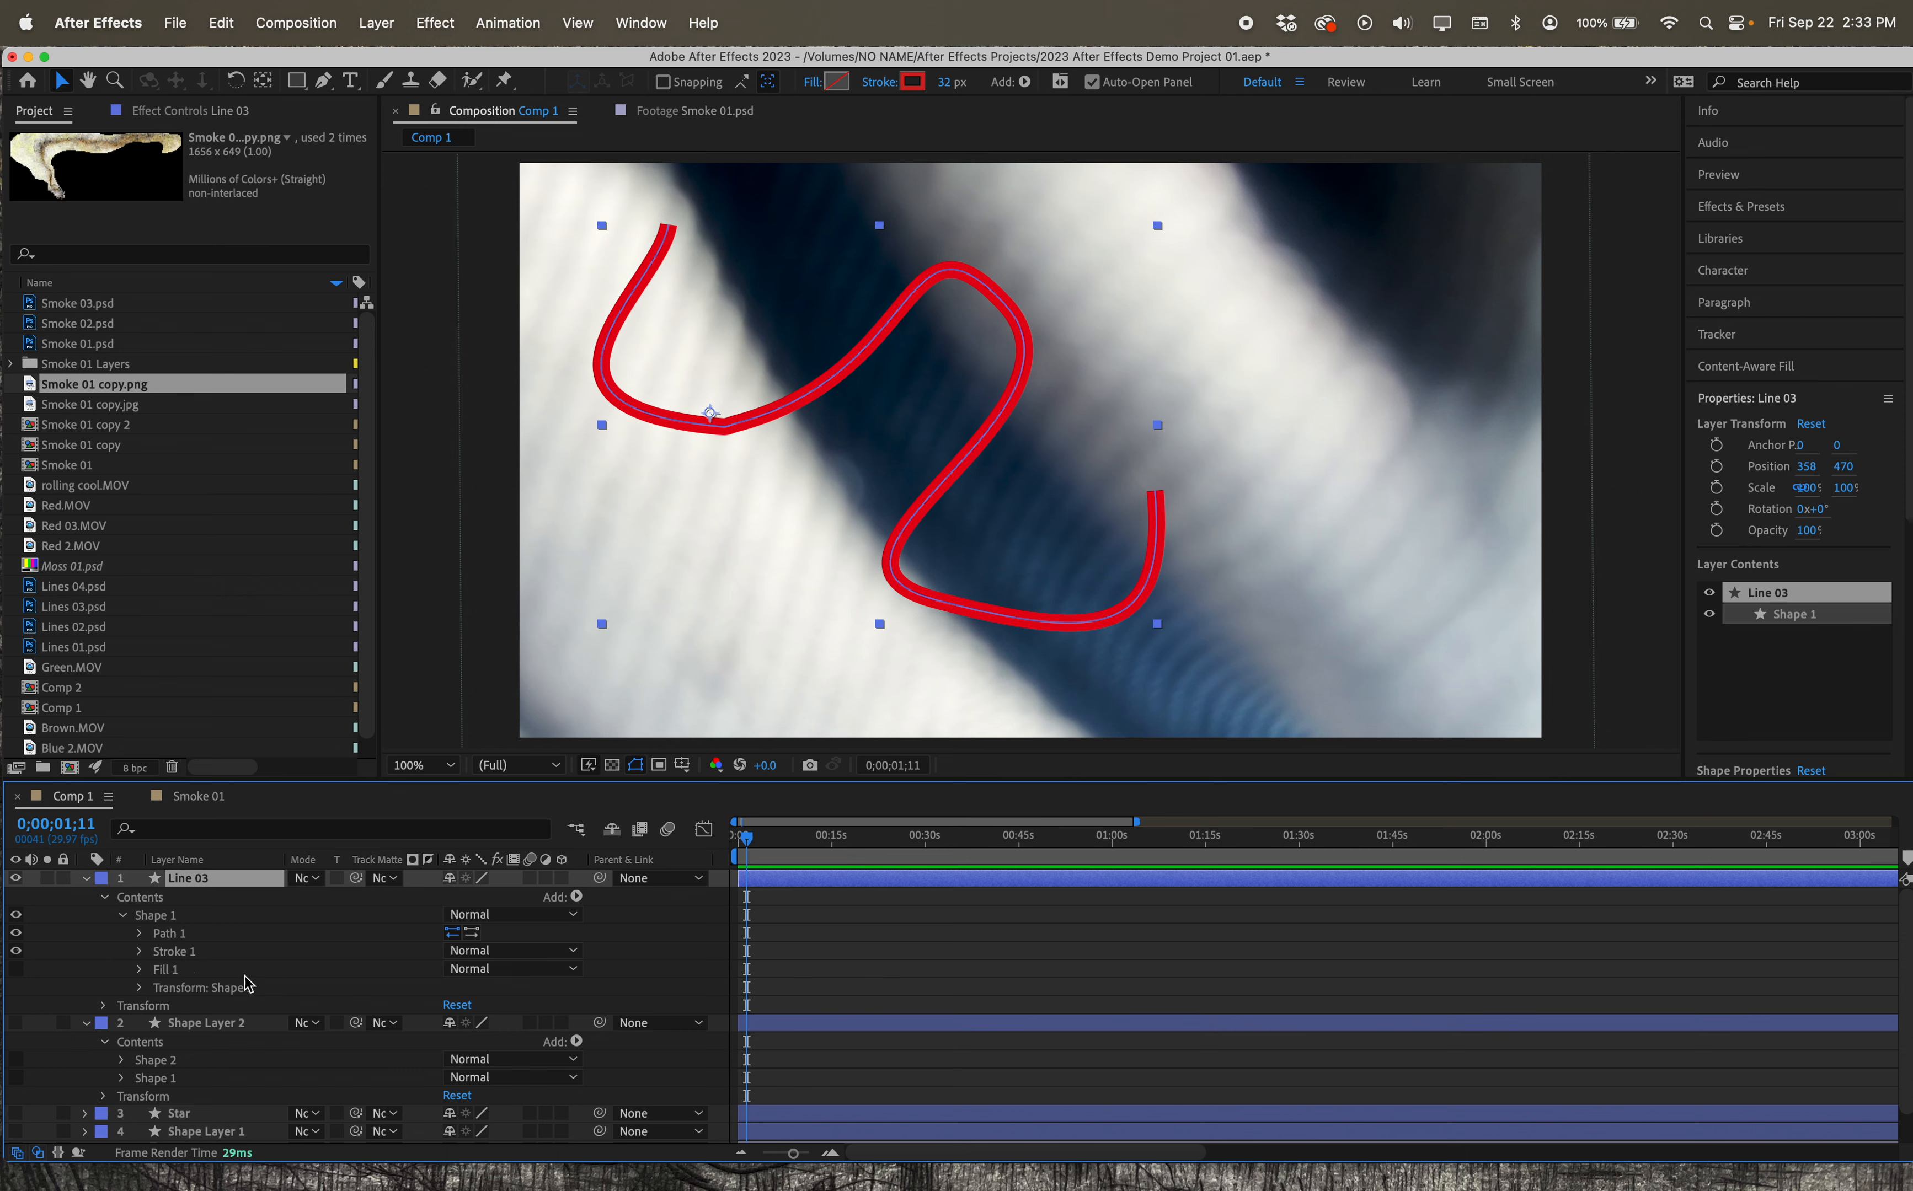
{"action": "left_click", "coordinate": [176, 953]}
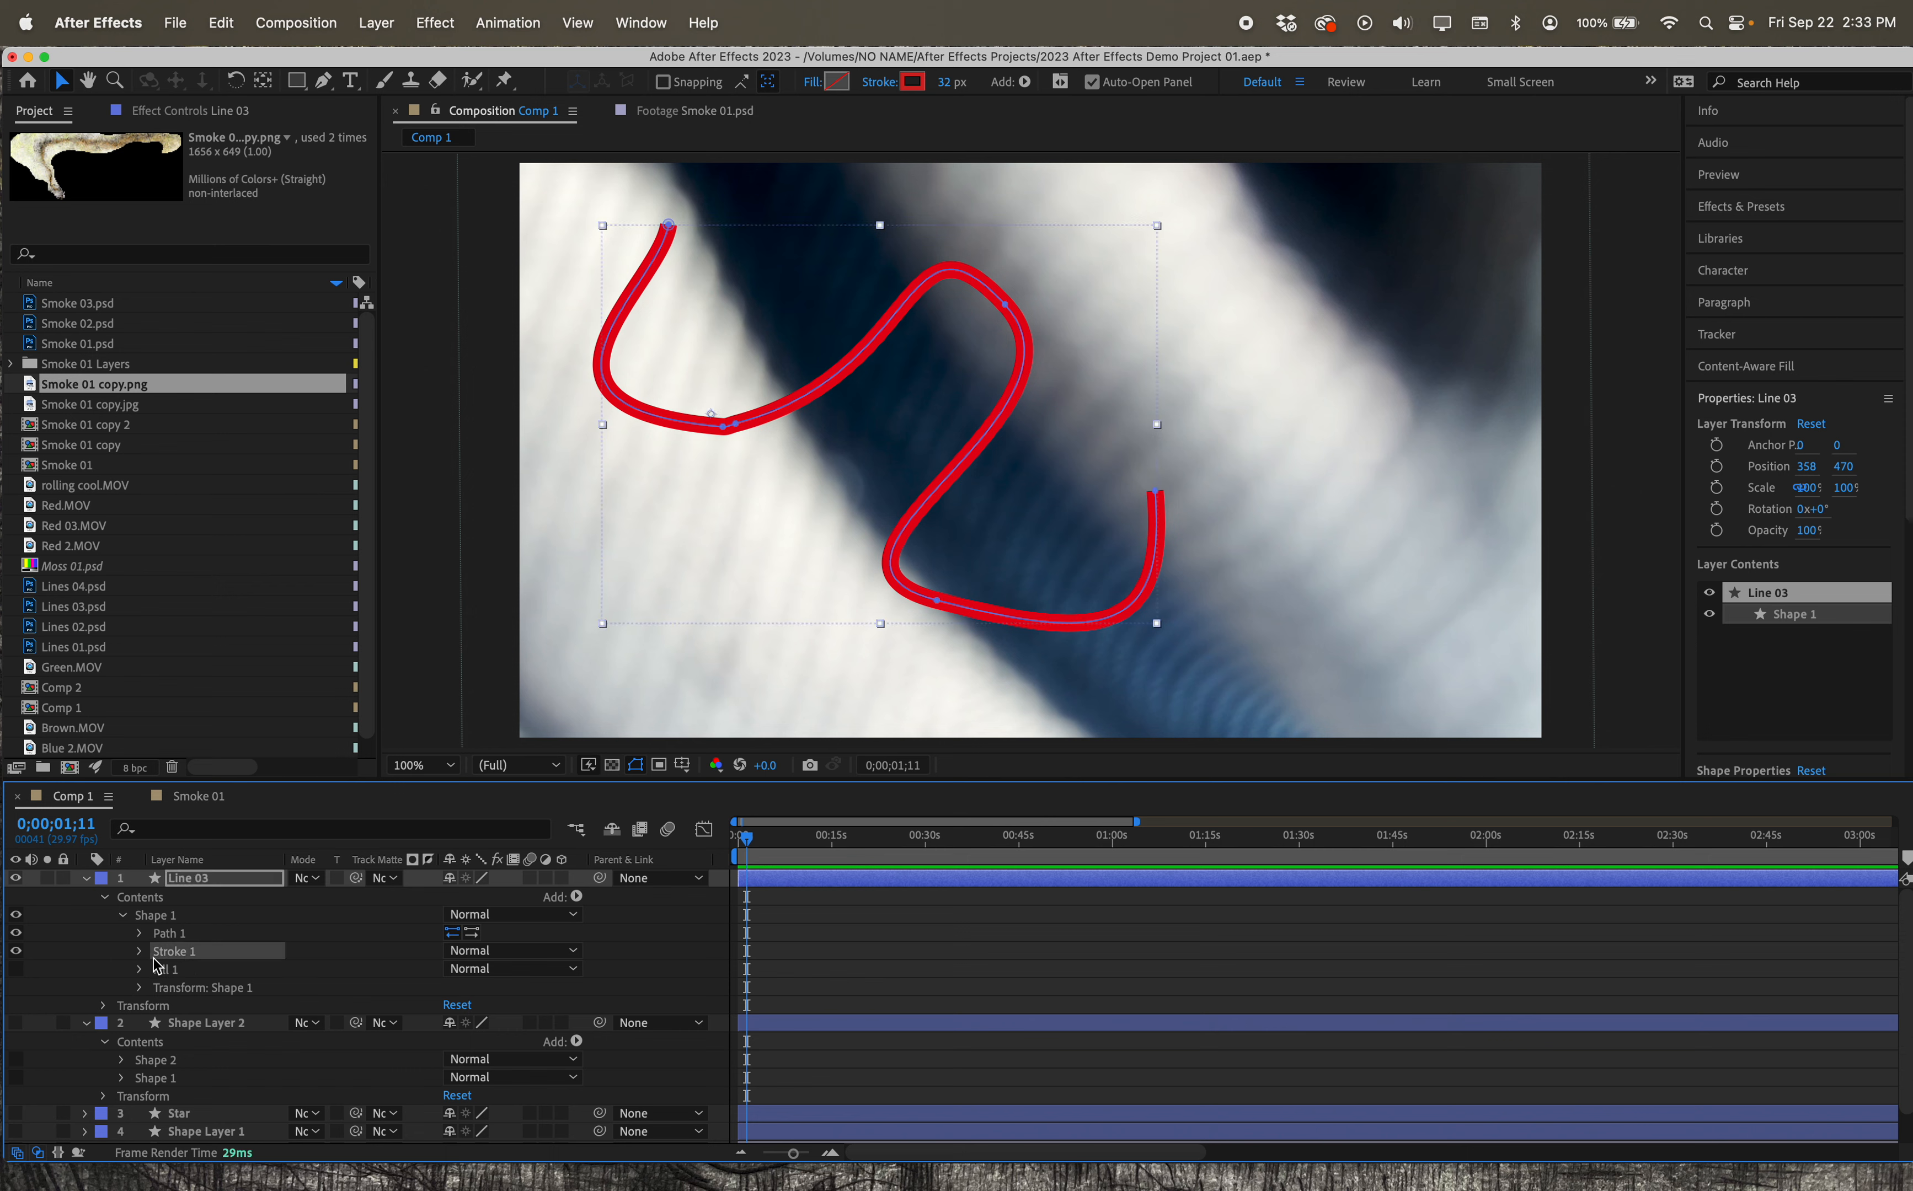
{"action": "left_click", "coordinate": [142, 952]}
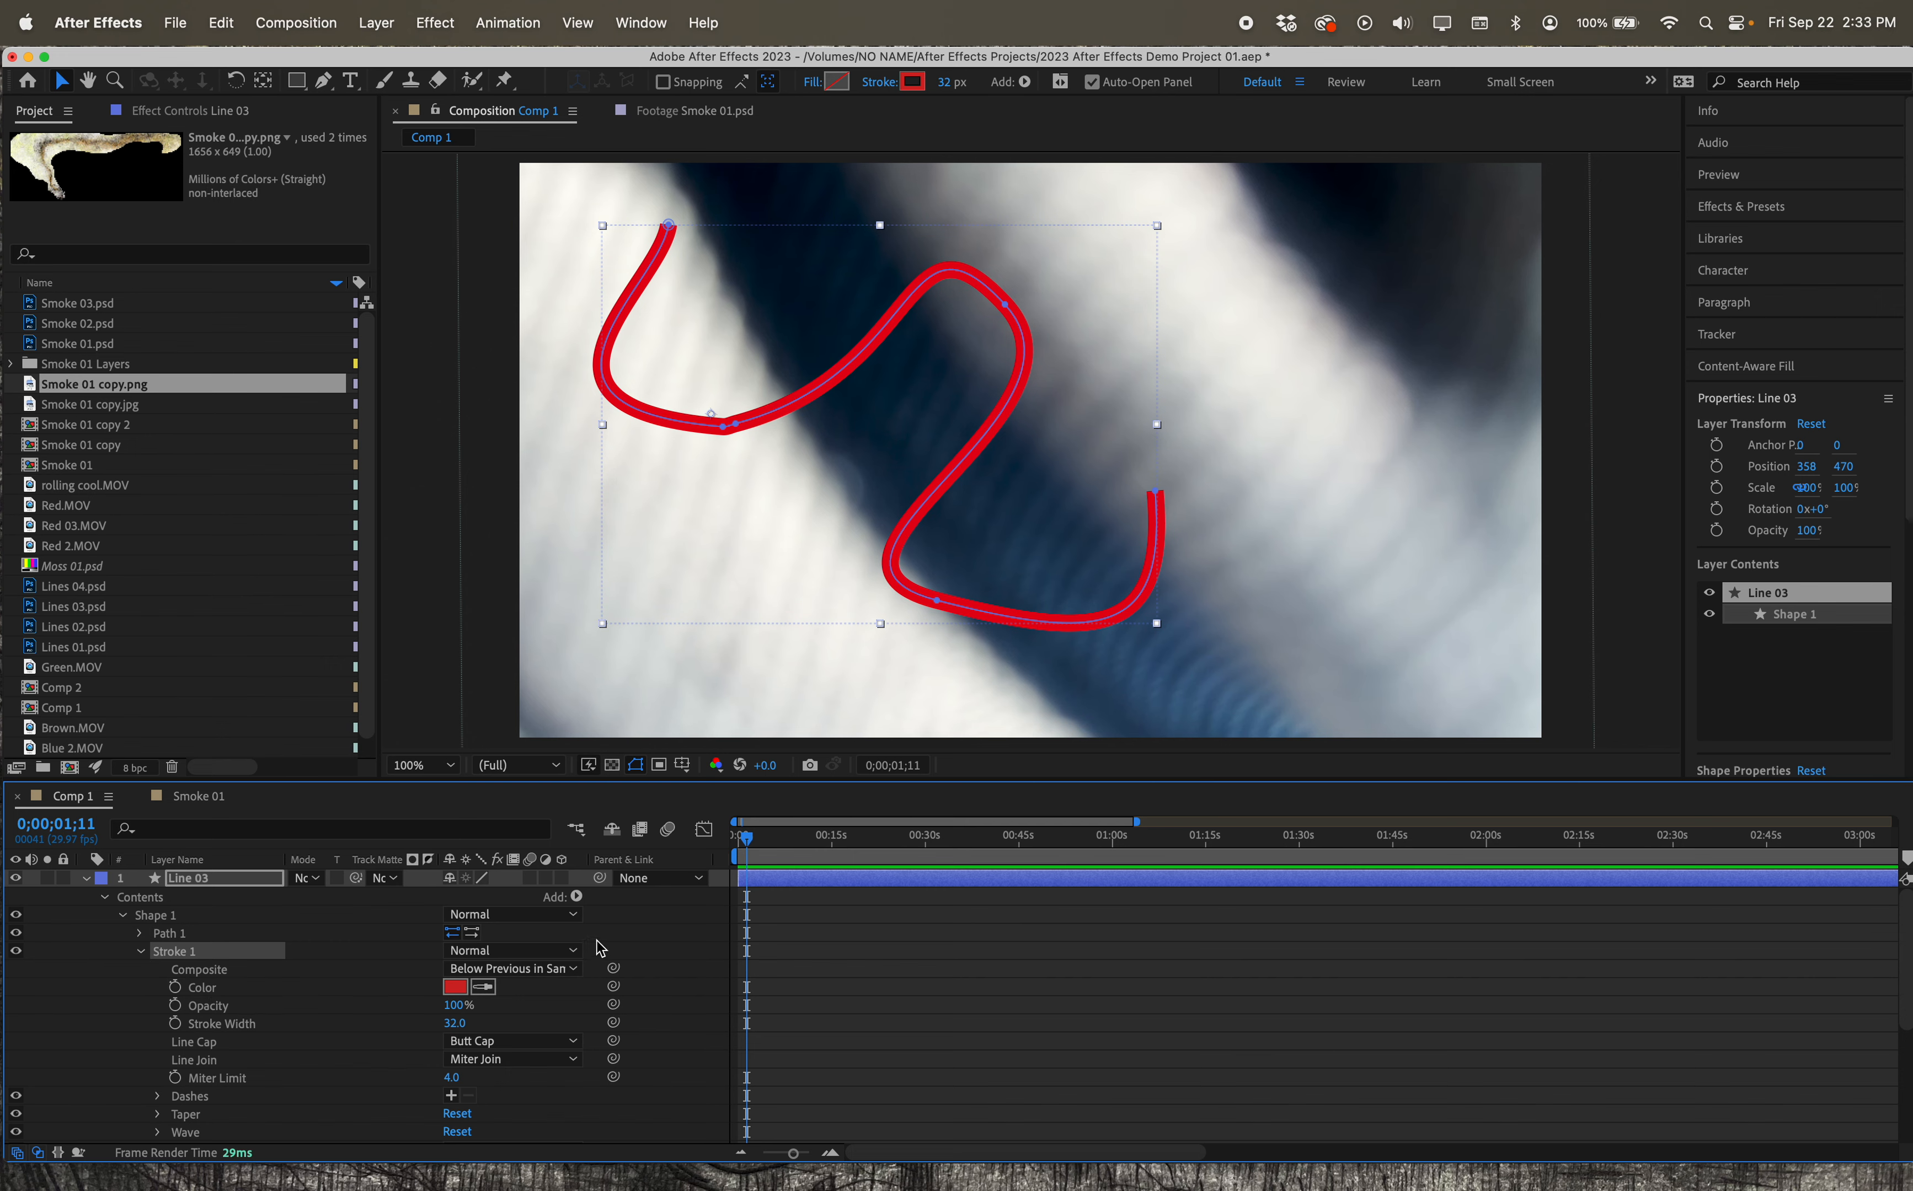
Start animating the stroke Color of Line 03 with a first keyframe at 0;00;01;08.
{"action": "left_click_drag", "start_coordinate": [761, 846], "coordinate": [750, 848]}
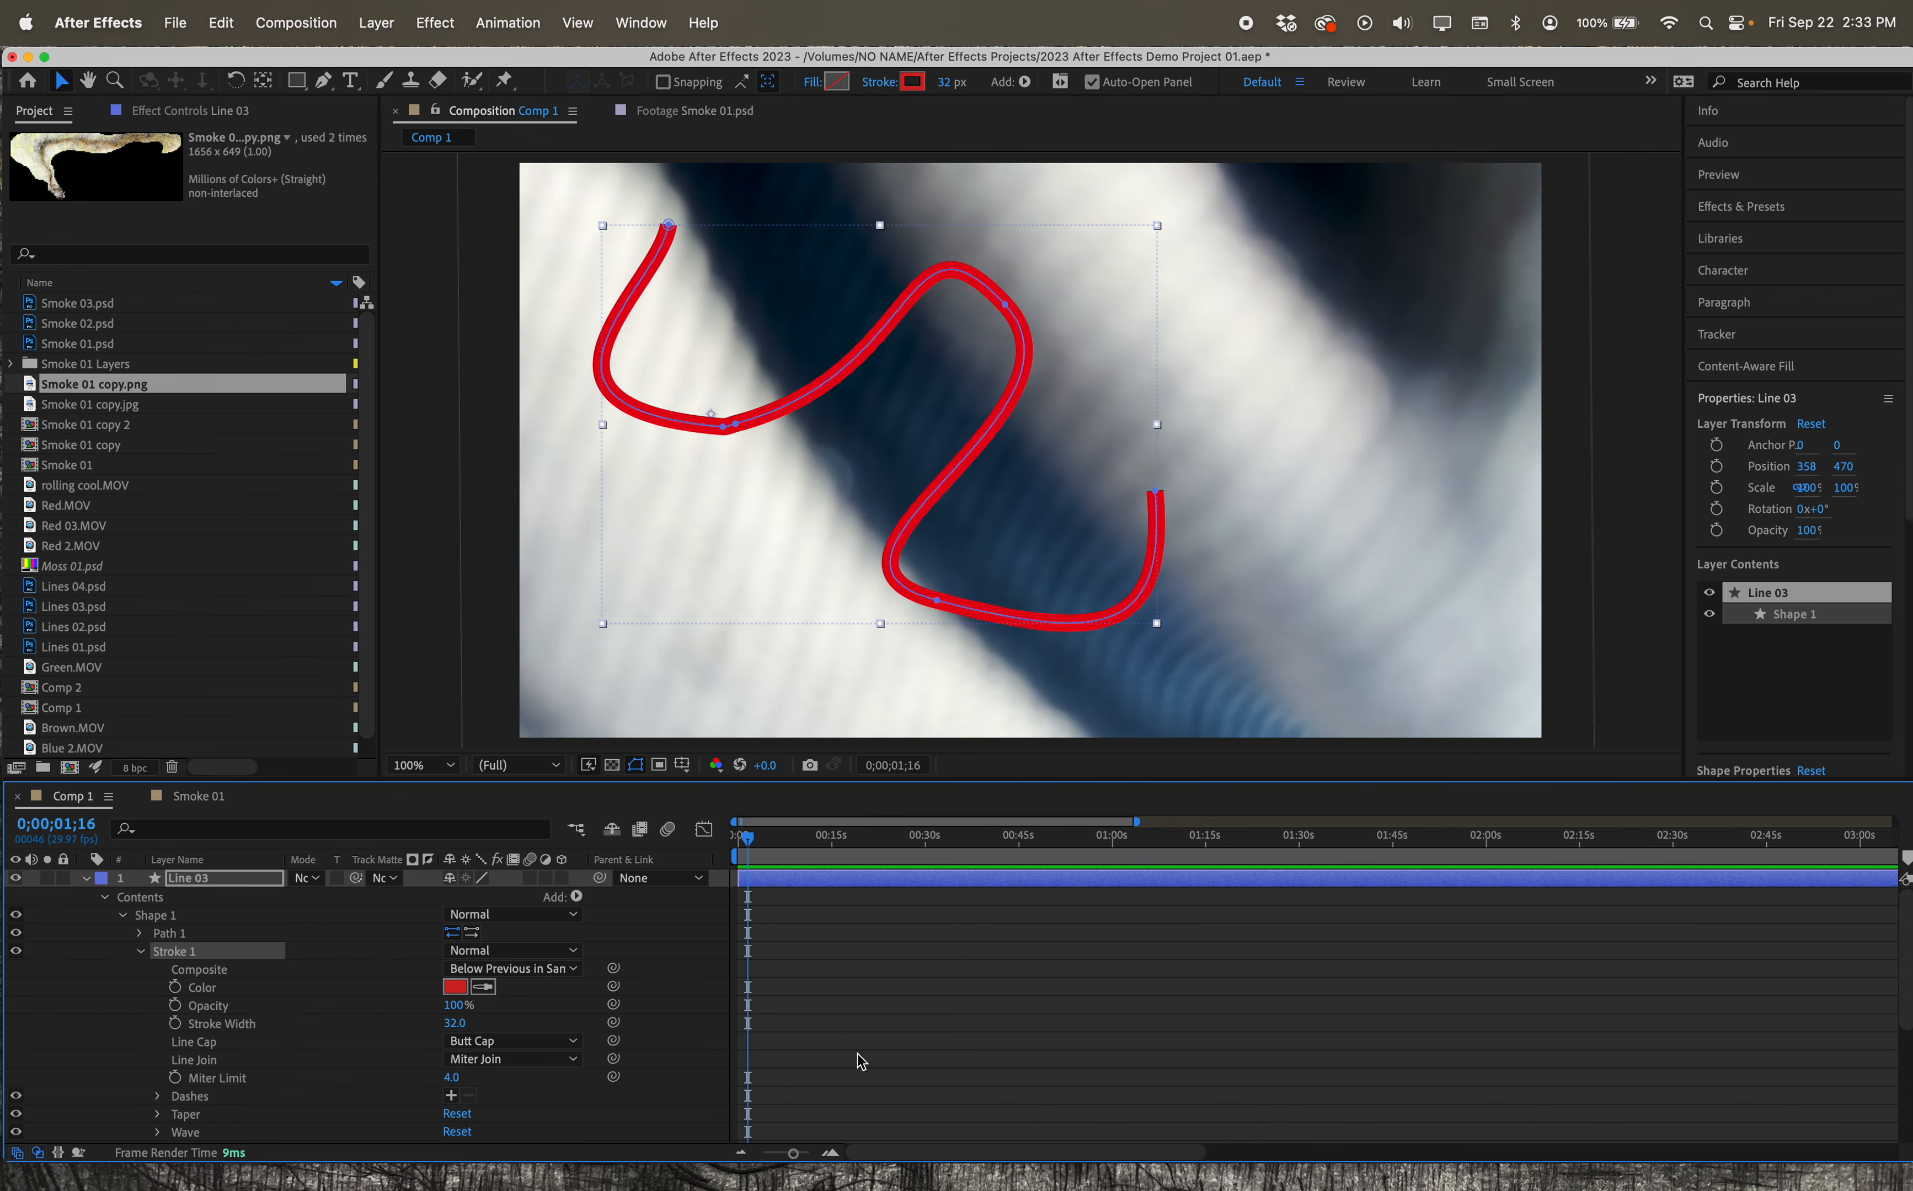
{"action": "left_click", "coordinate": [830, 1153]}
{"action": "left_click", "coordinate": [830, 1154]}
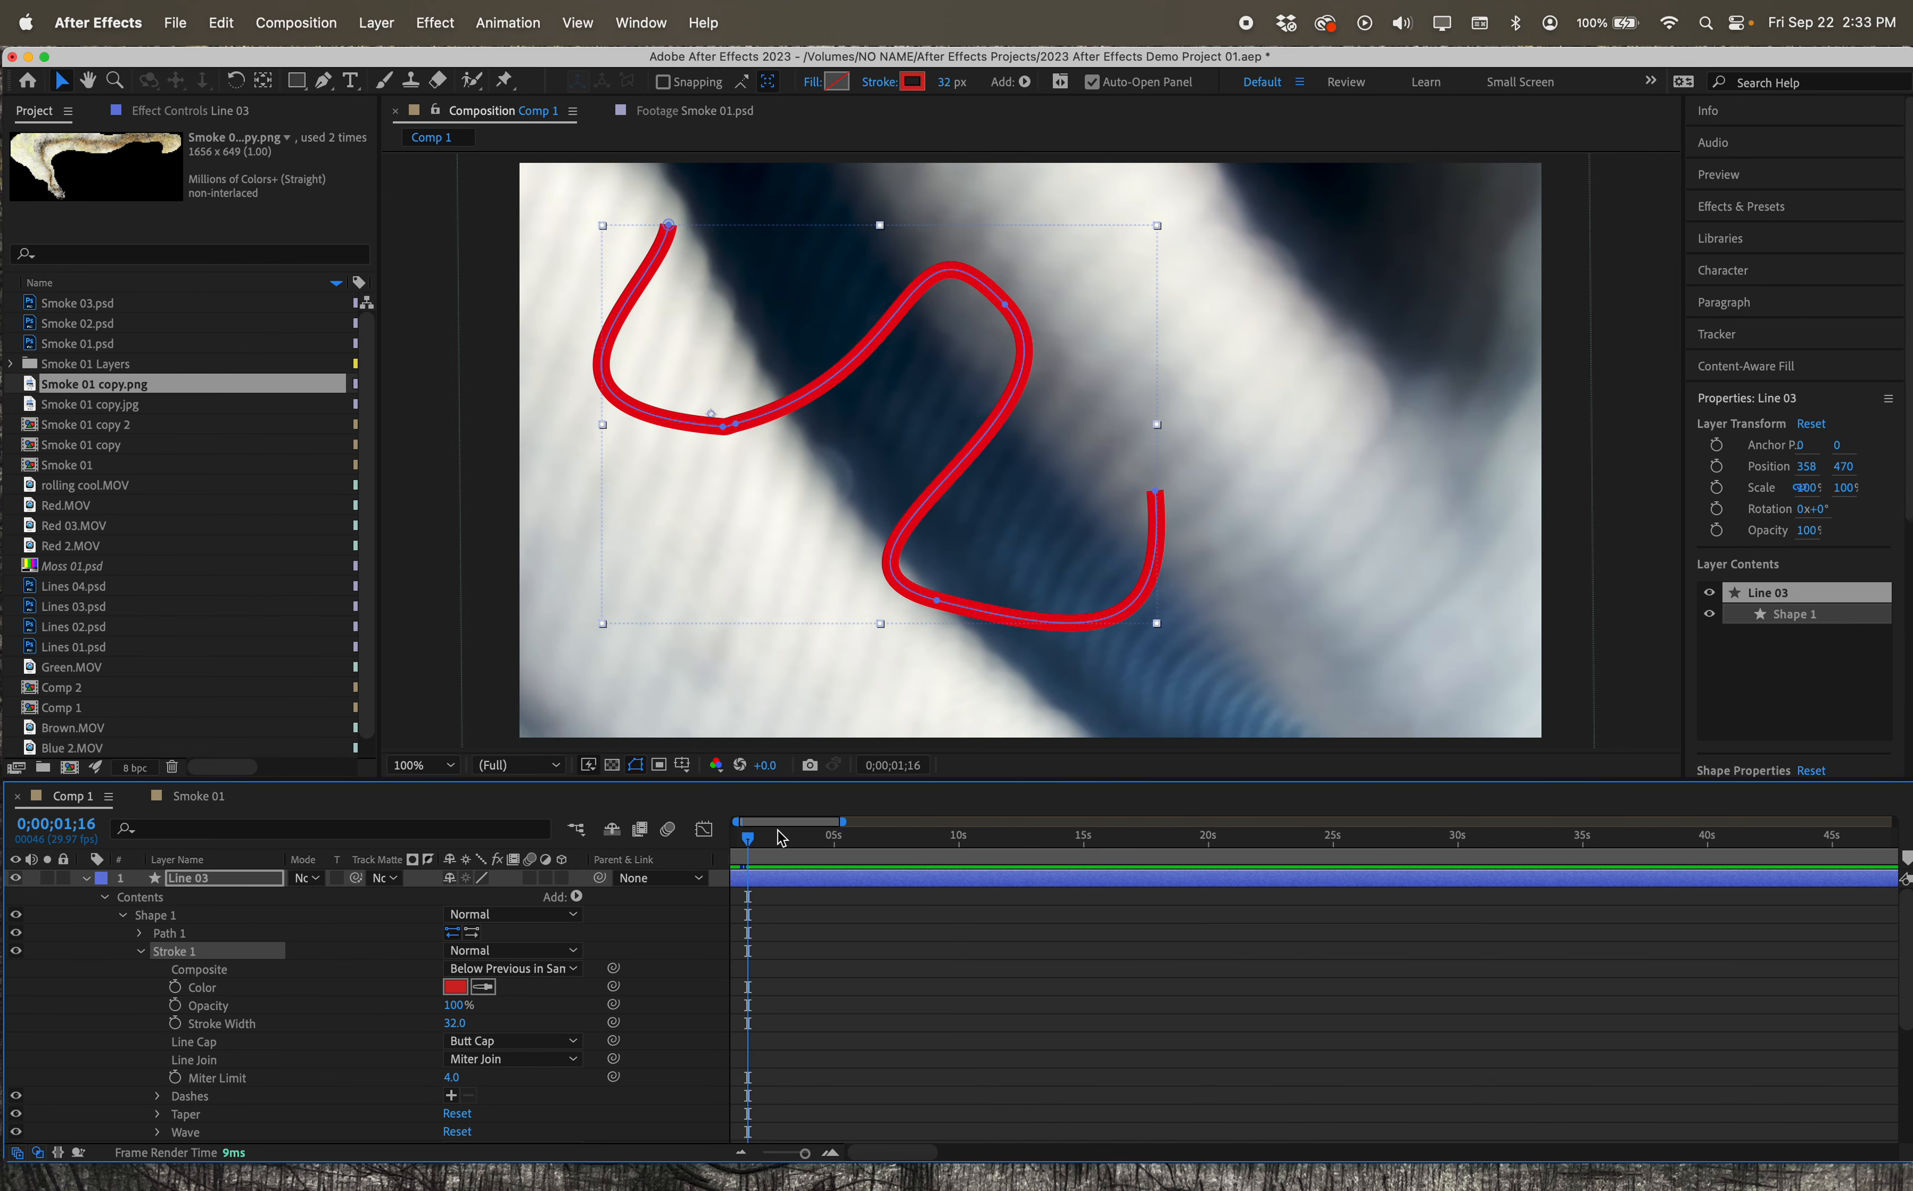
{"action": "left_click_drag", "start_coordinate": [747, 837], "coordinate": [725, 838]}
{"action": "left_click", "coordinate": [830, 1154]}
{"action": "key", "text": "space"}
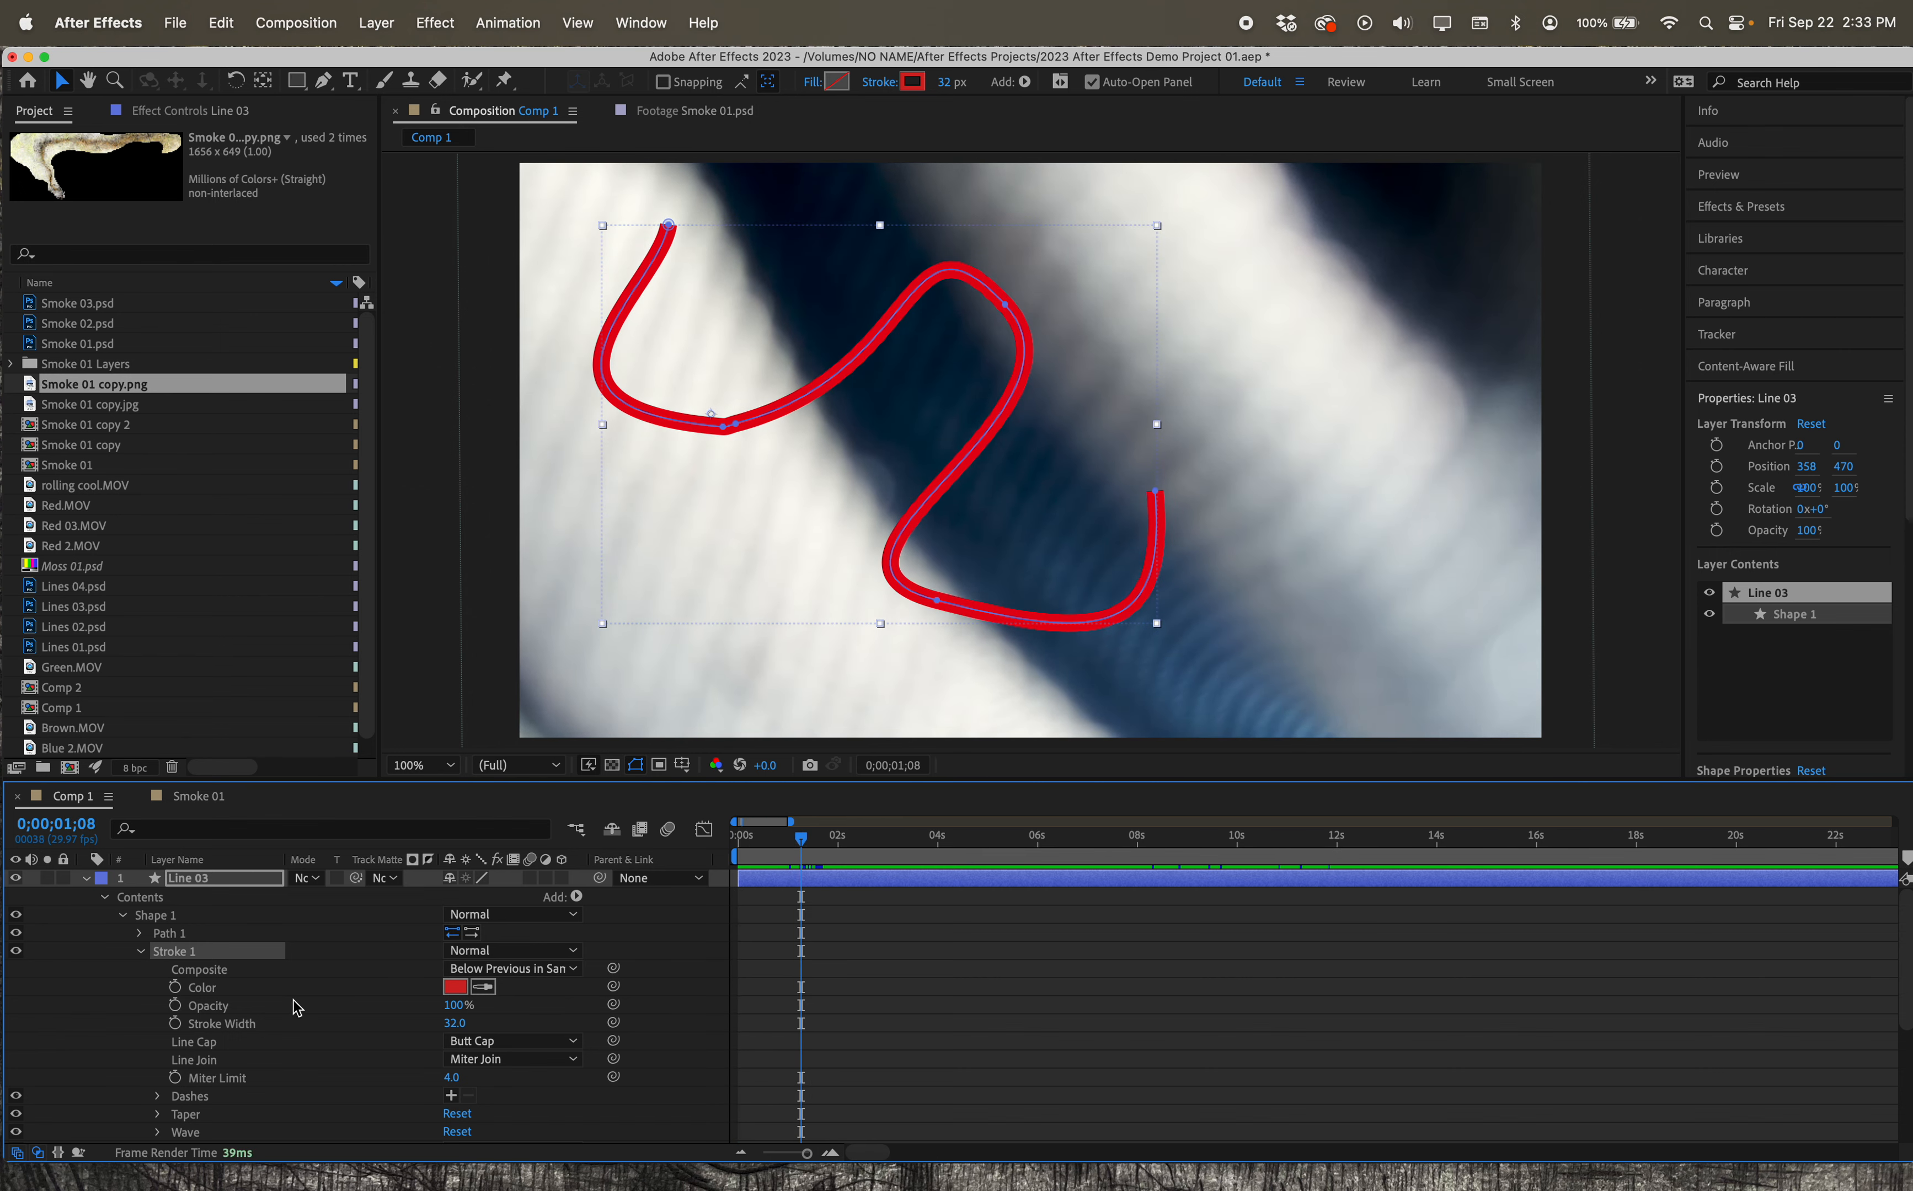
{"action": "left_click", "coordinate": [175, 989]}
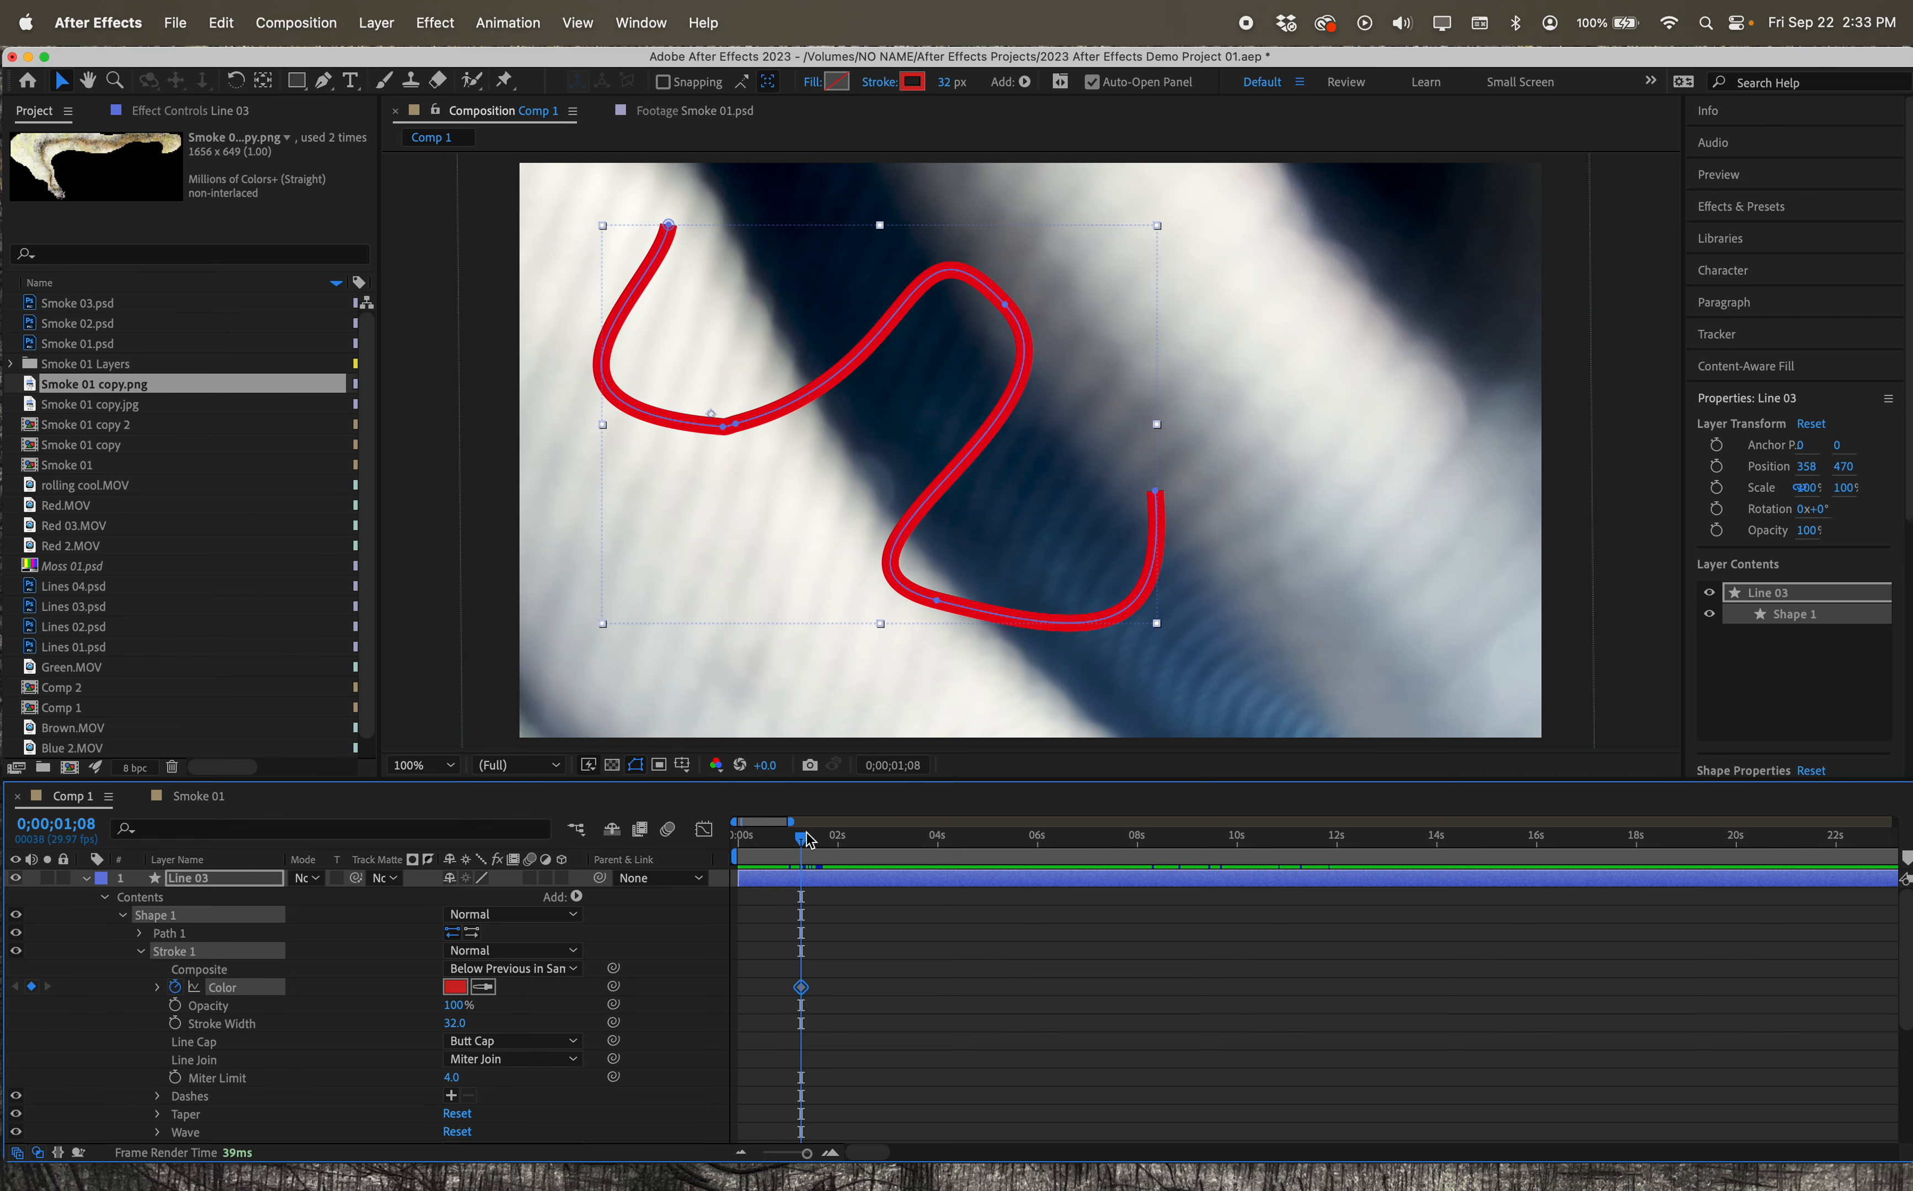
Set the stroke Color to blue 2666D1 at 0;00;01;28 and preview the color change from the start.
{"action": "left_click_drag", "start_coordinate": [807, 840], "coordinate": [835, 838]}
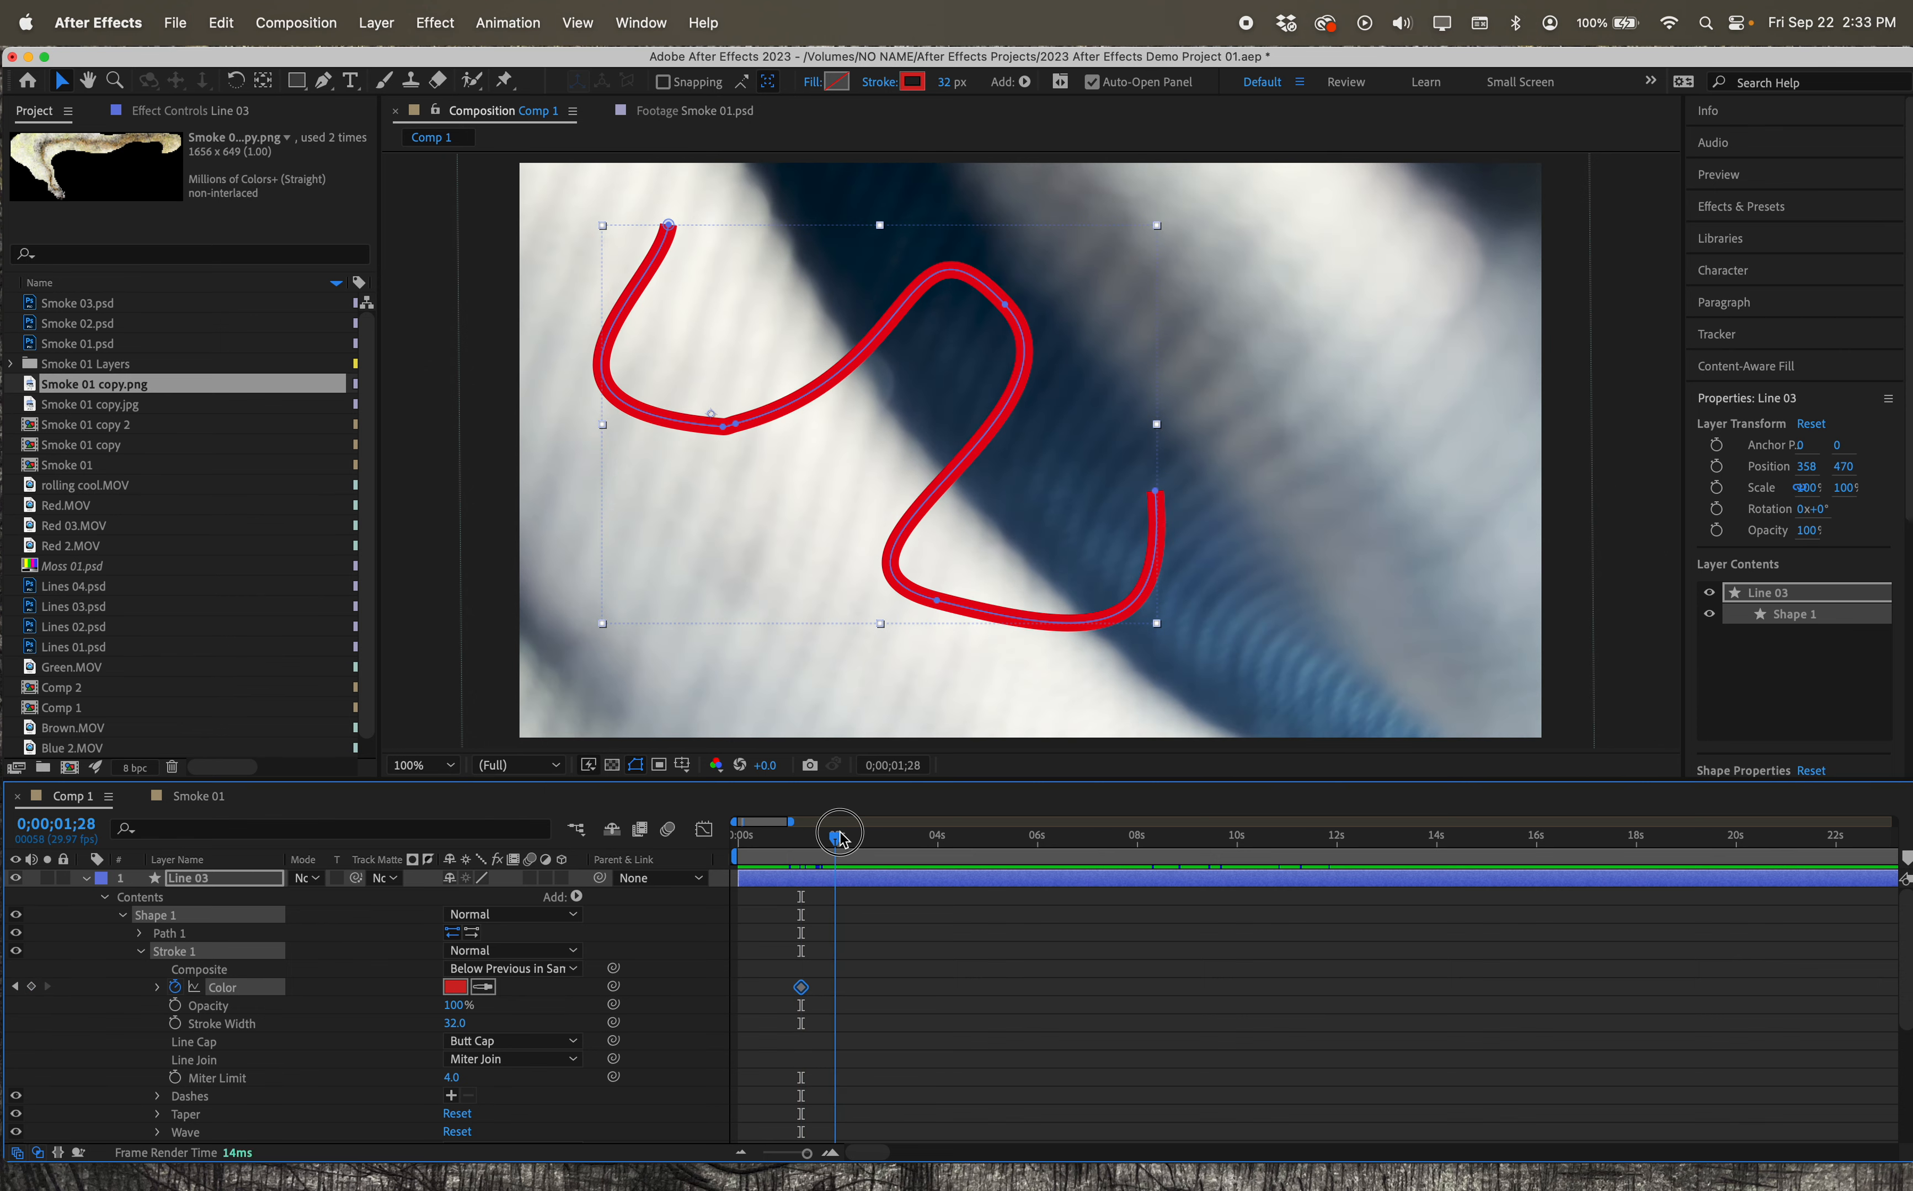
{"action": "left_click", "coordinate": [459, 995]}
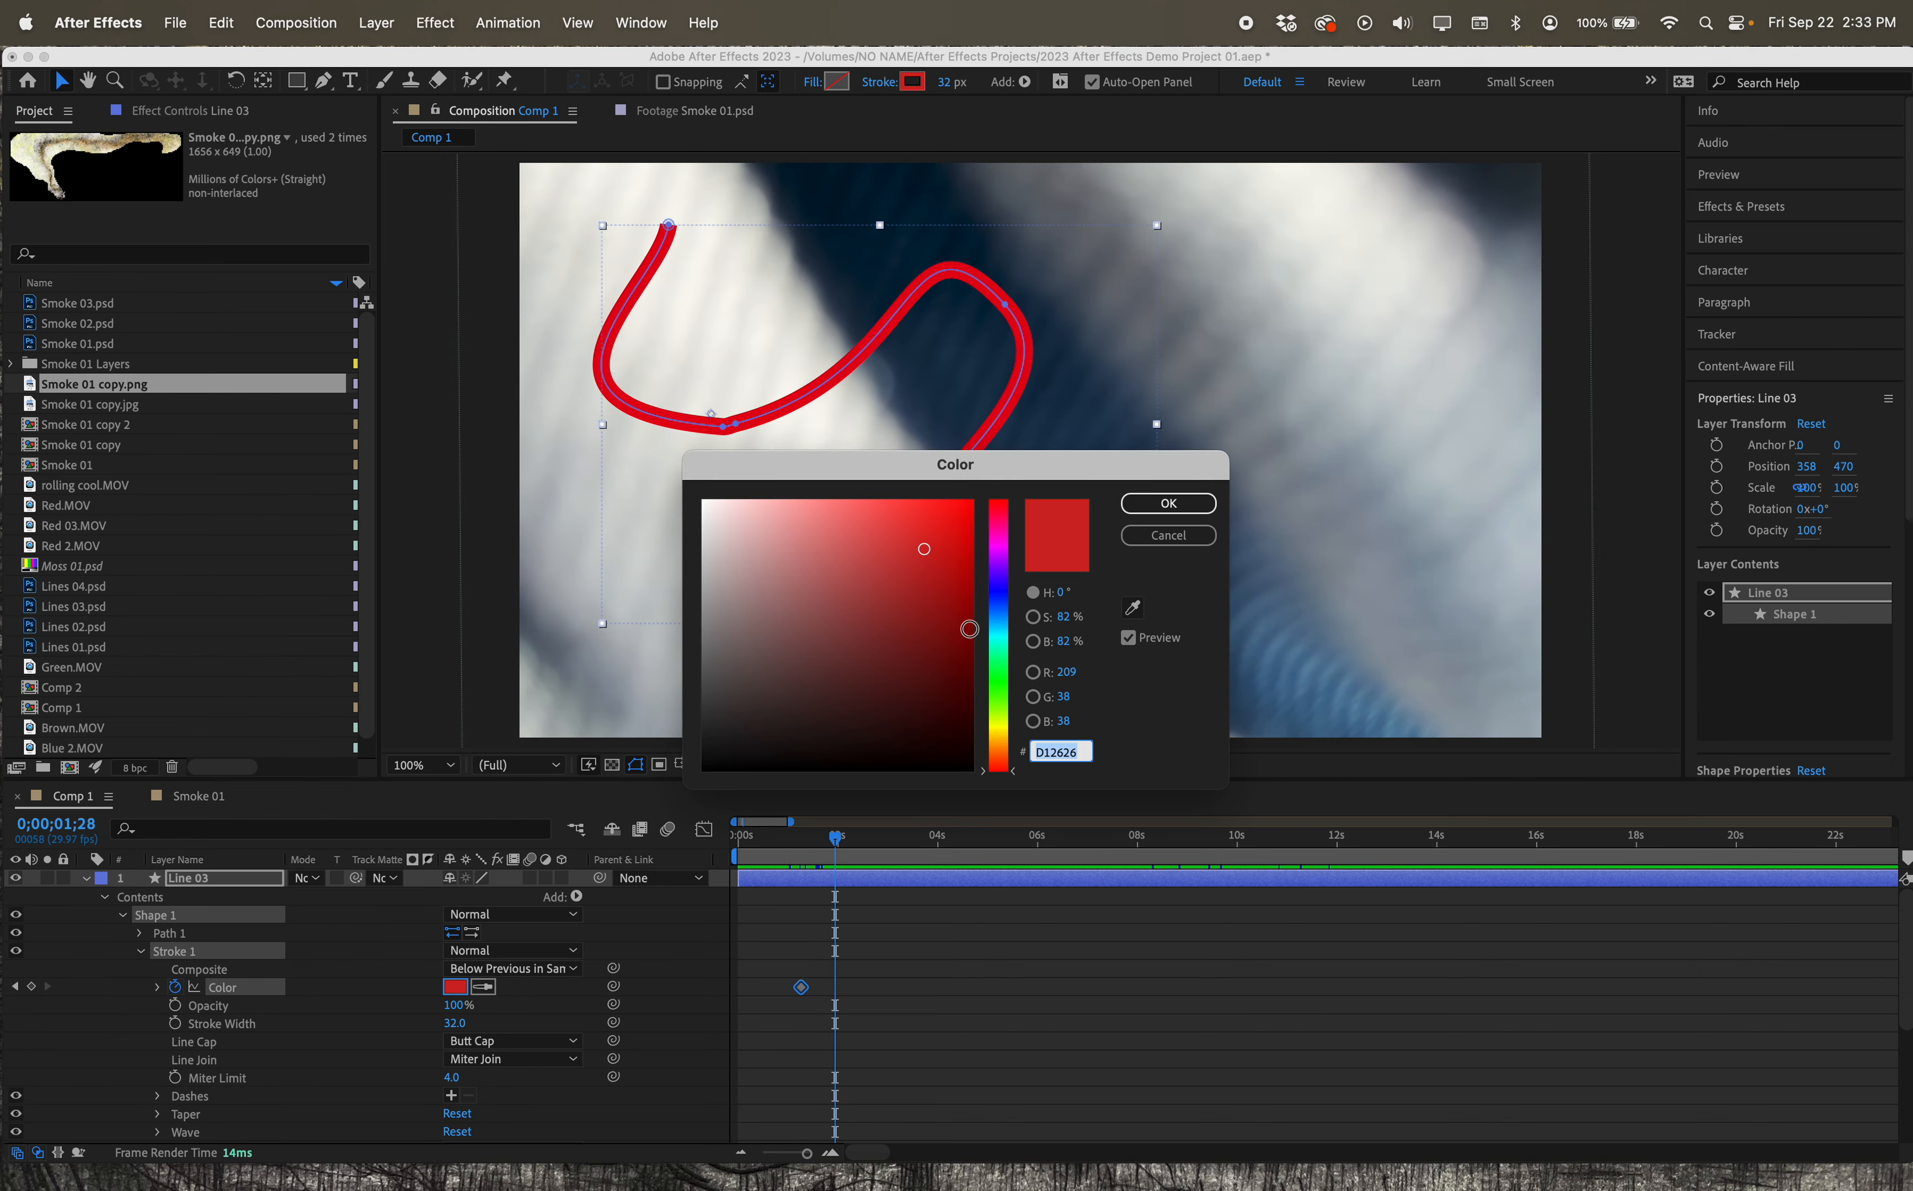
{"action": "left_click", "coordinate": [1003, 612]}
{"action": "left_click_drag", "start_coordinate": [1002, 612], "coordinate": [1003, 603]}
{"action": "left_click", "coordinate": [1168, 504]}
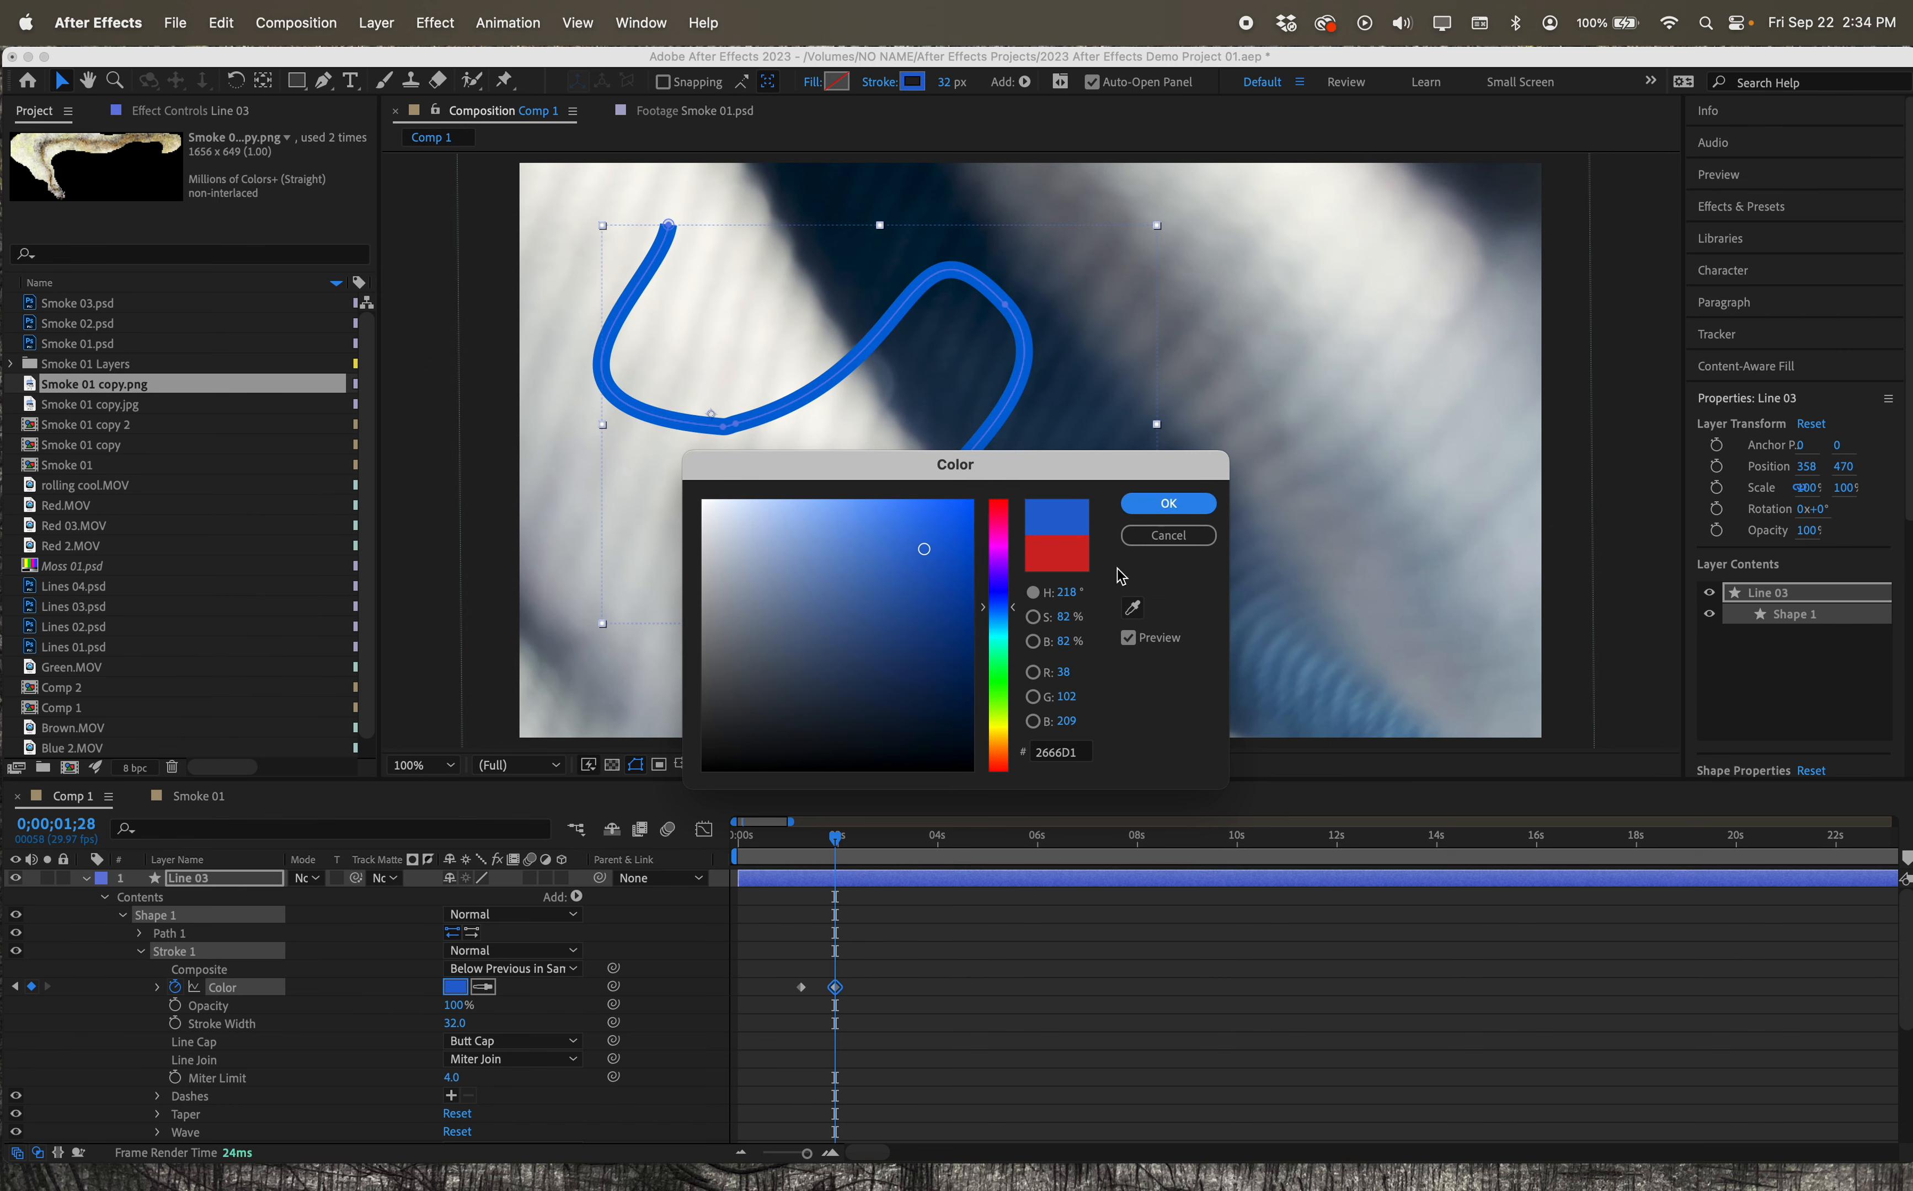
{"action": "left_click_drag", "start_coordinate": [835, 843], "coordinate": [730, 846]}
{"action": "key", "text": "space"}
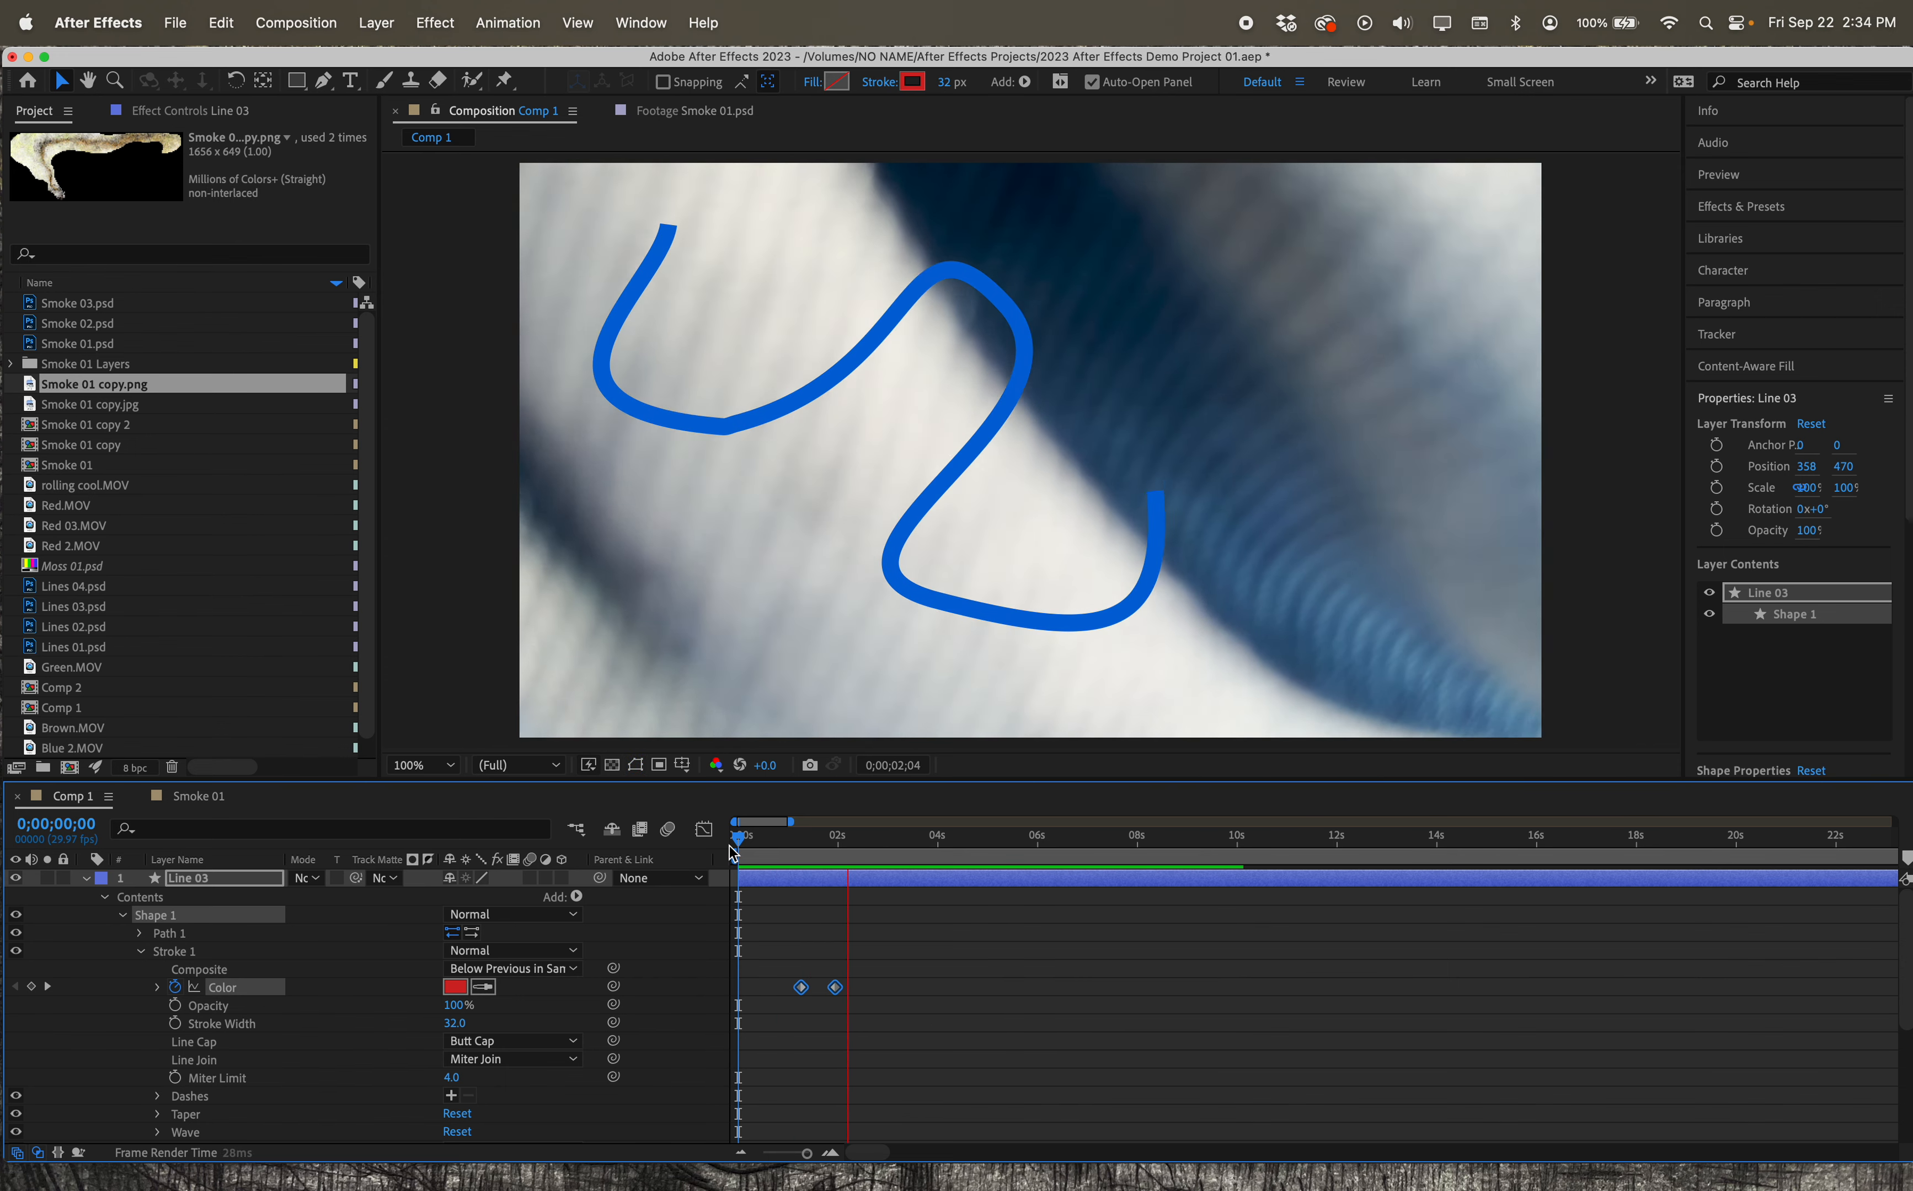
{"action": "key", "text": "space"}
Set the stroke Color to green 3FD126 at 0;00;02;08.
{"action": "left_click", "coordinate": [852, 841]}
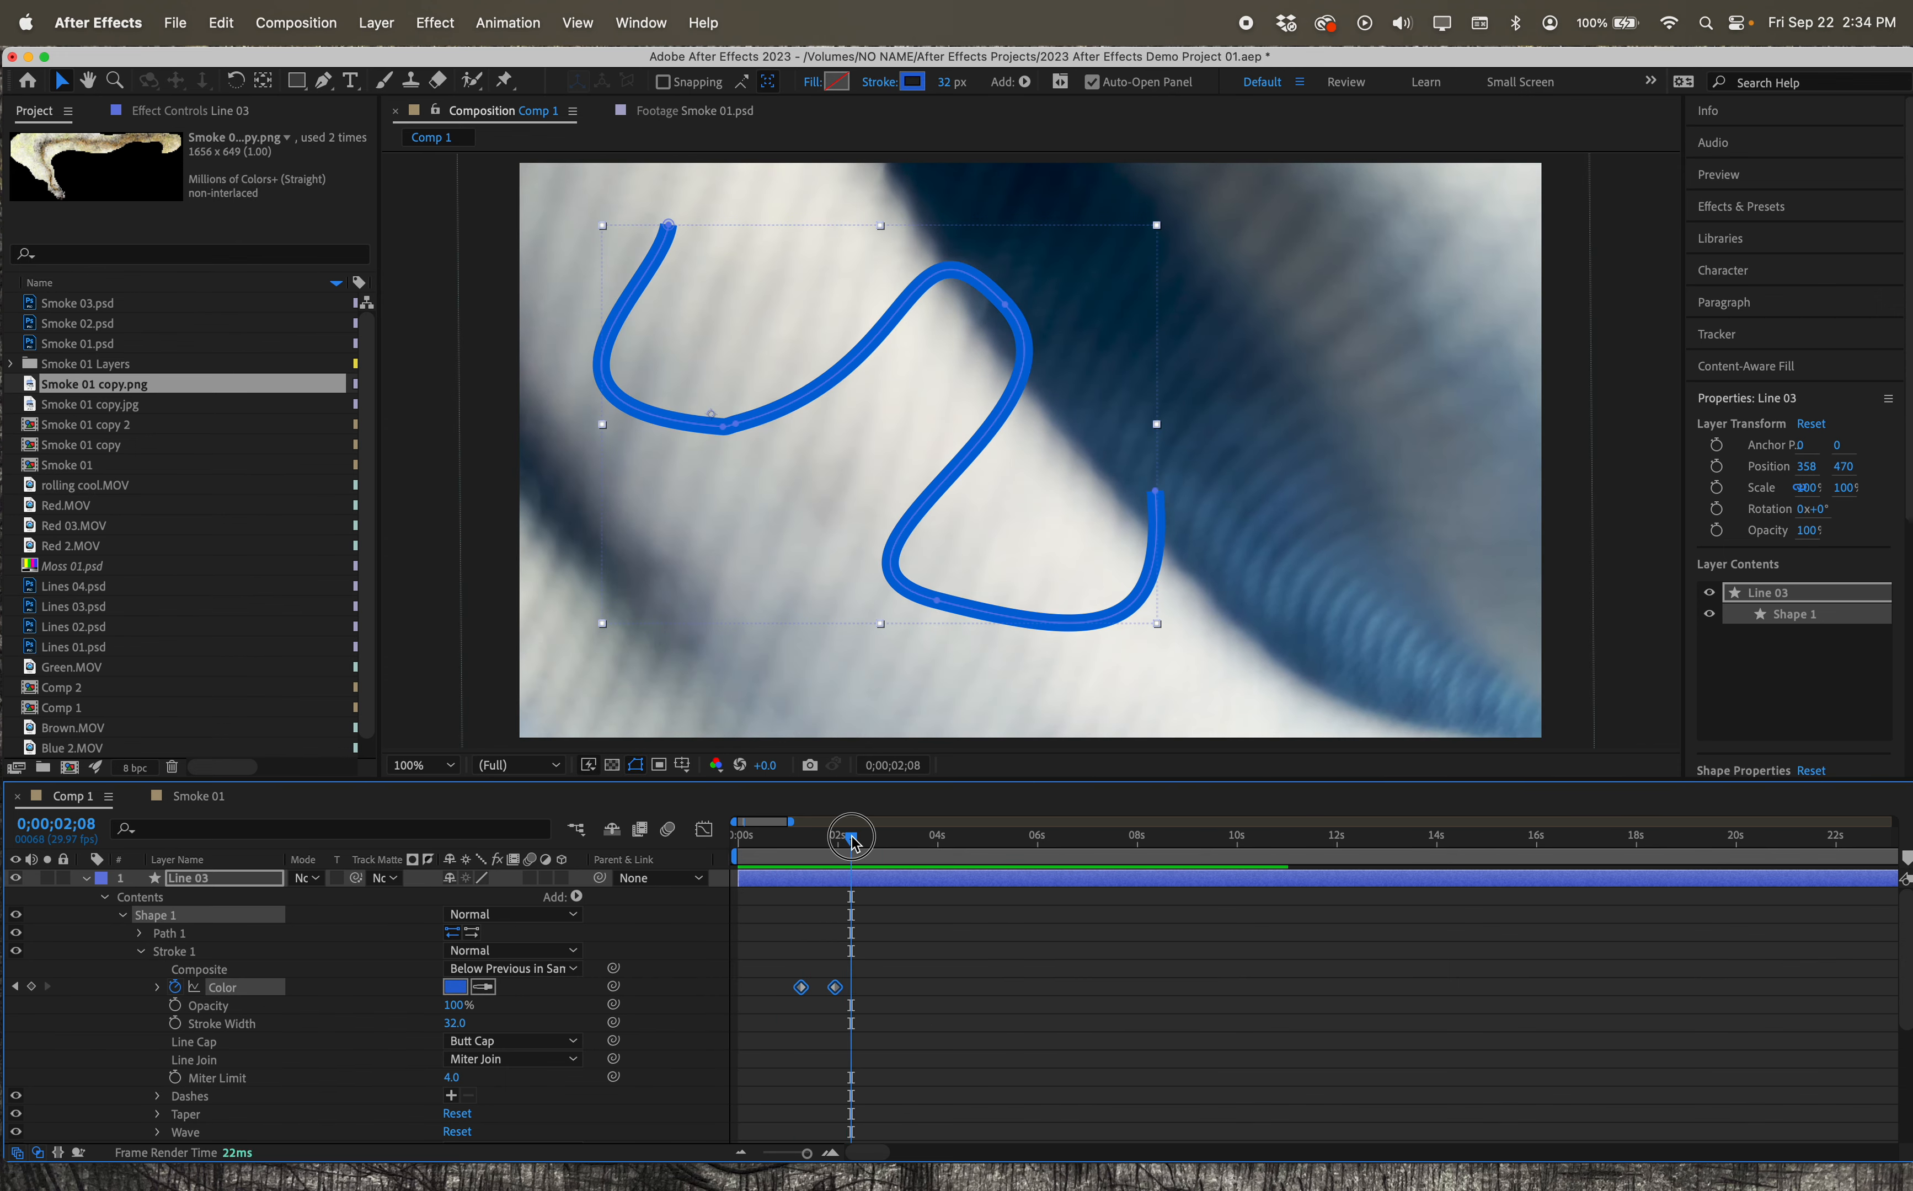
{"action": "left_click", "coordinate": [456, 987]}
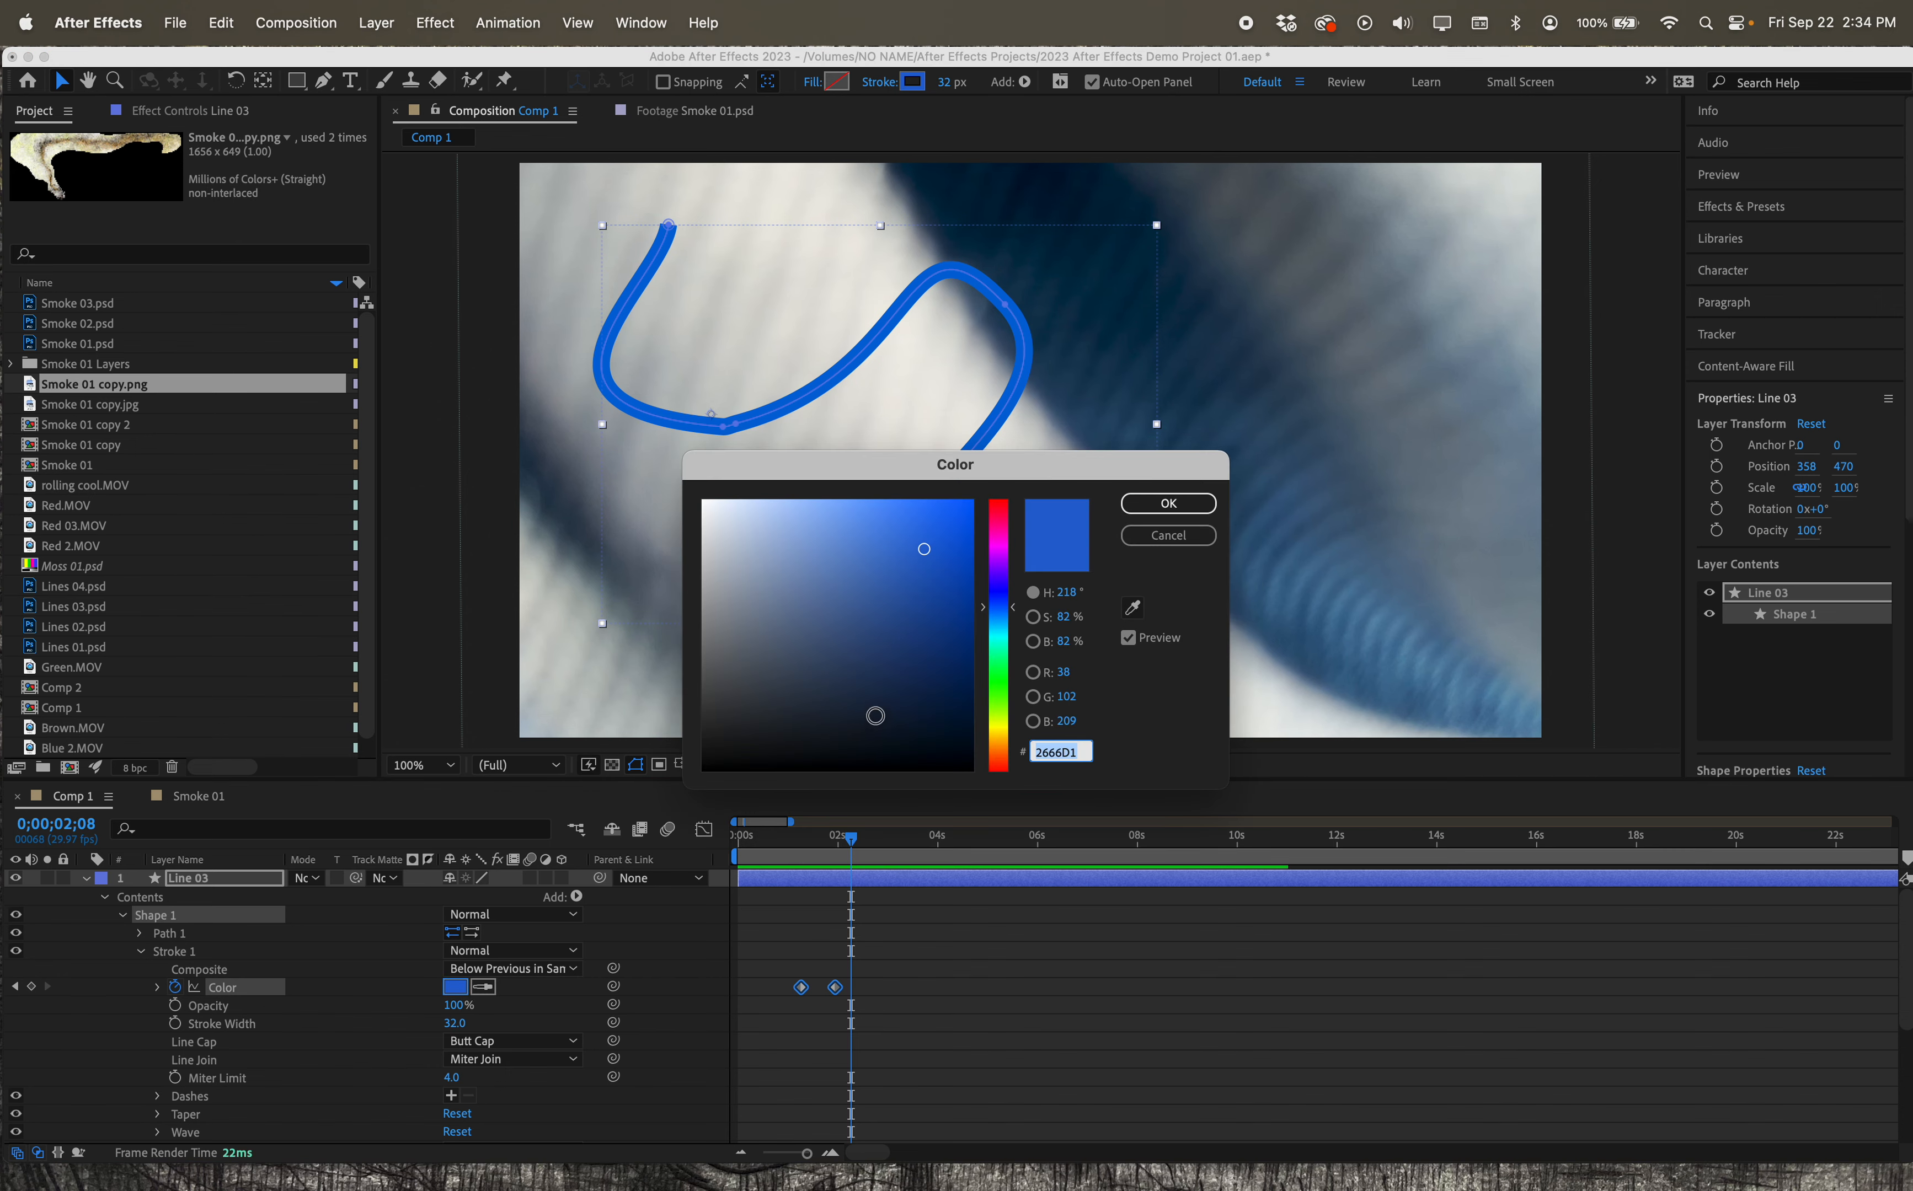
{"action": "left_click", "coordinate": [997, 698]}
{"action": "left_click", "coordinate": [1168, 504]}
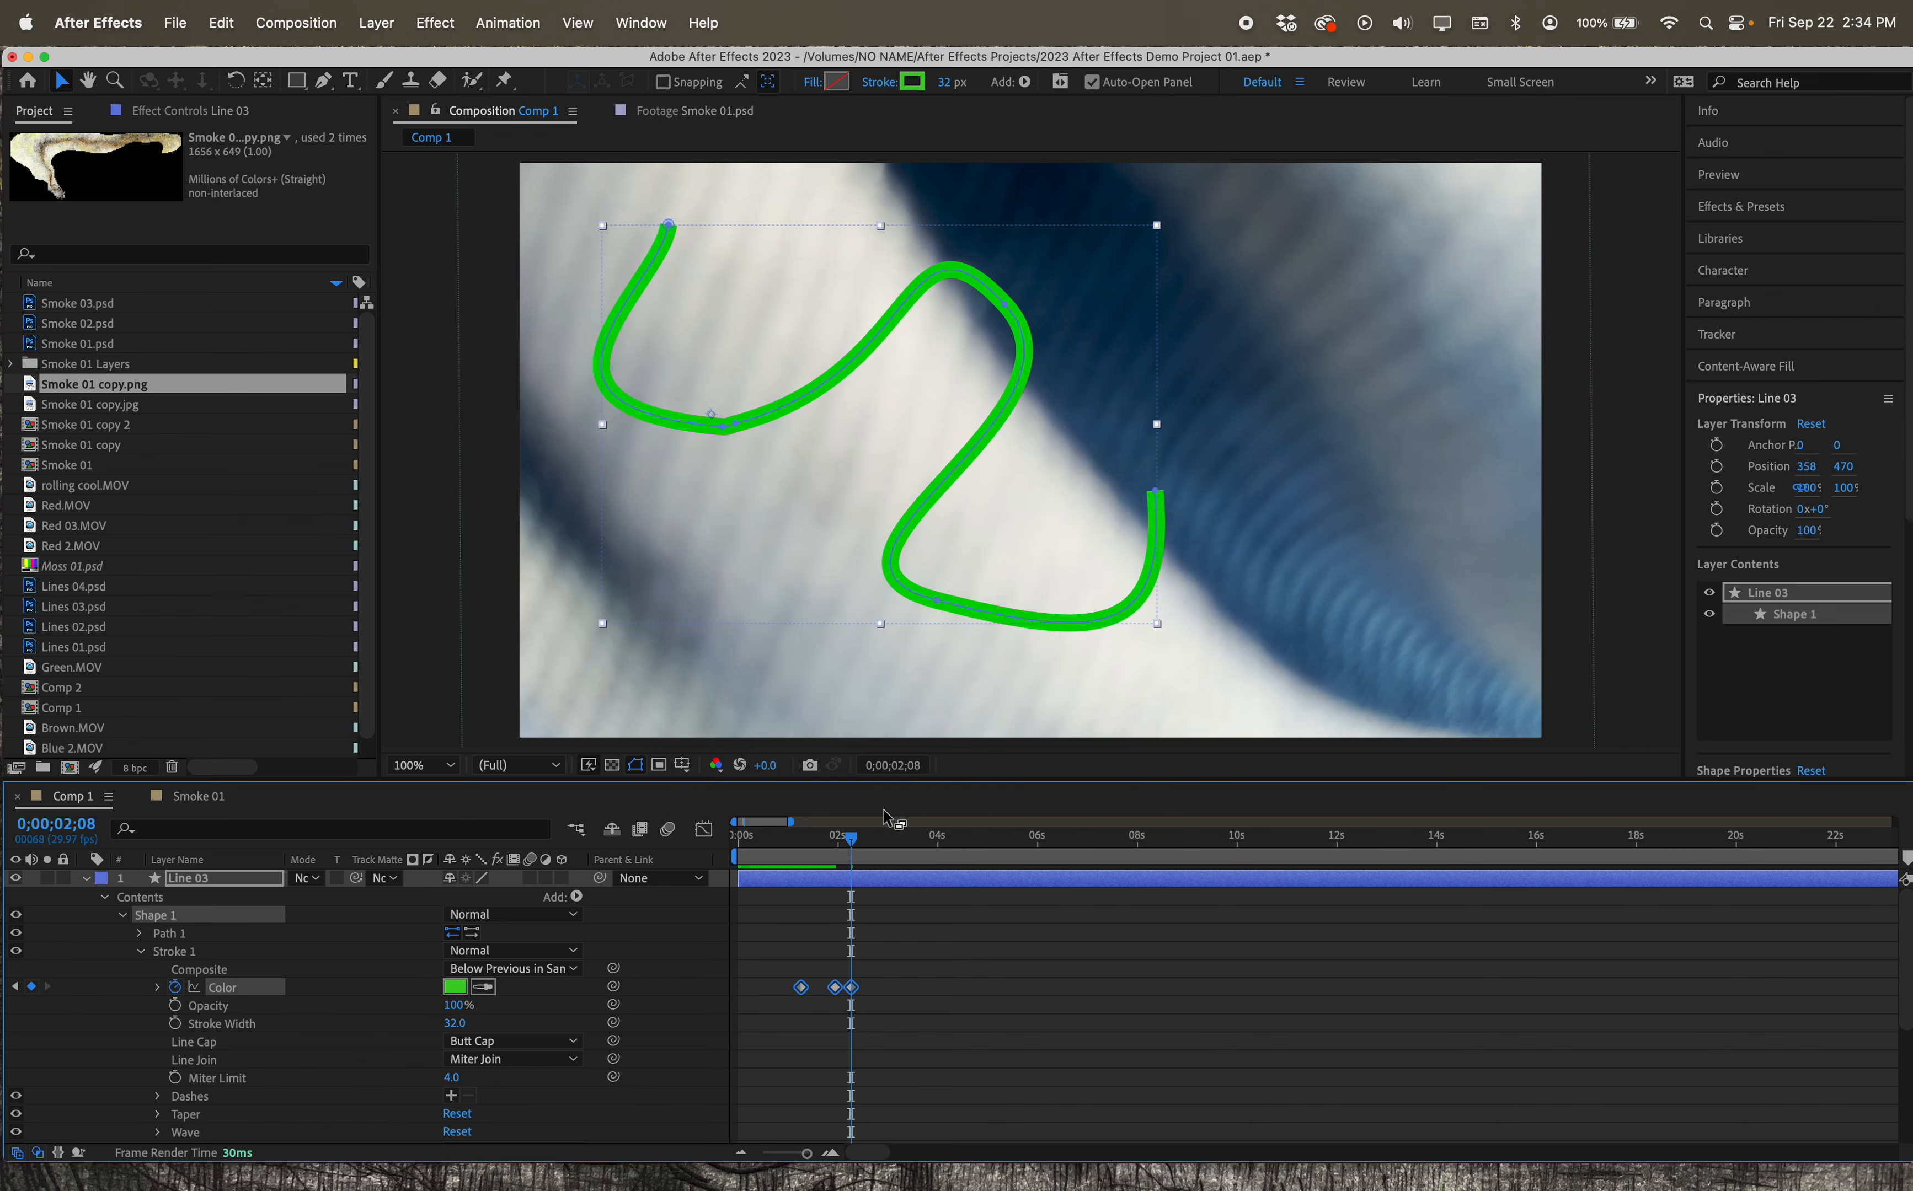
Set the stroke Color to the muted yellow A99647 at 0;00;02;24 and preview the color animation.
{"action": "left_click_drag", "start_coordinate": [852, 840], "coordinate": [878, 839]}
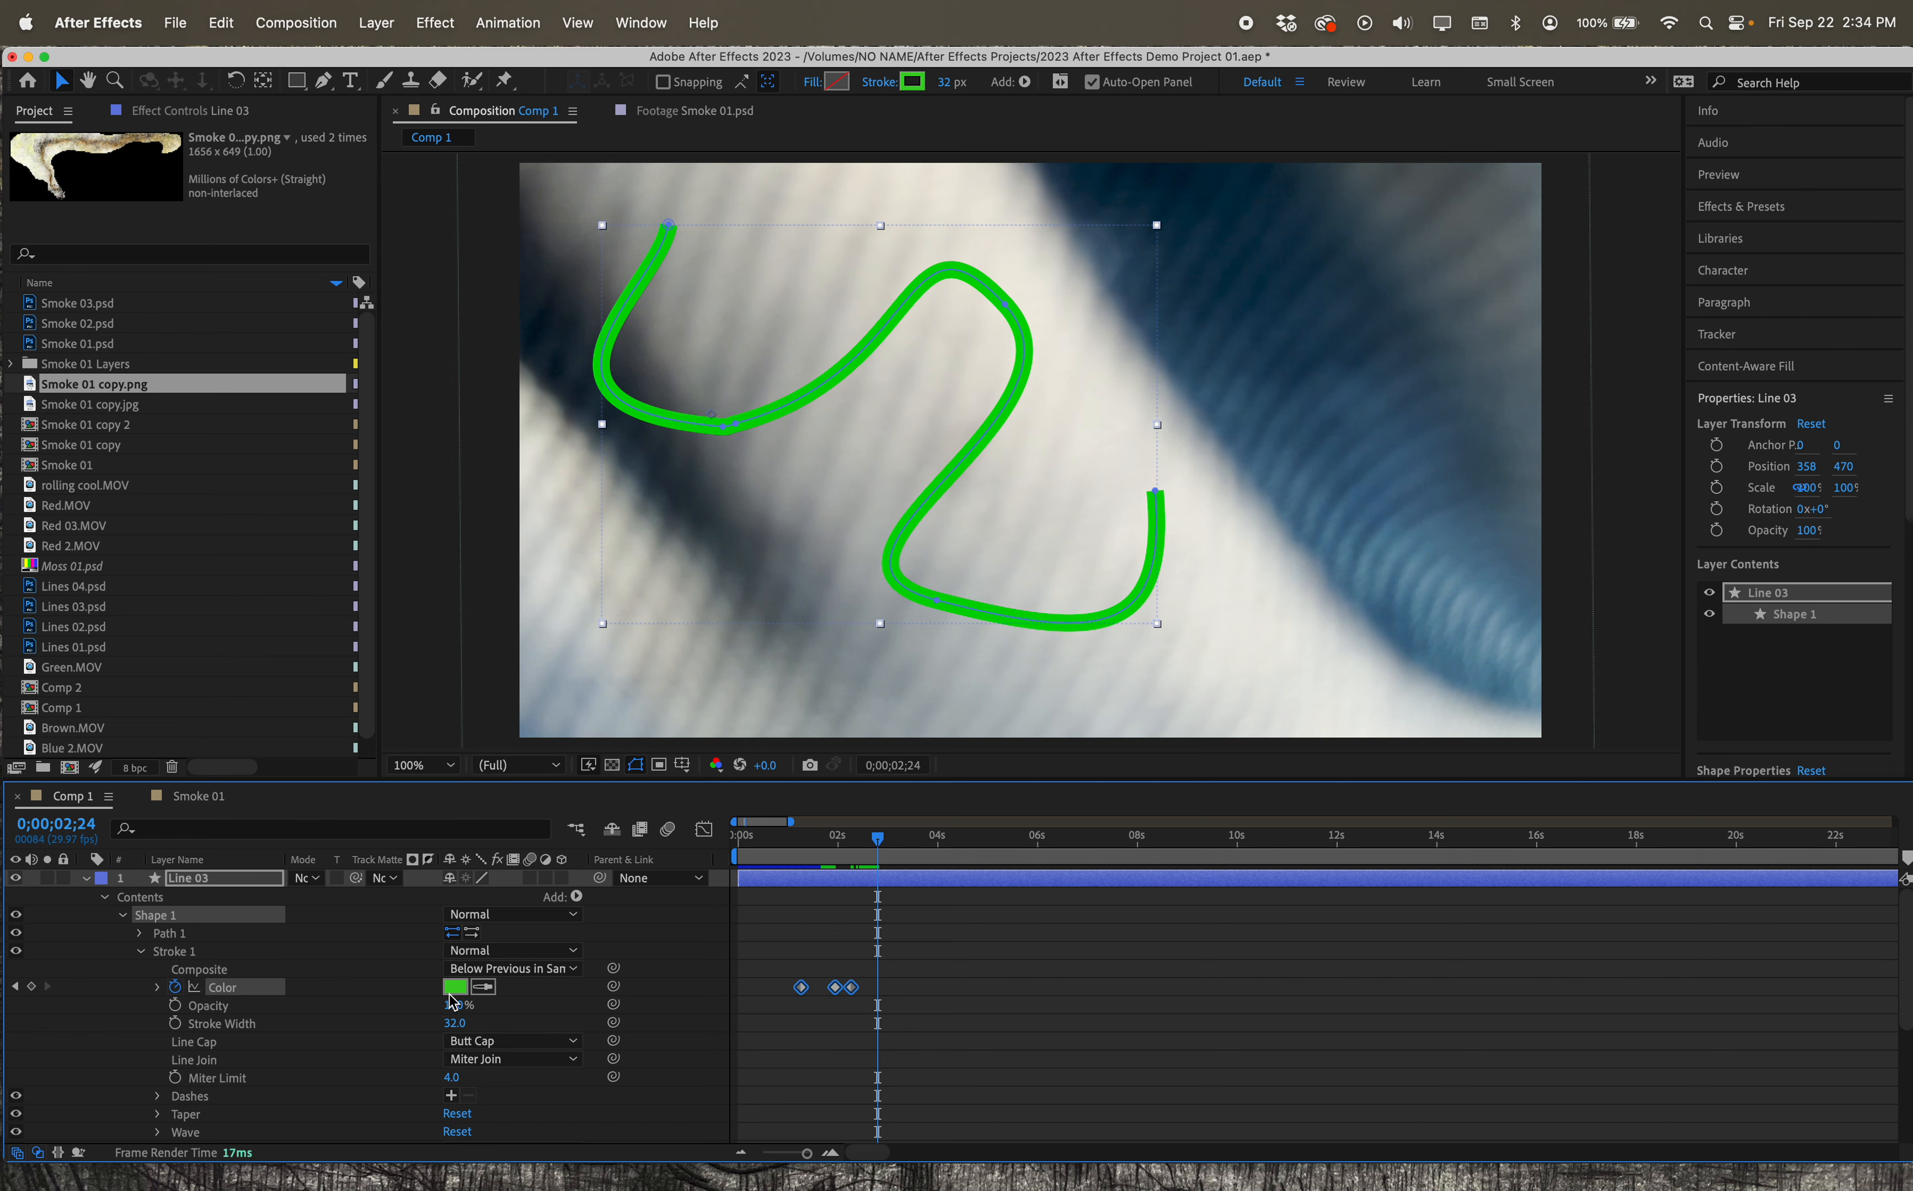
{"action": "left_click", "coordinate": [456, 989]}
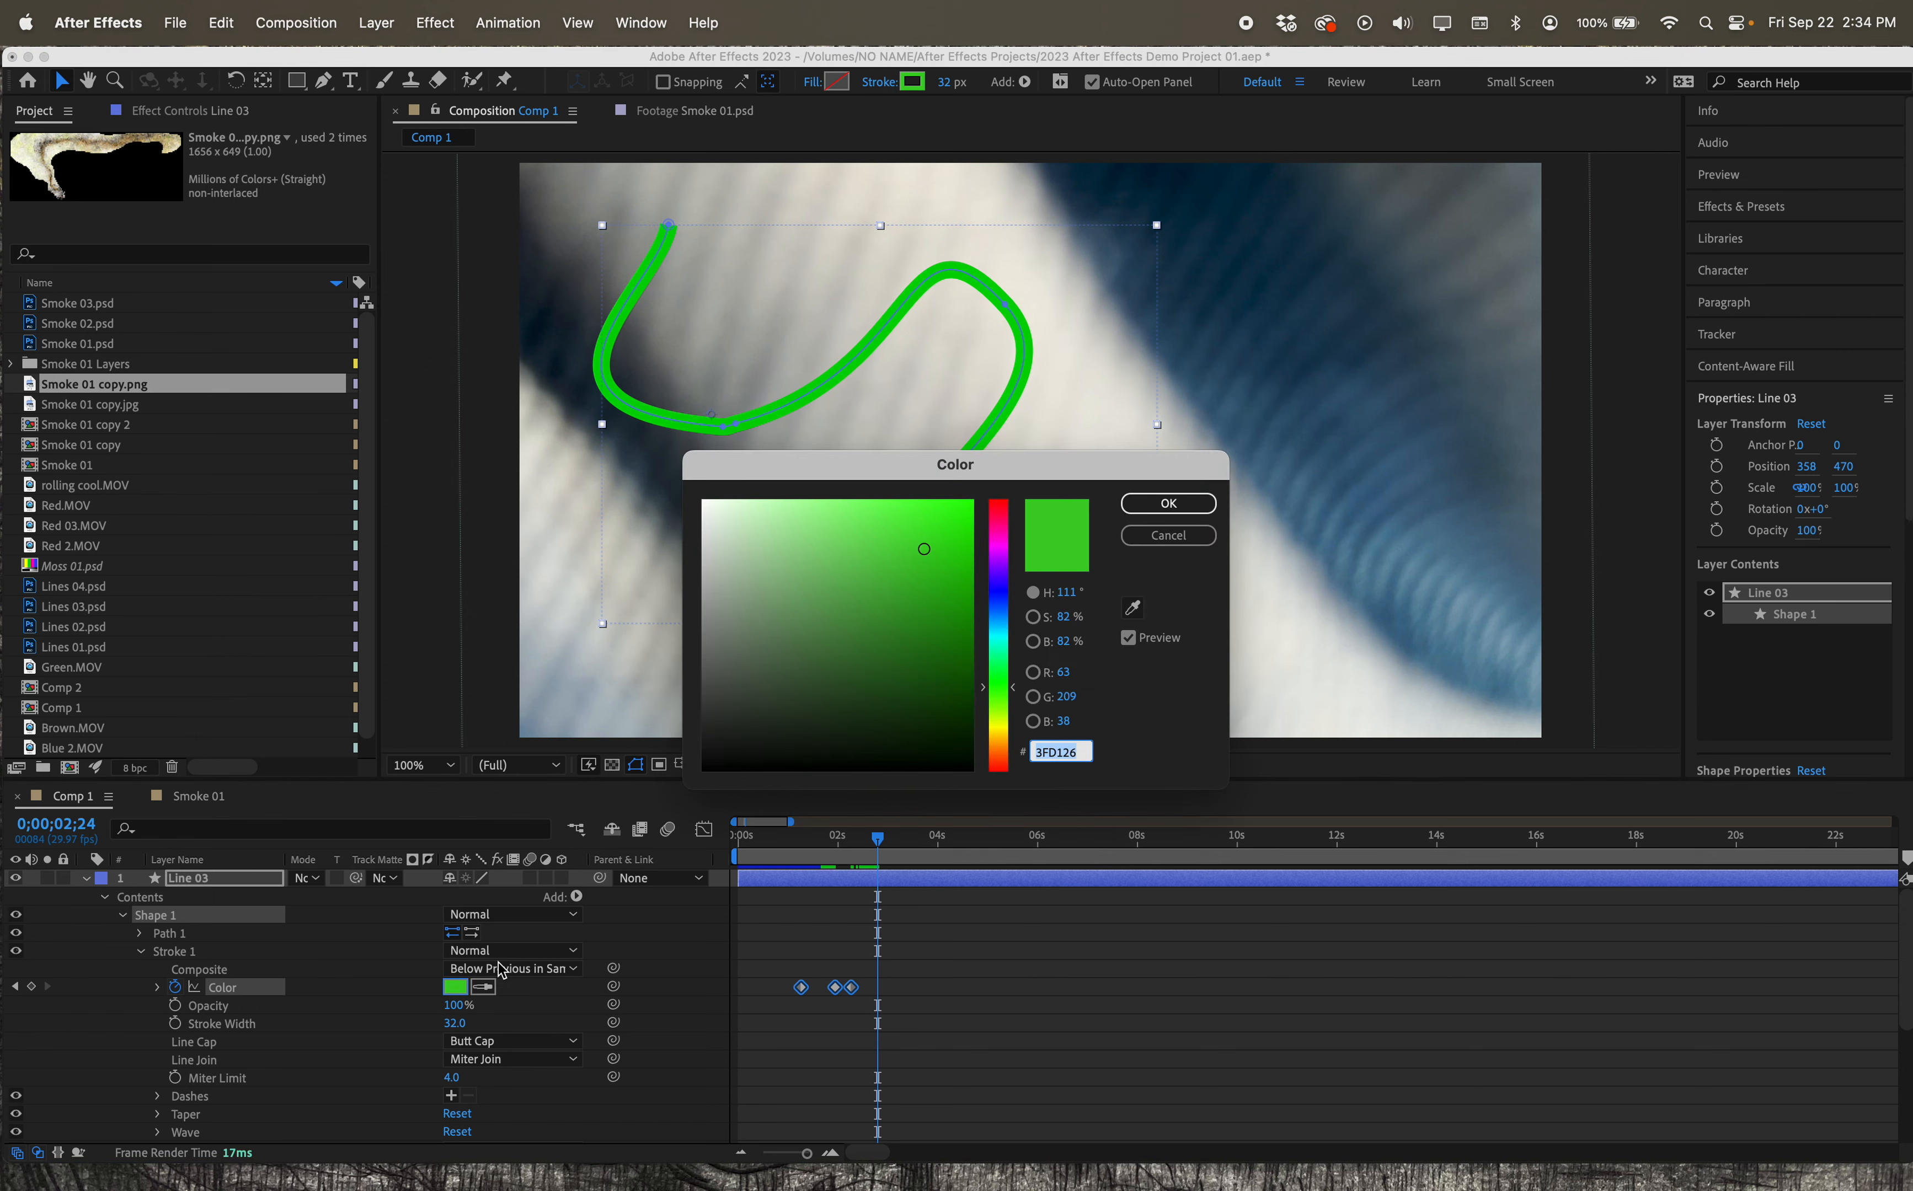
{"action": "left_click", "coordinate": [999, 735]}
{"action": "left_click_drag", "start_coordinate": [894, 639], "coordinate": [858, 590]}
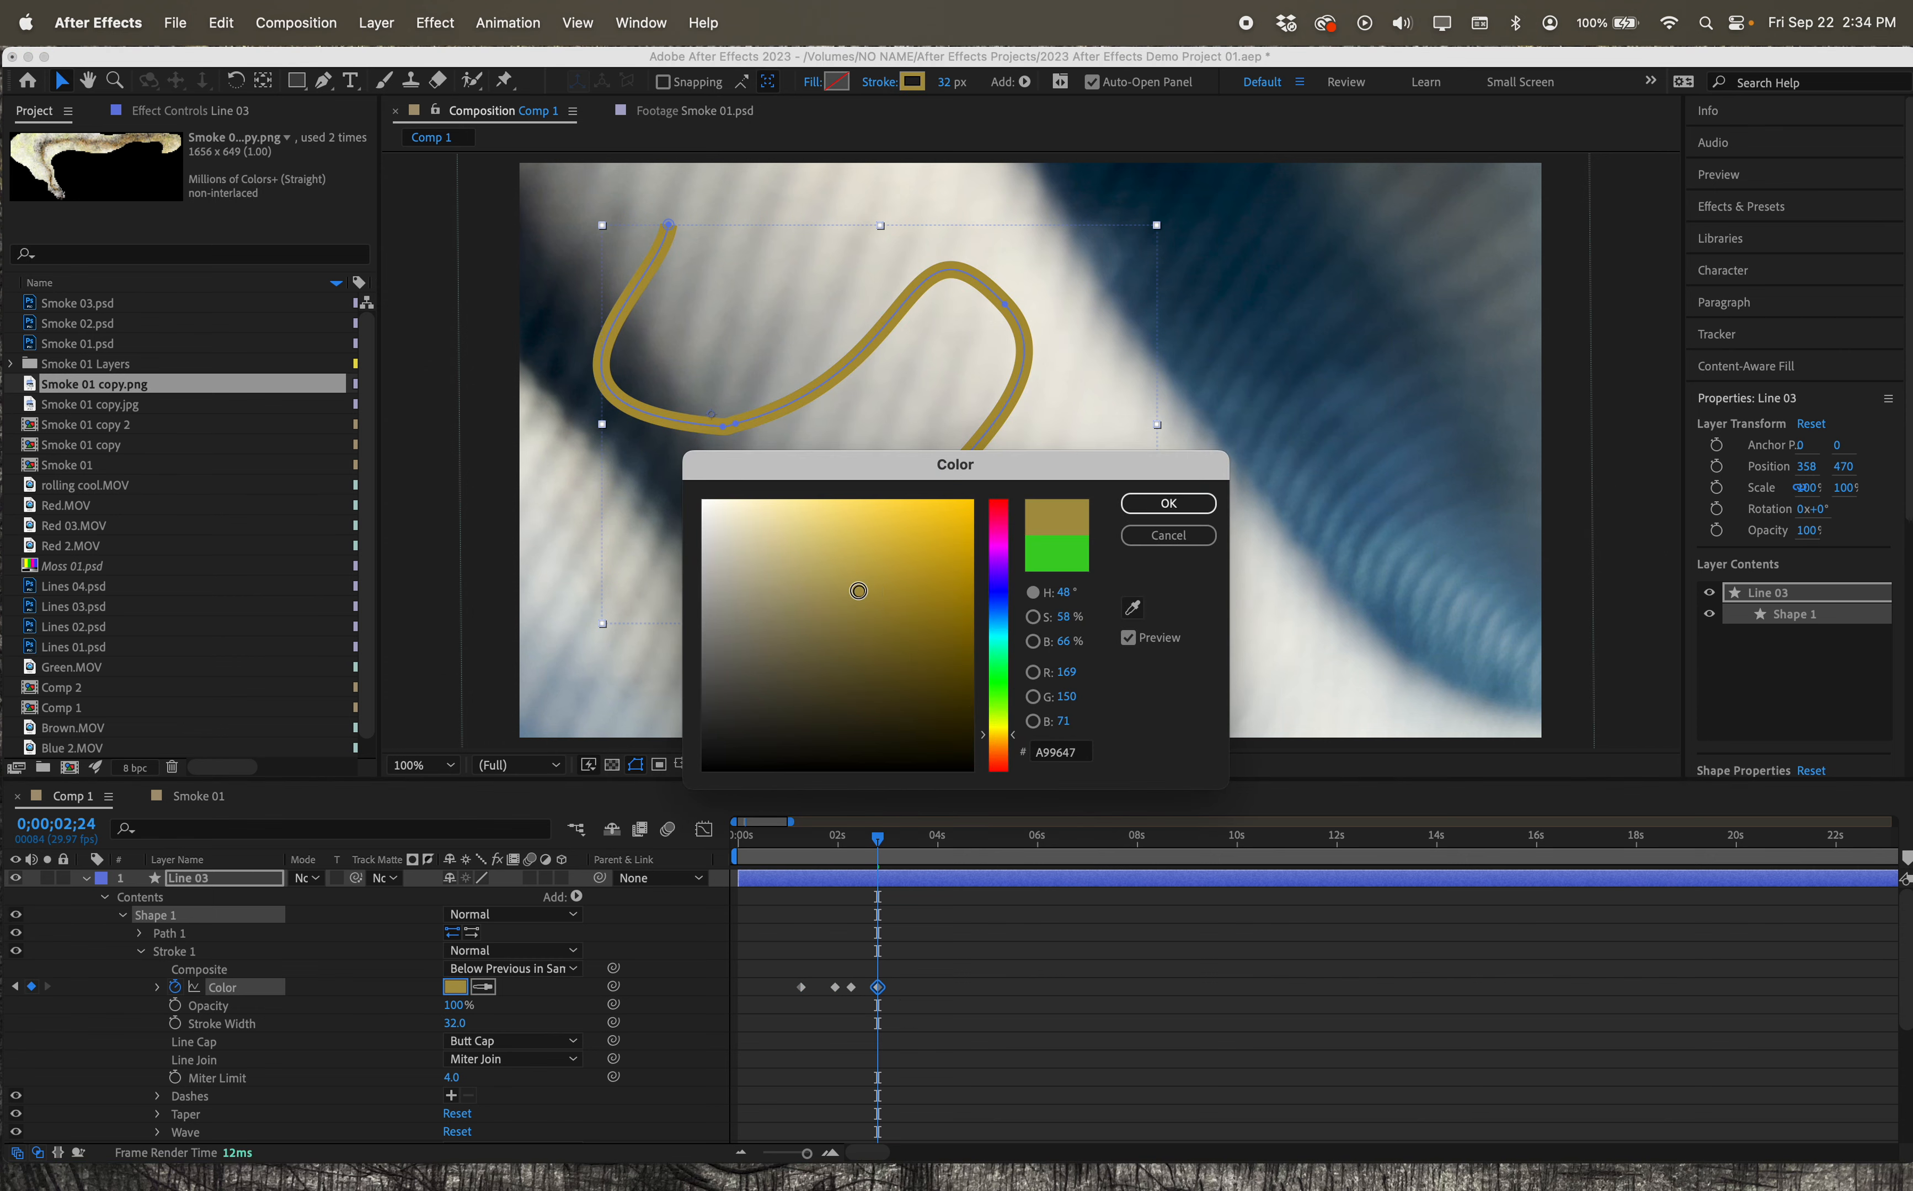
{"action": "left_click", "coordinate": [1169, 503]}
{"action": "left_click_drag", "start_coordinate": [877, 840], "coordinate": [805, 843]}
{"action": "key", "text": "space"}
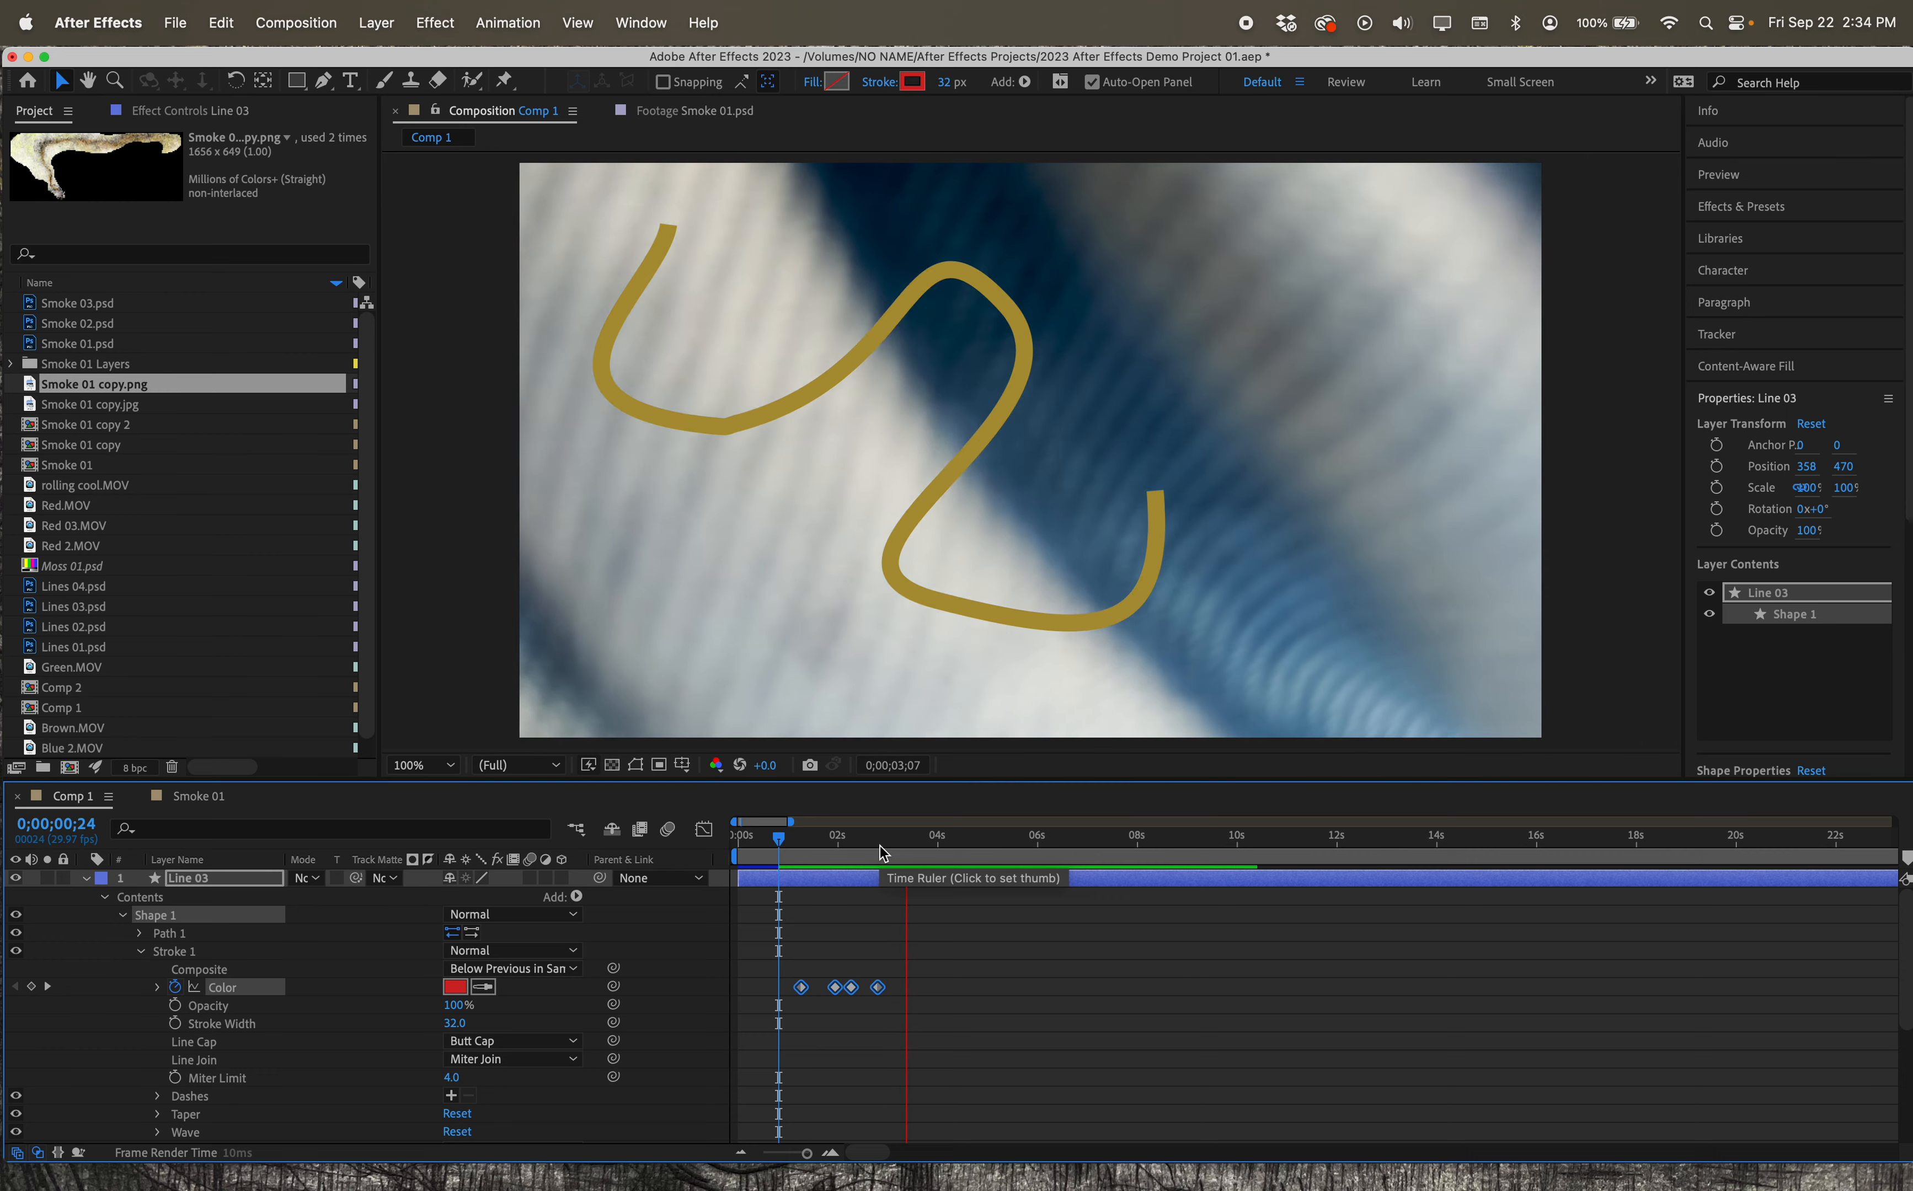
{"action": "key", "text": "space"}
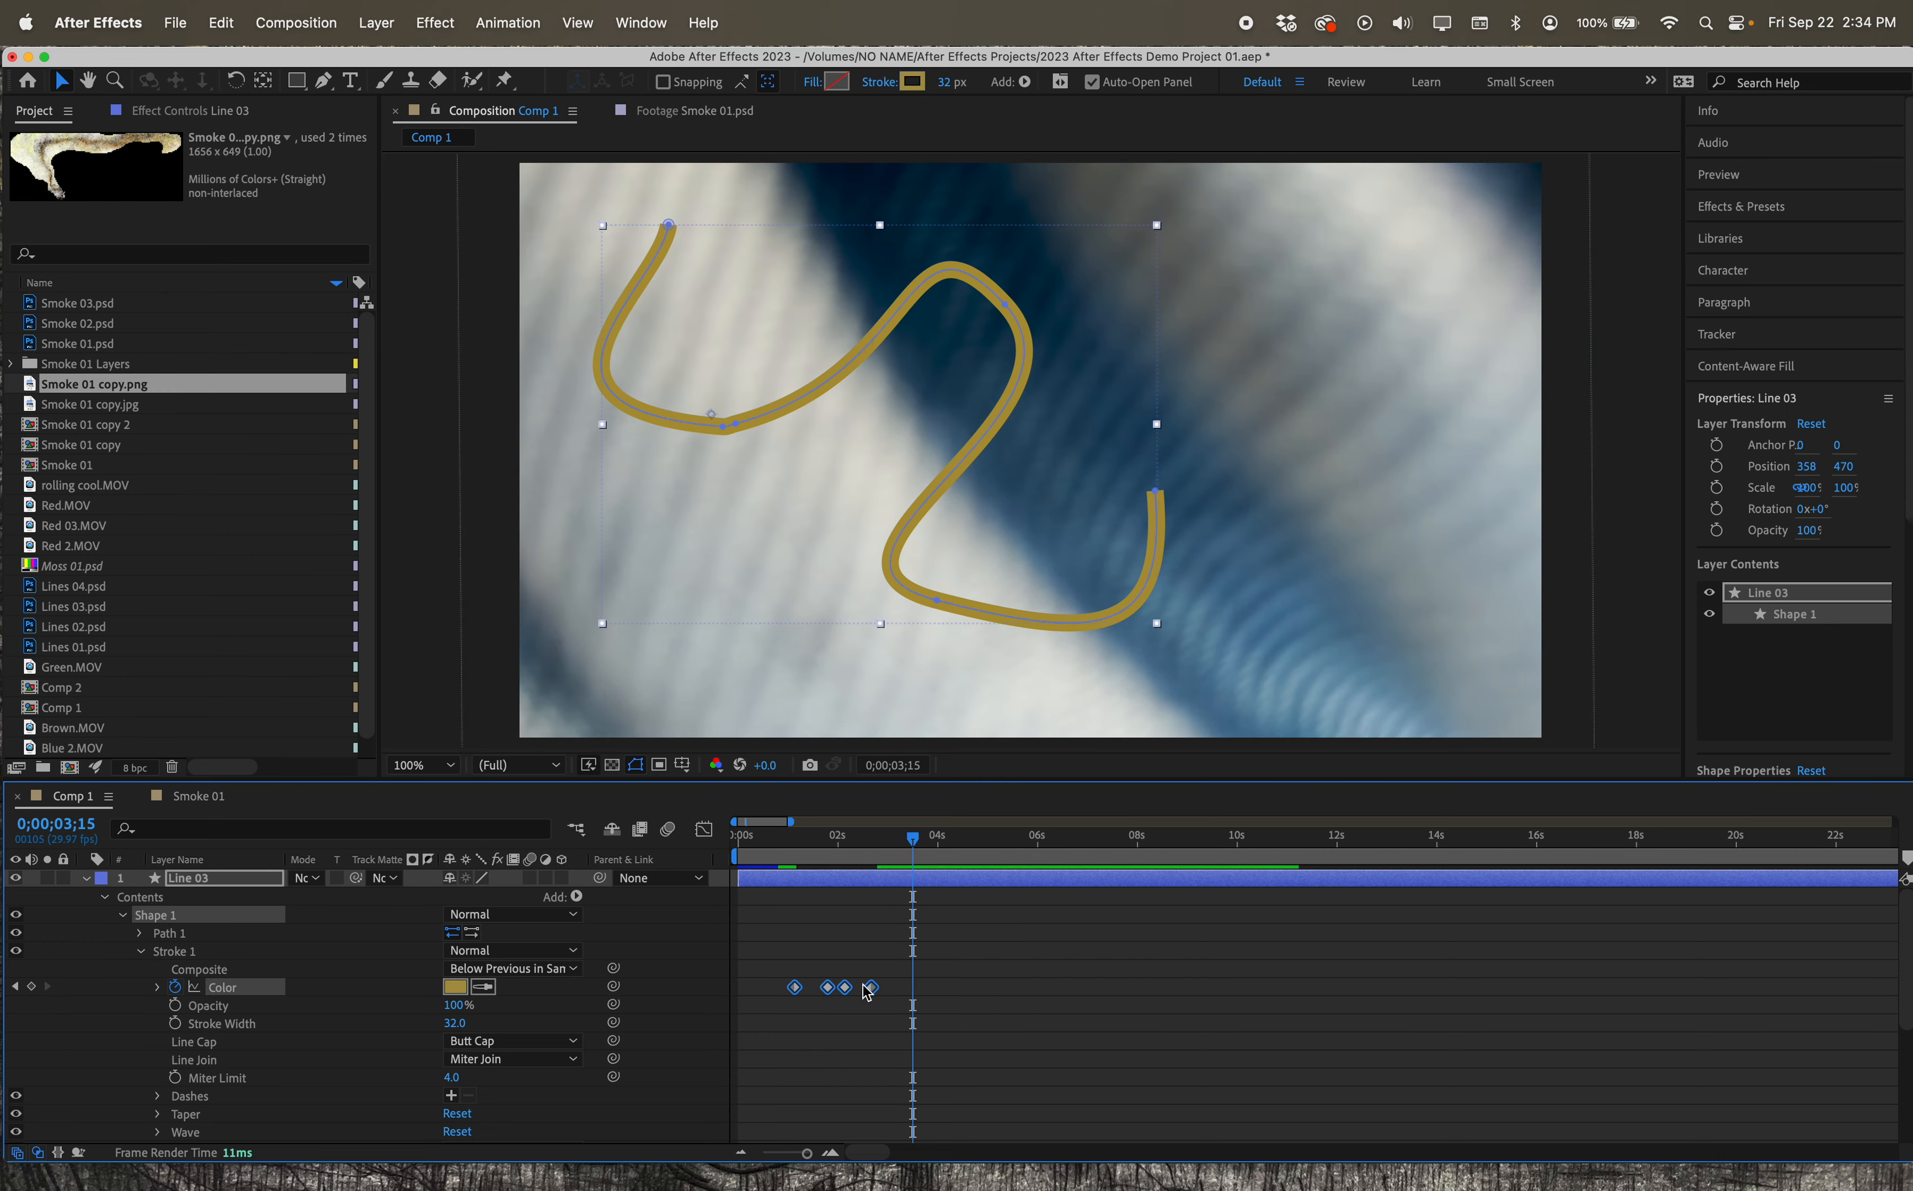
Retime the stroke Color keyframes slightly earlier, bring the second one closer to the first, and preview the animation.
{"action": "left_click", "coordinate": [943, 998]}
{"action": "left_click_drag", "start_coordinate": [849, 993], "coordinate": [821, 992]}
{"action": "left_click_drag", "start_coordinate": [912, 838], "coordinate": [771, 840]}
{"action": "key", "text": "space"}
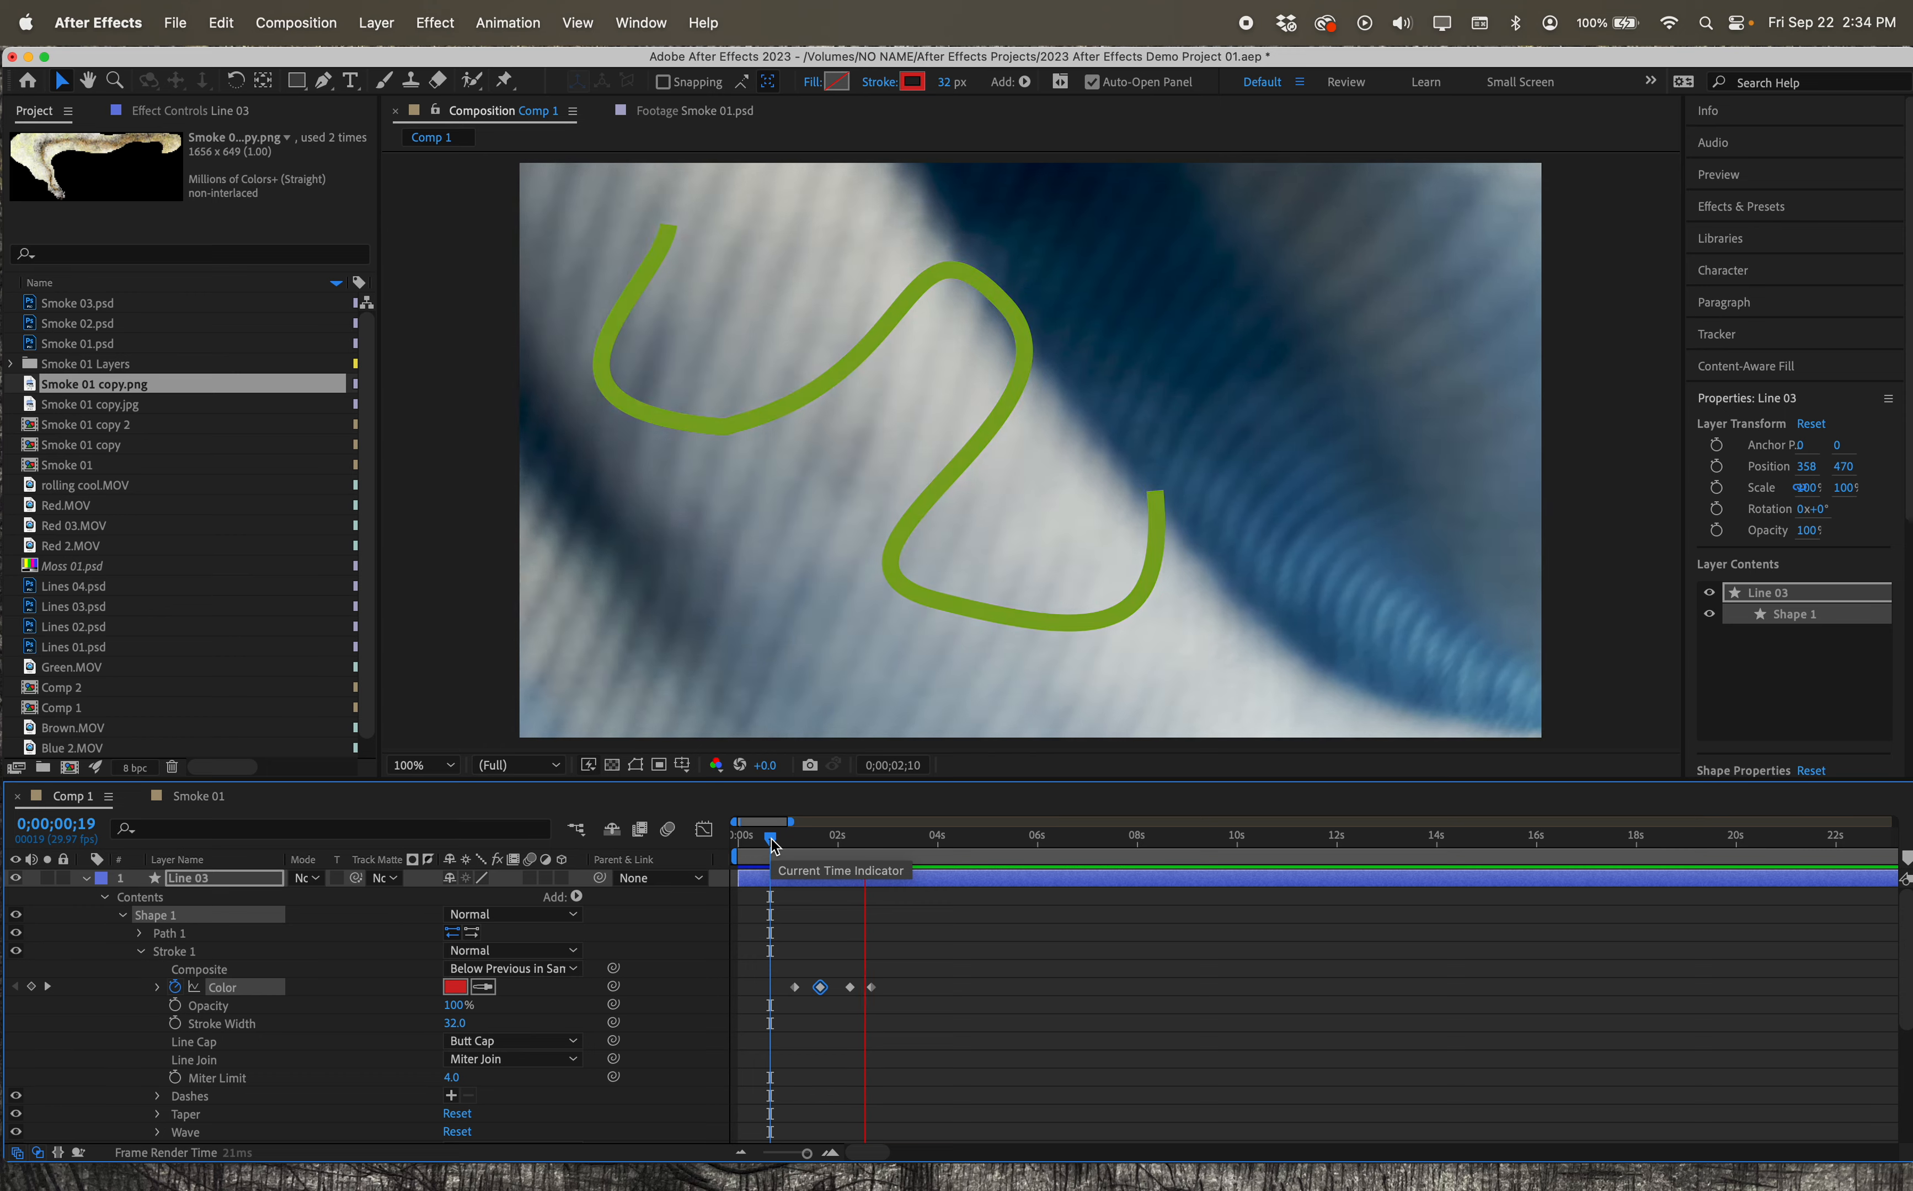
{"action": "key", "text": "space"}
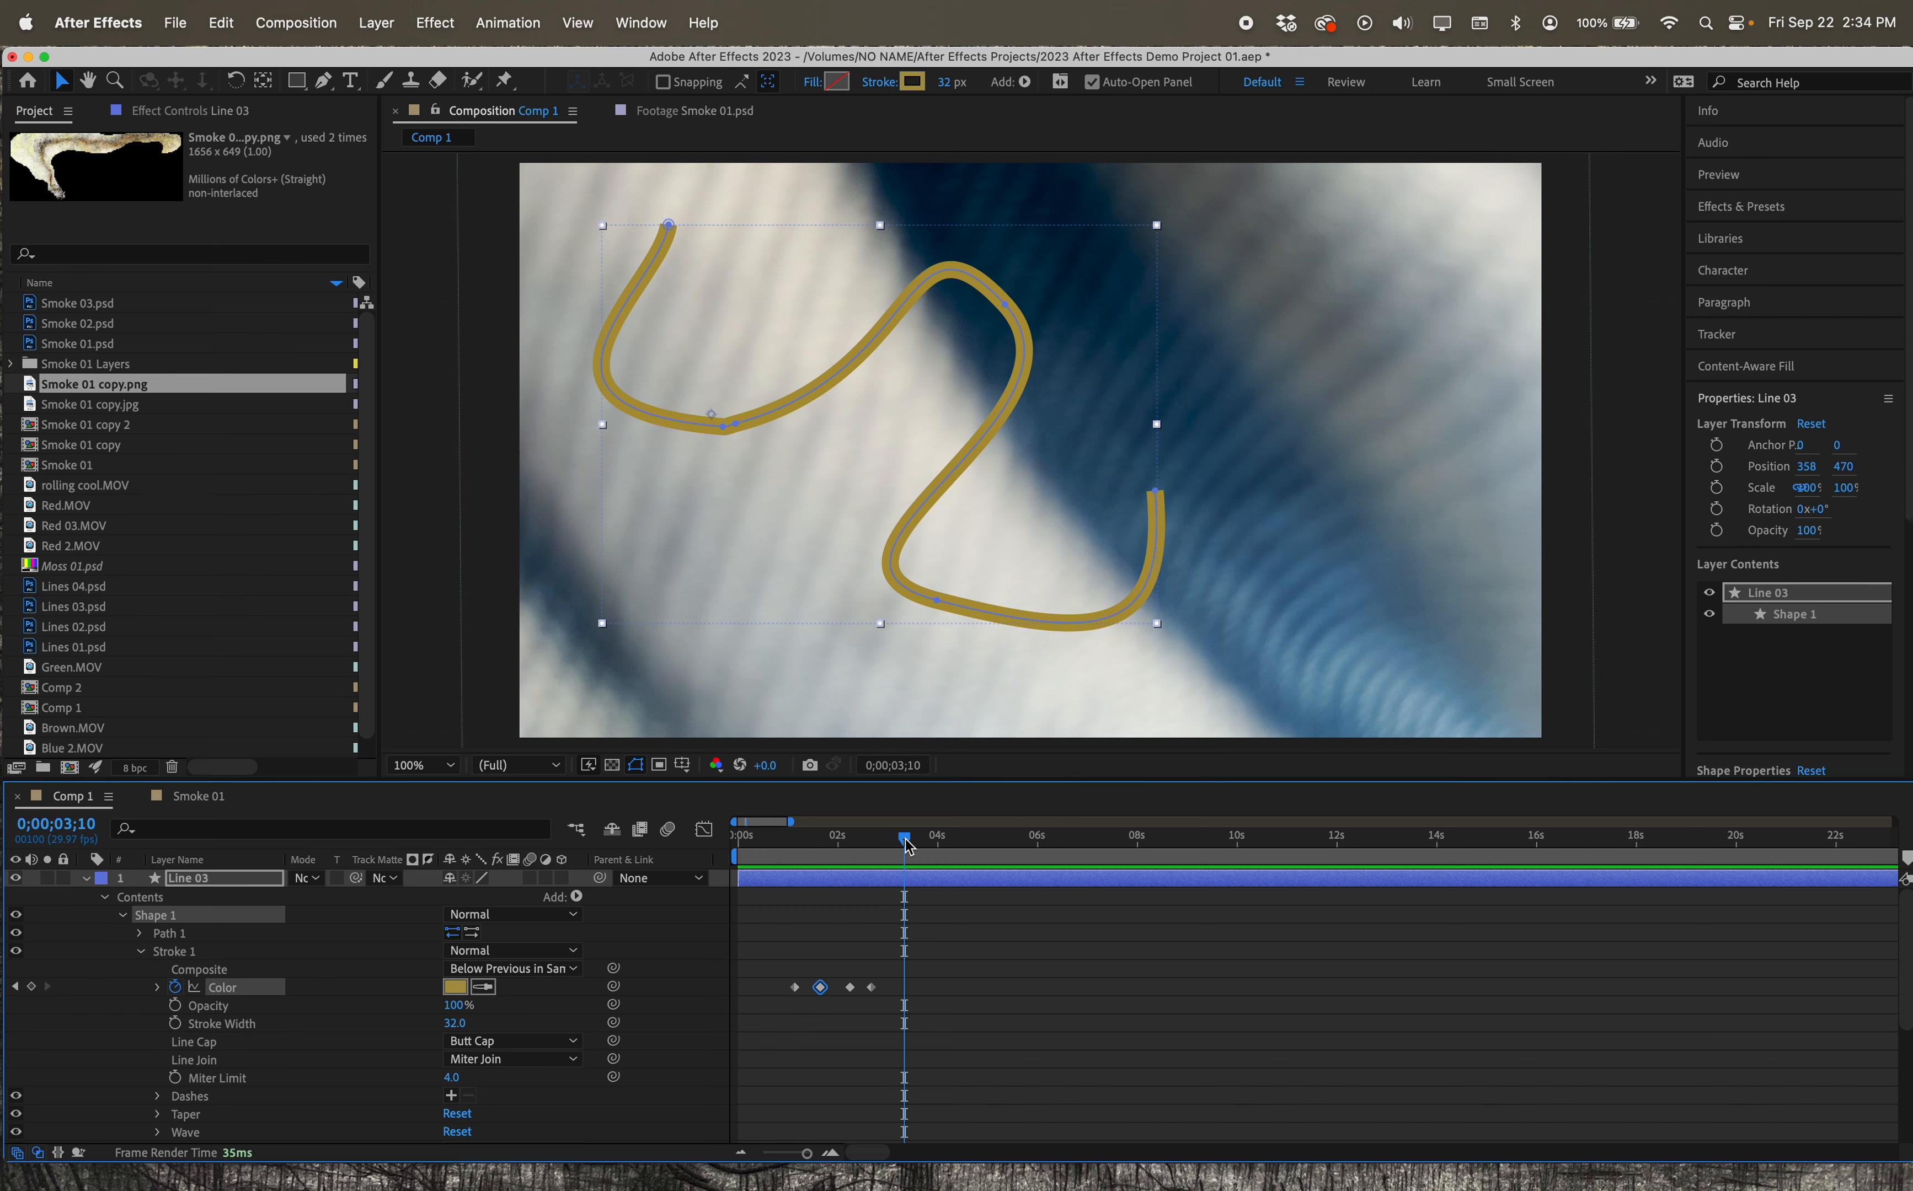
Start keyframing Stroke Width at 0;00;01;03 and set it to 11 at 0;00;01;28.
{"action": "left_click_drag", "start_coordinate": [906, 845], "coordinate": [796, 857]}
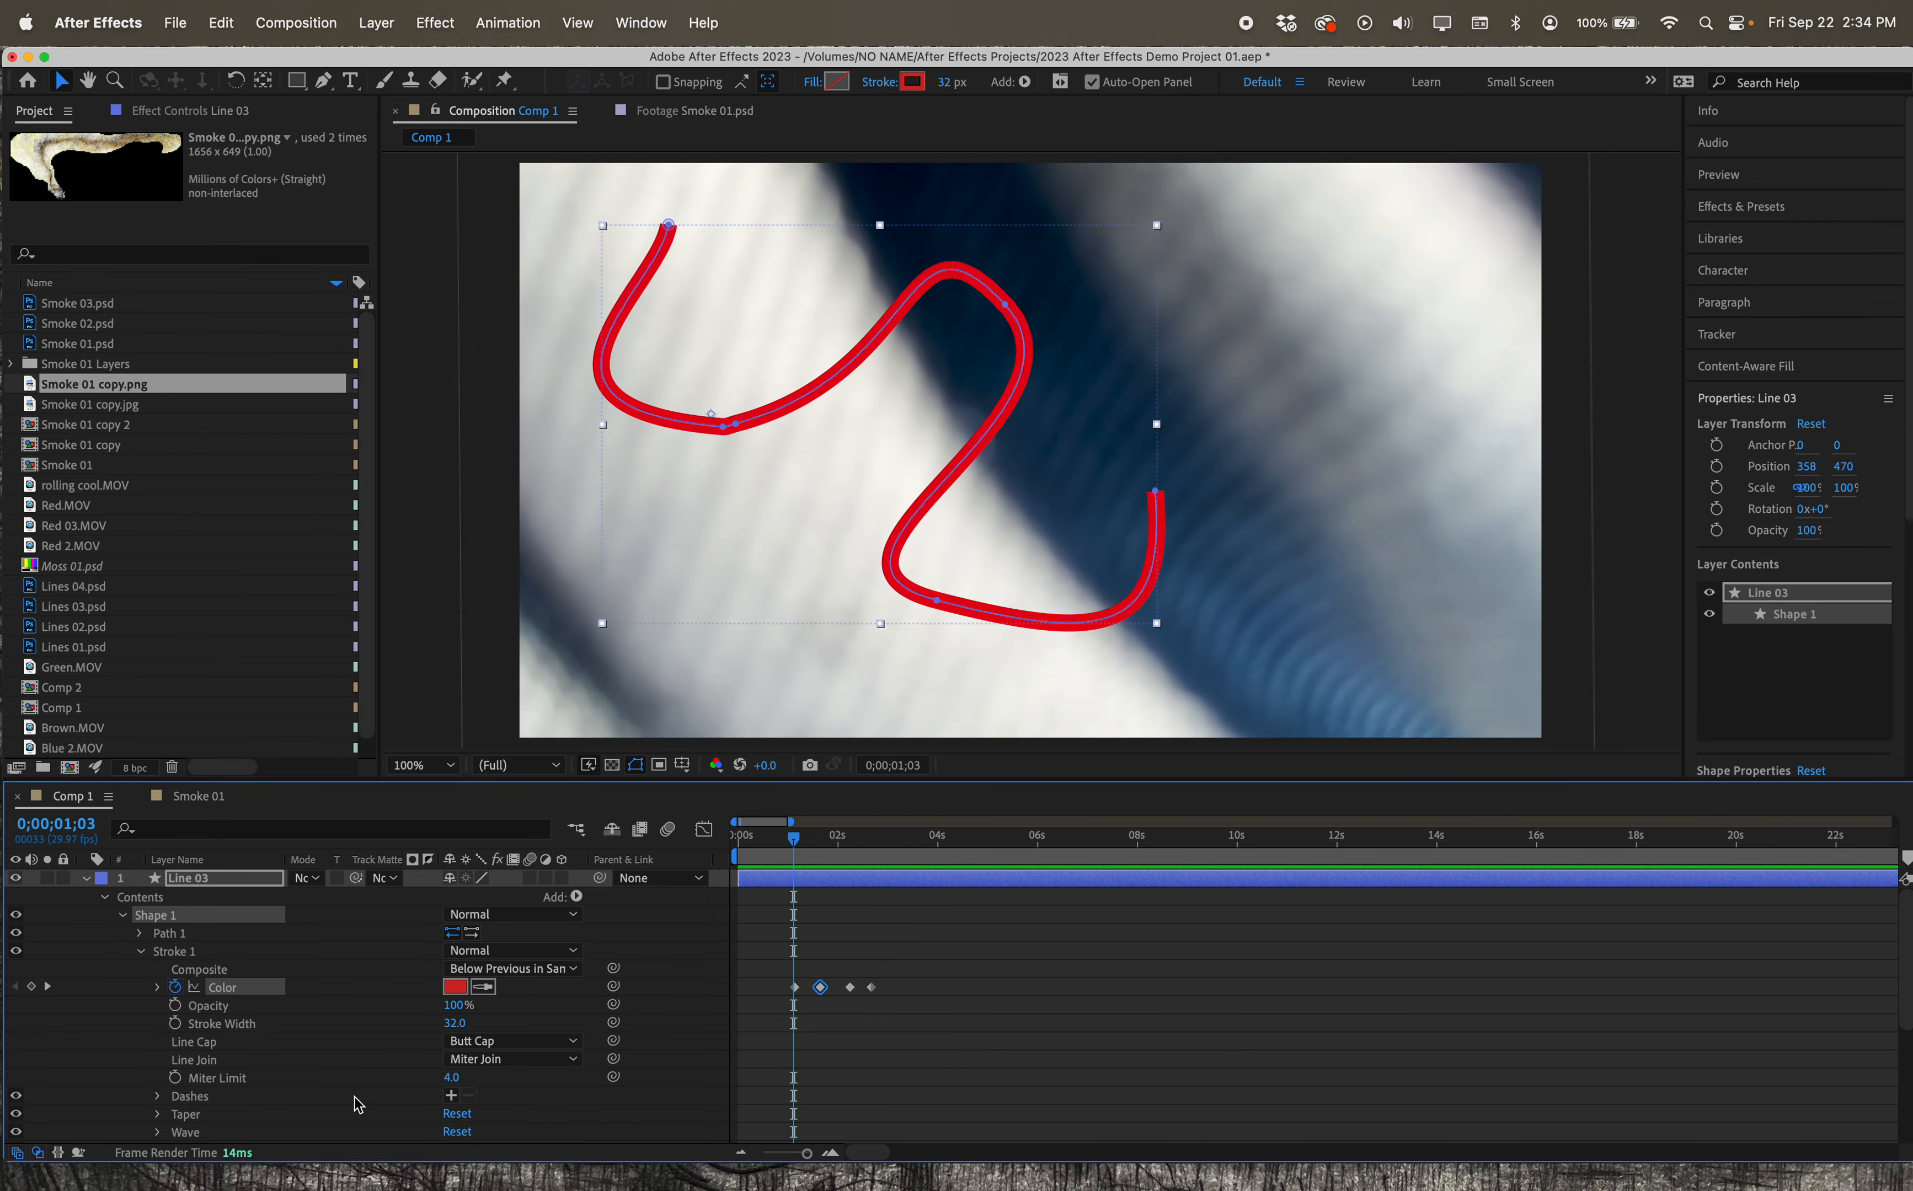
{"action": "left_click", "coordinate": [175, 1023]}
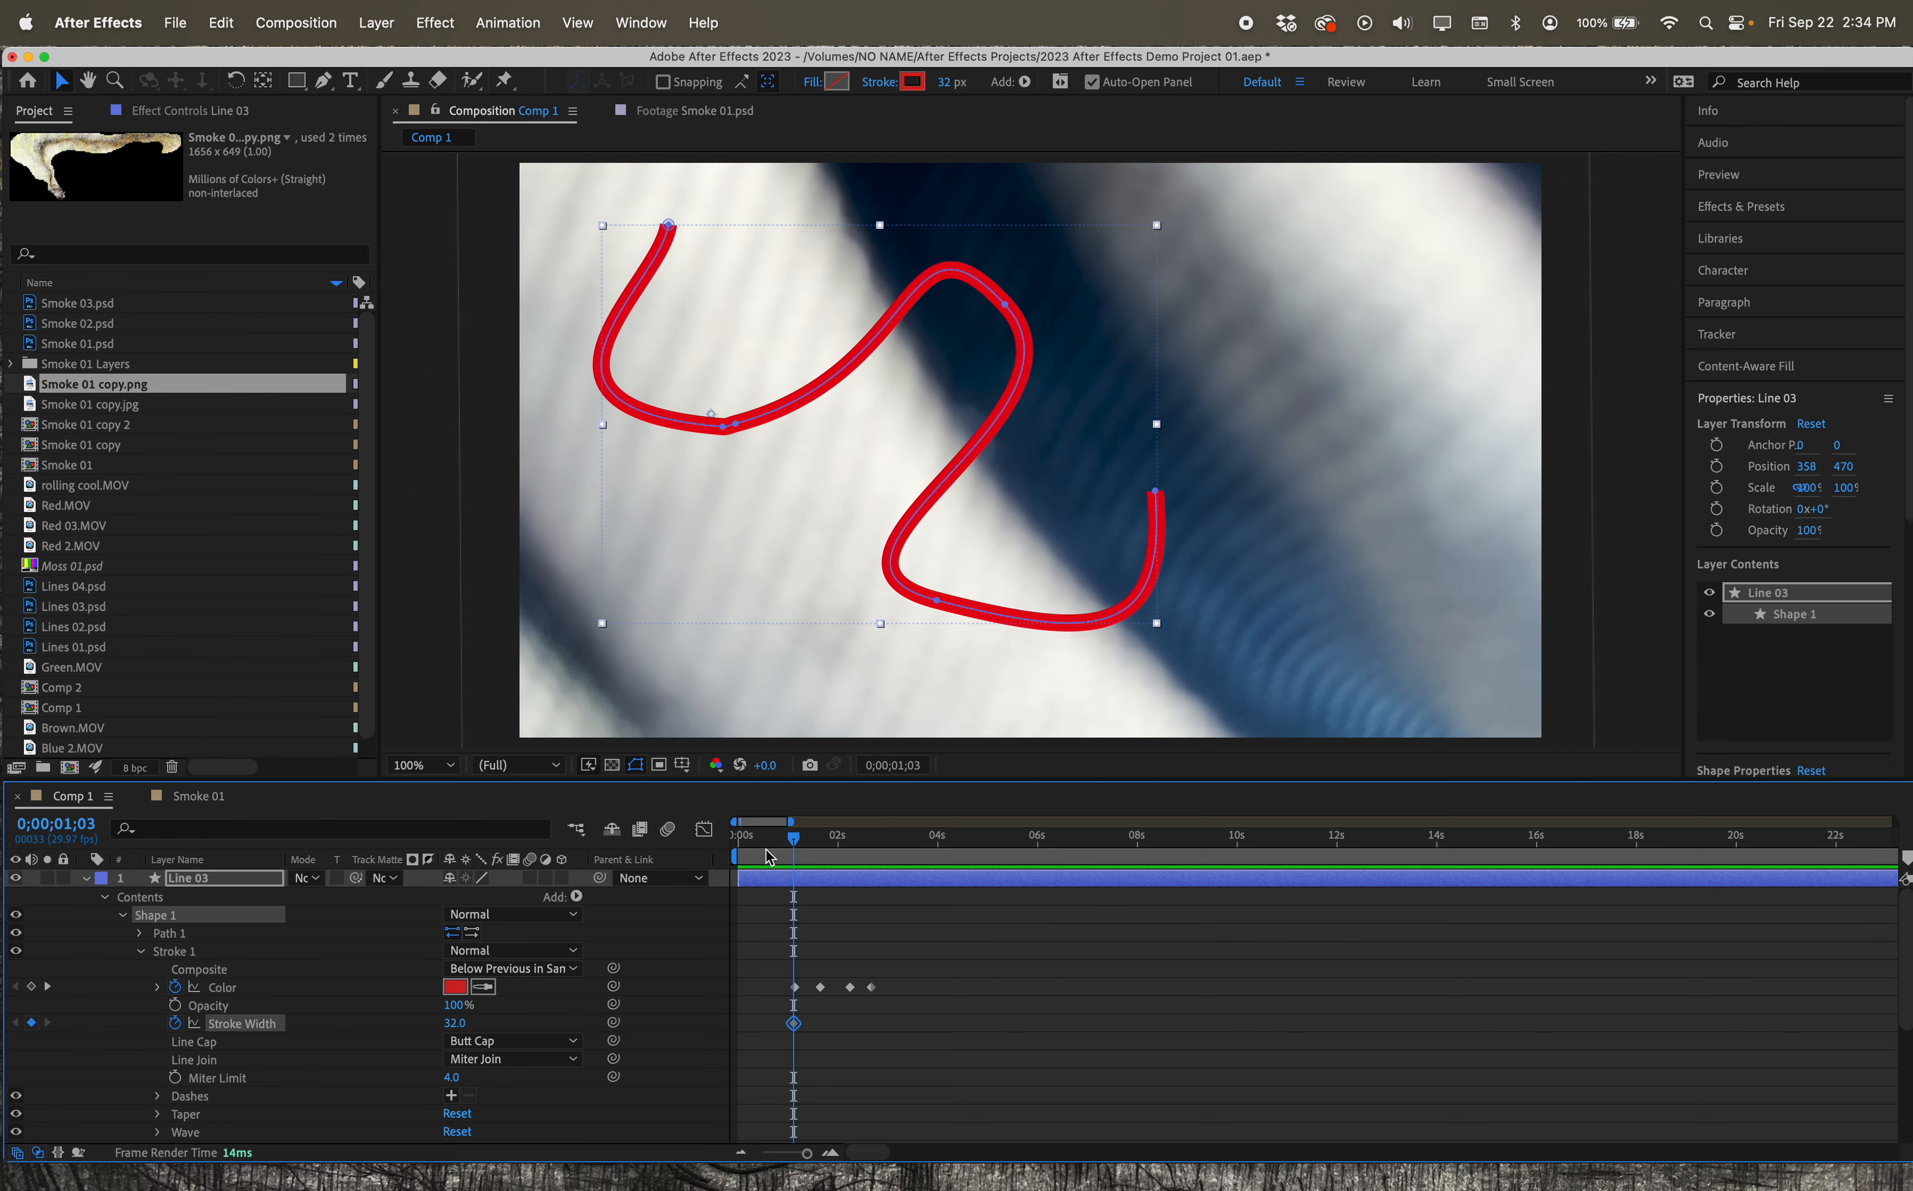
{"action": "left_click_drag", "start_coordinate": [796, 844], "coordinate": [835, 842]}
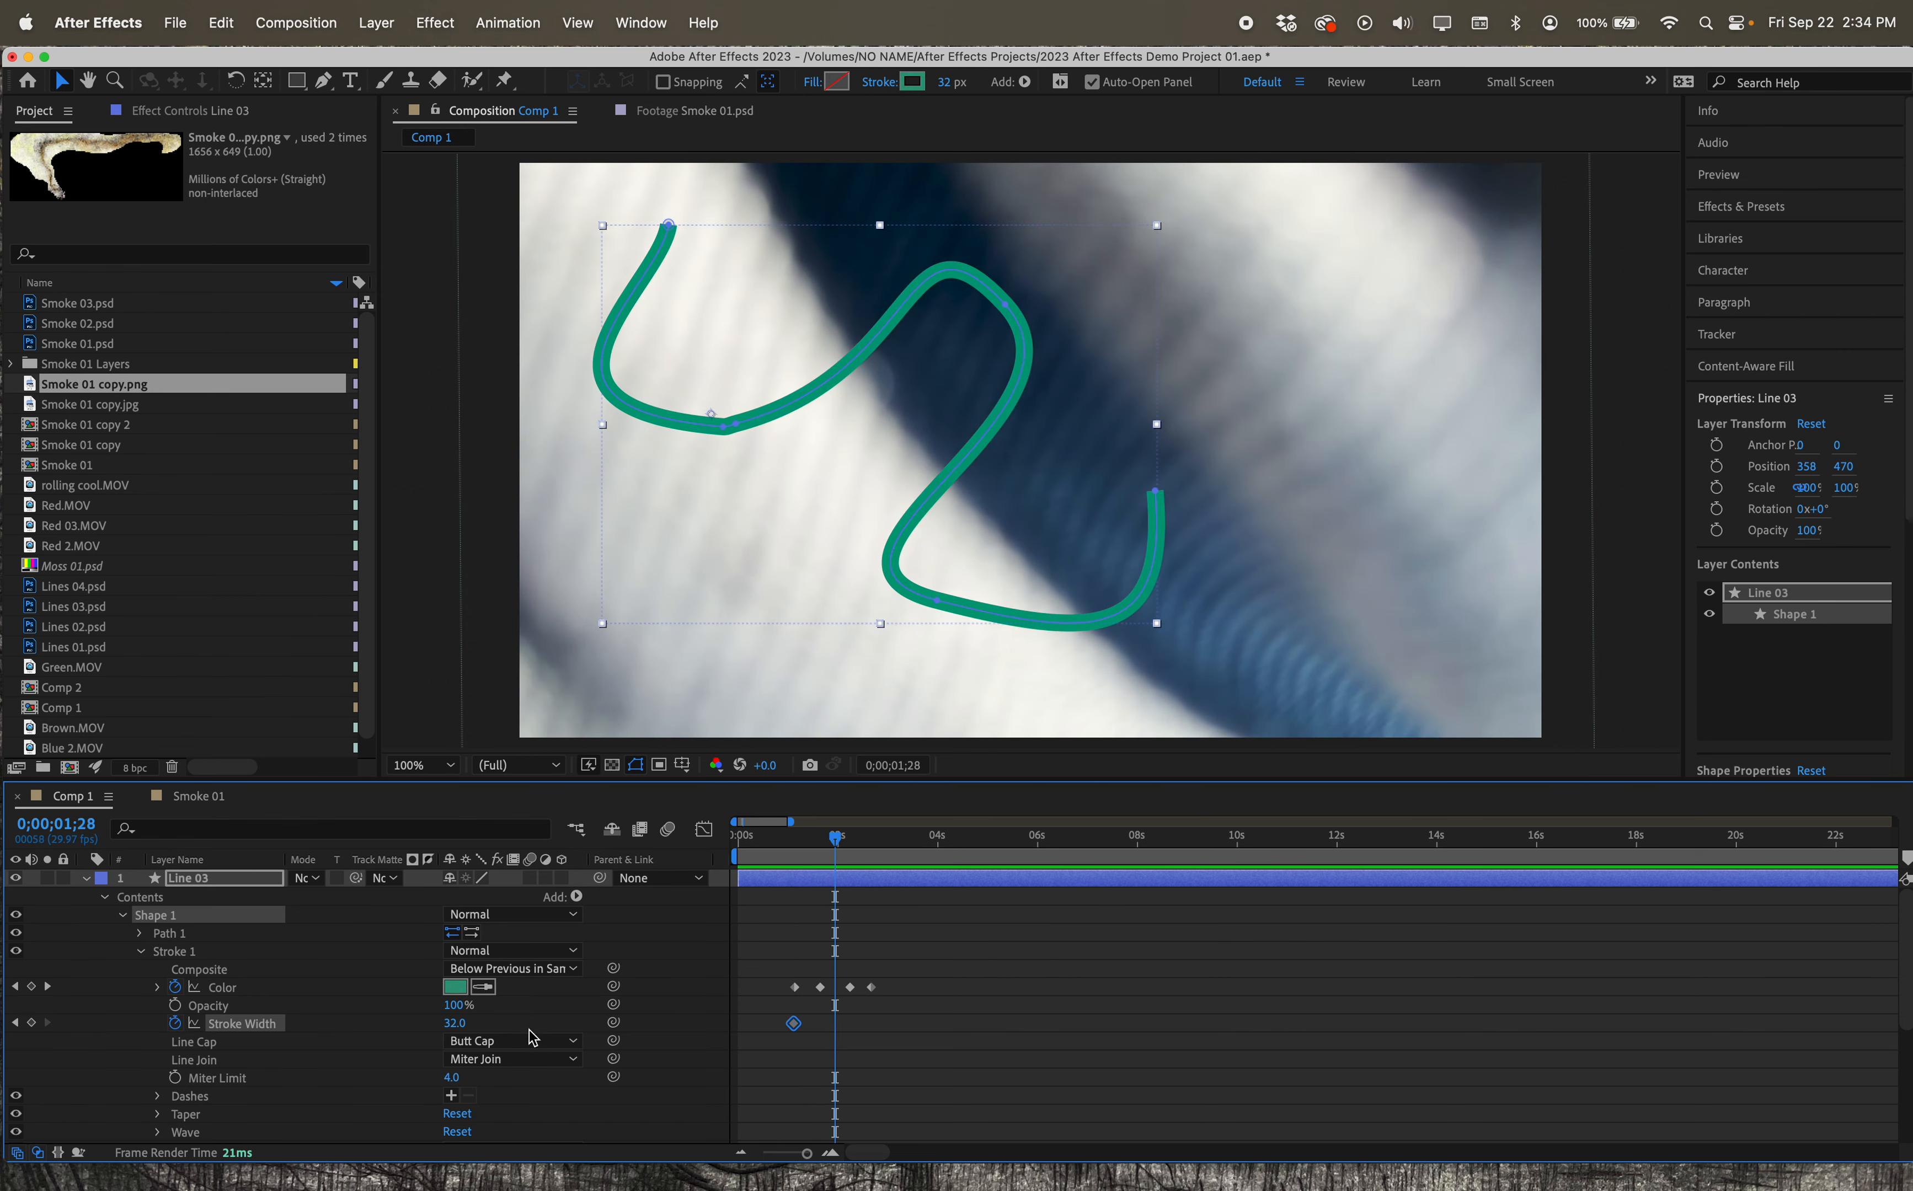
{"action": "left_click_drag", "start_coordinate": [455, 1022], "coordinate": [428, 1027]}
Set the Stroke Width to 77 at 0;00;02;26 and preview the width animation.
{"action": "left_click_drag", "start_coordinate": [837, 840], "coordinate": [880, 840]}
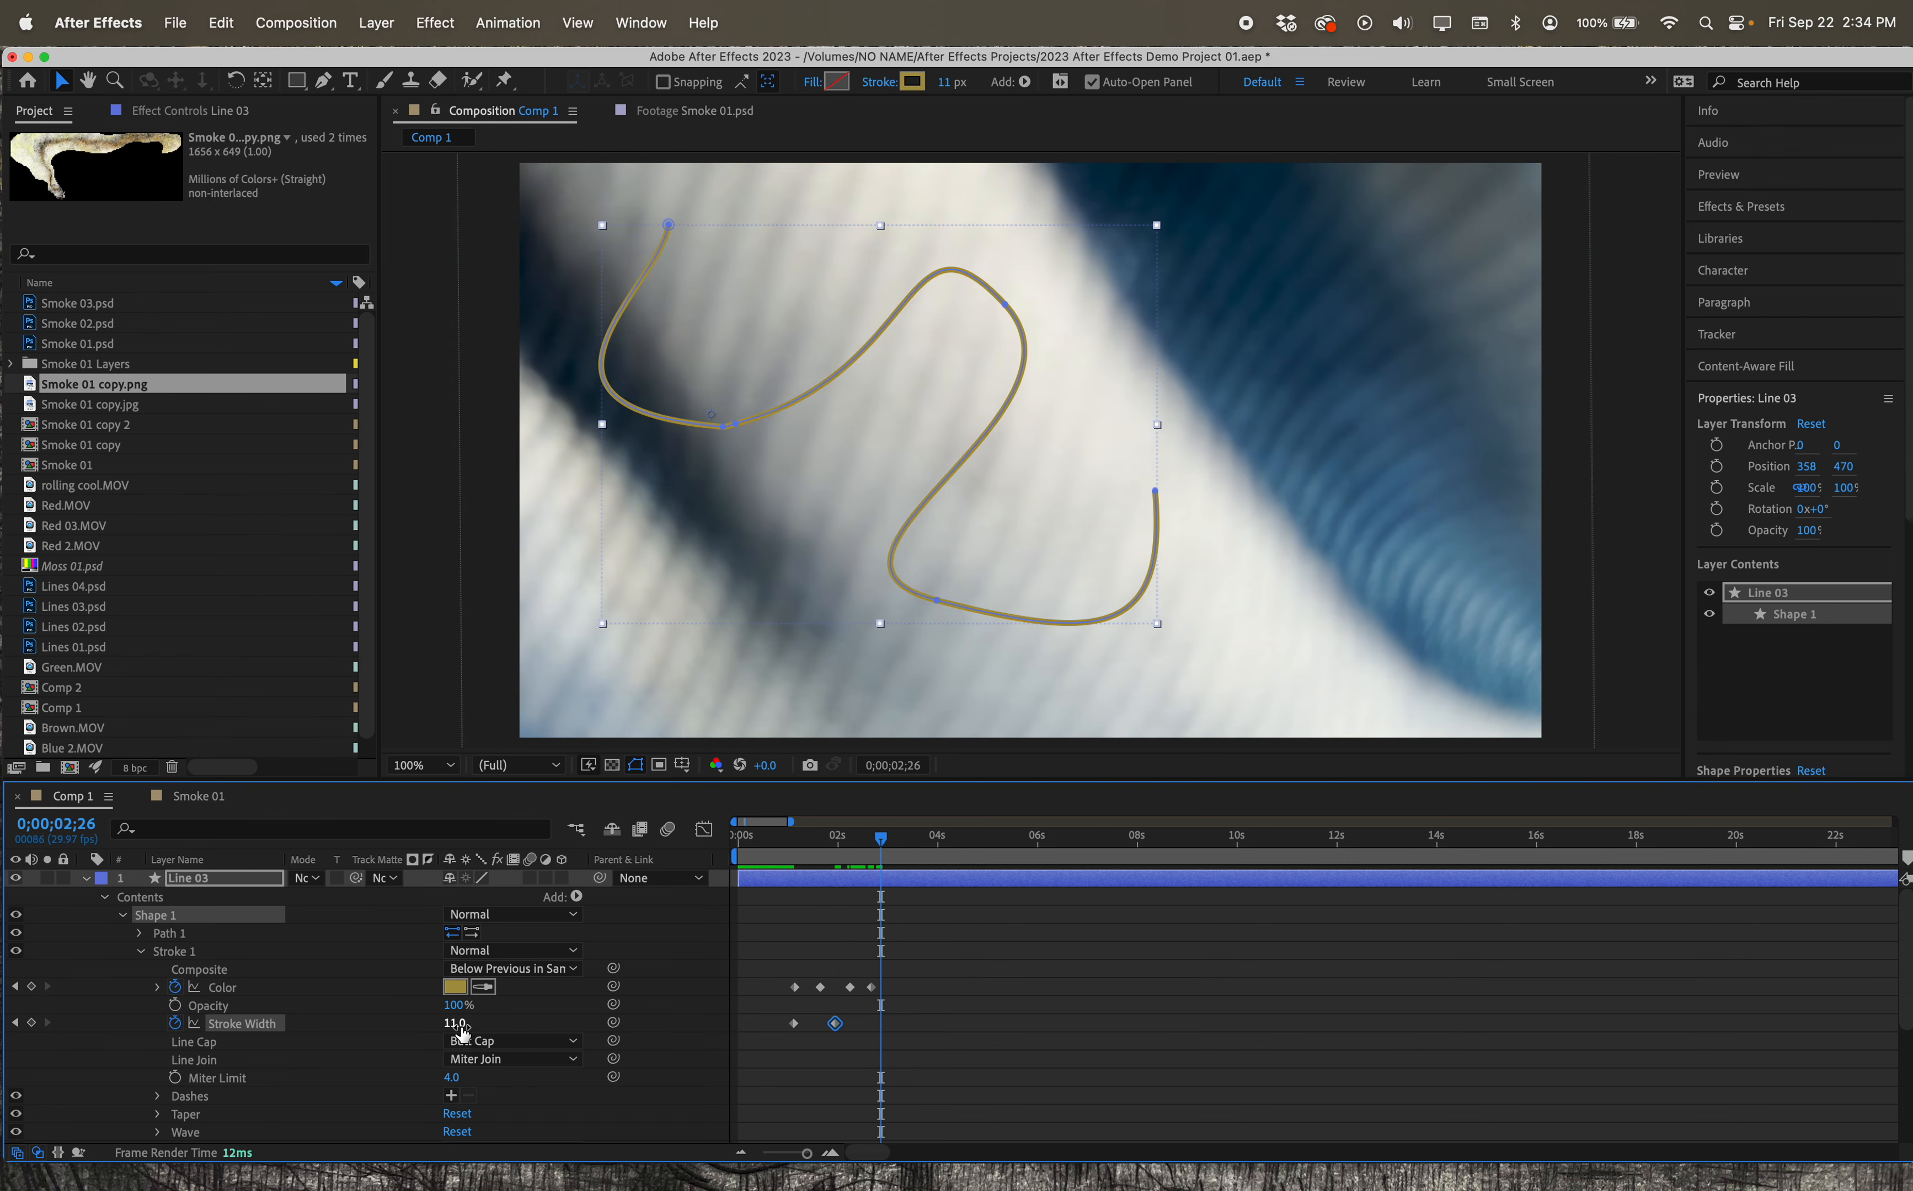
{"action": "left_click_drag", "start_coordinate": [456, 1023], "coordinate": [506, 1015]}
{"action": "left_click_drag", "start_coordinate": [880, 840], "coordinate": [762, 851]}
{"action": "key", "text": "space"}
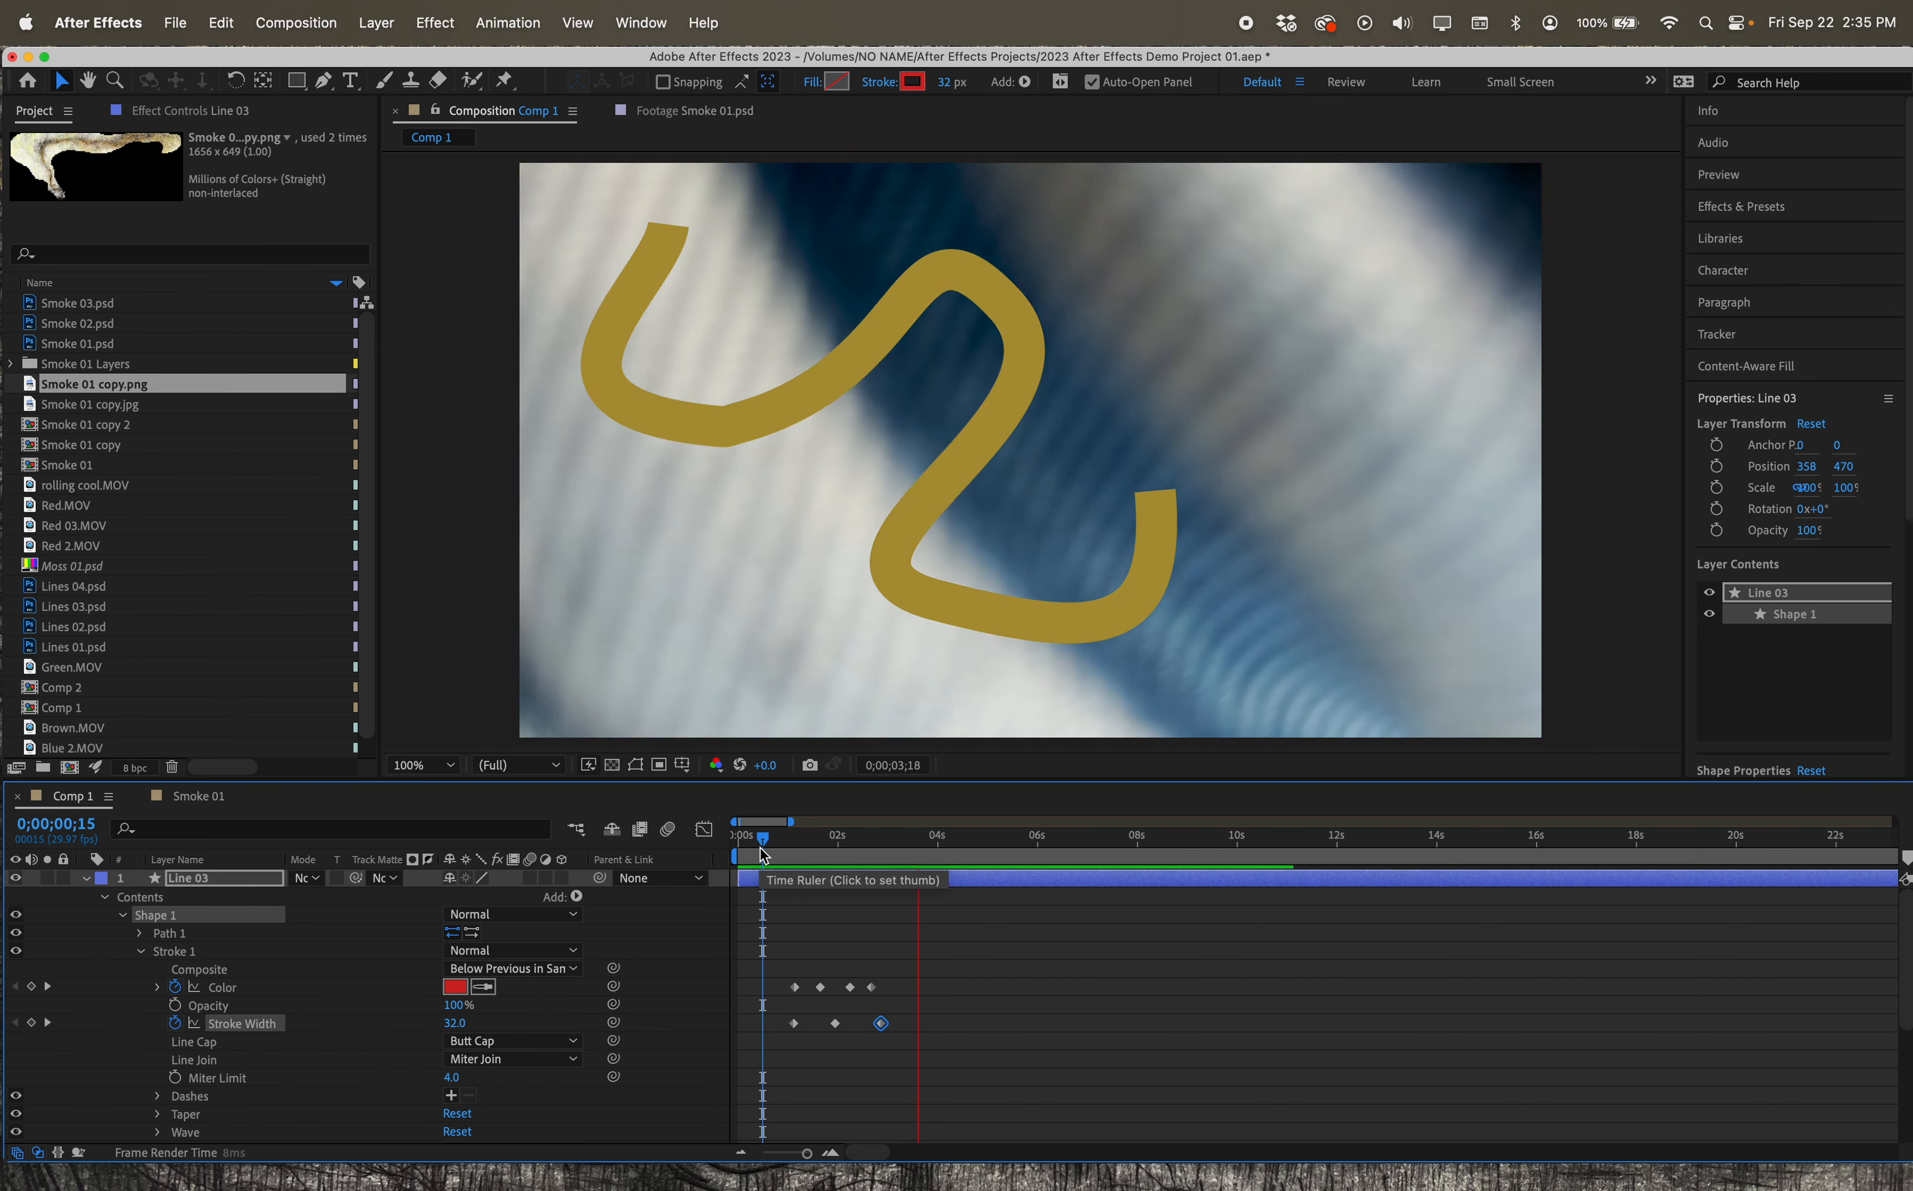
{"action": "mouse_move", "coordinate": [937, 837]}
{"action": "left_mouse_down"}
{"action": "mouse_move", "coordinate": [792, 842]}
{"action": "mouse_move", "coordinate": [910, 840]}
{"action": "left_mouse_up"}
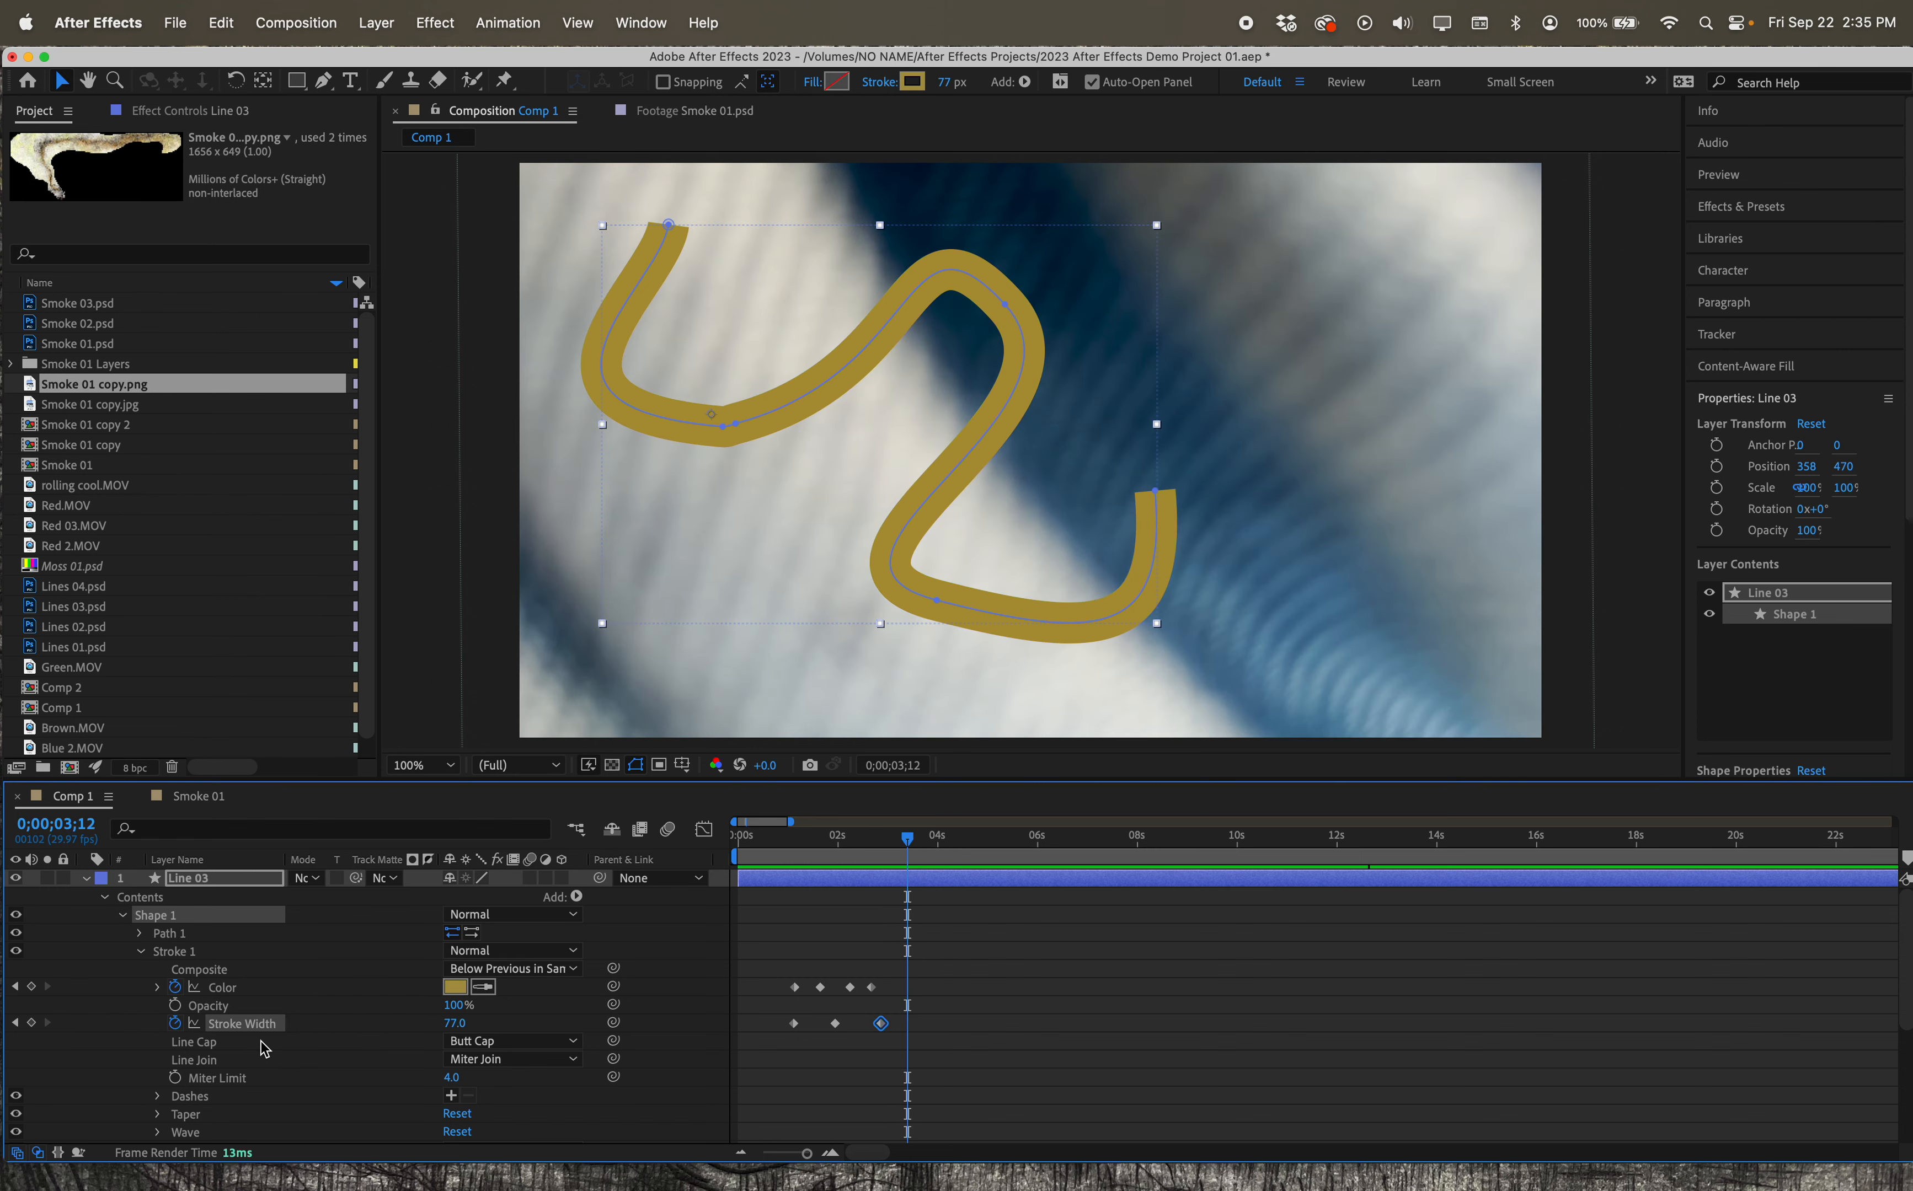
Set the Line Cap of the Line 03 stroke to Round Cap.
{"action": "left_click", "coordinate": [568, 1046]}
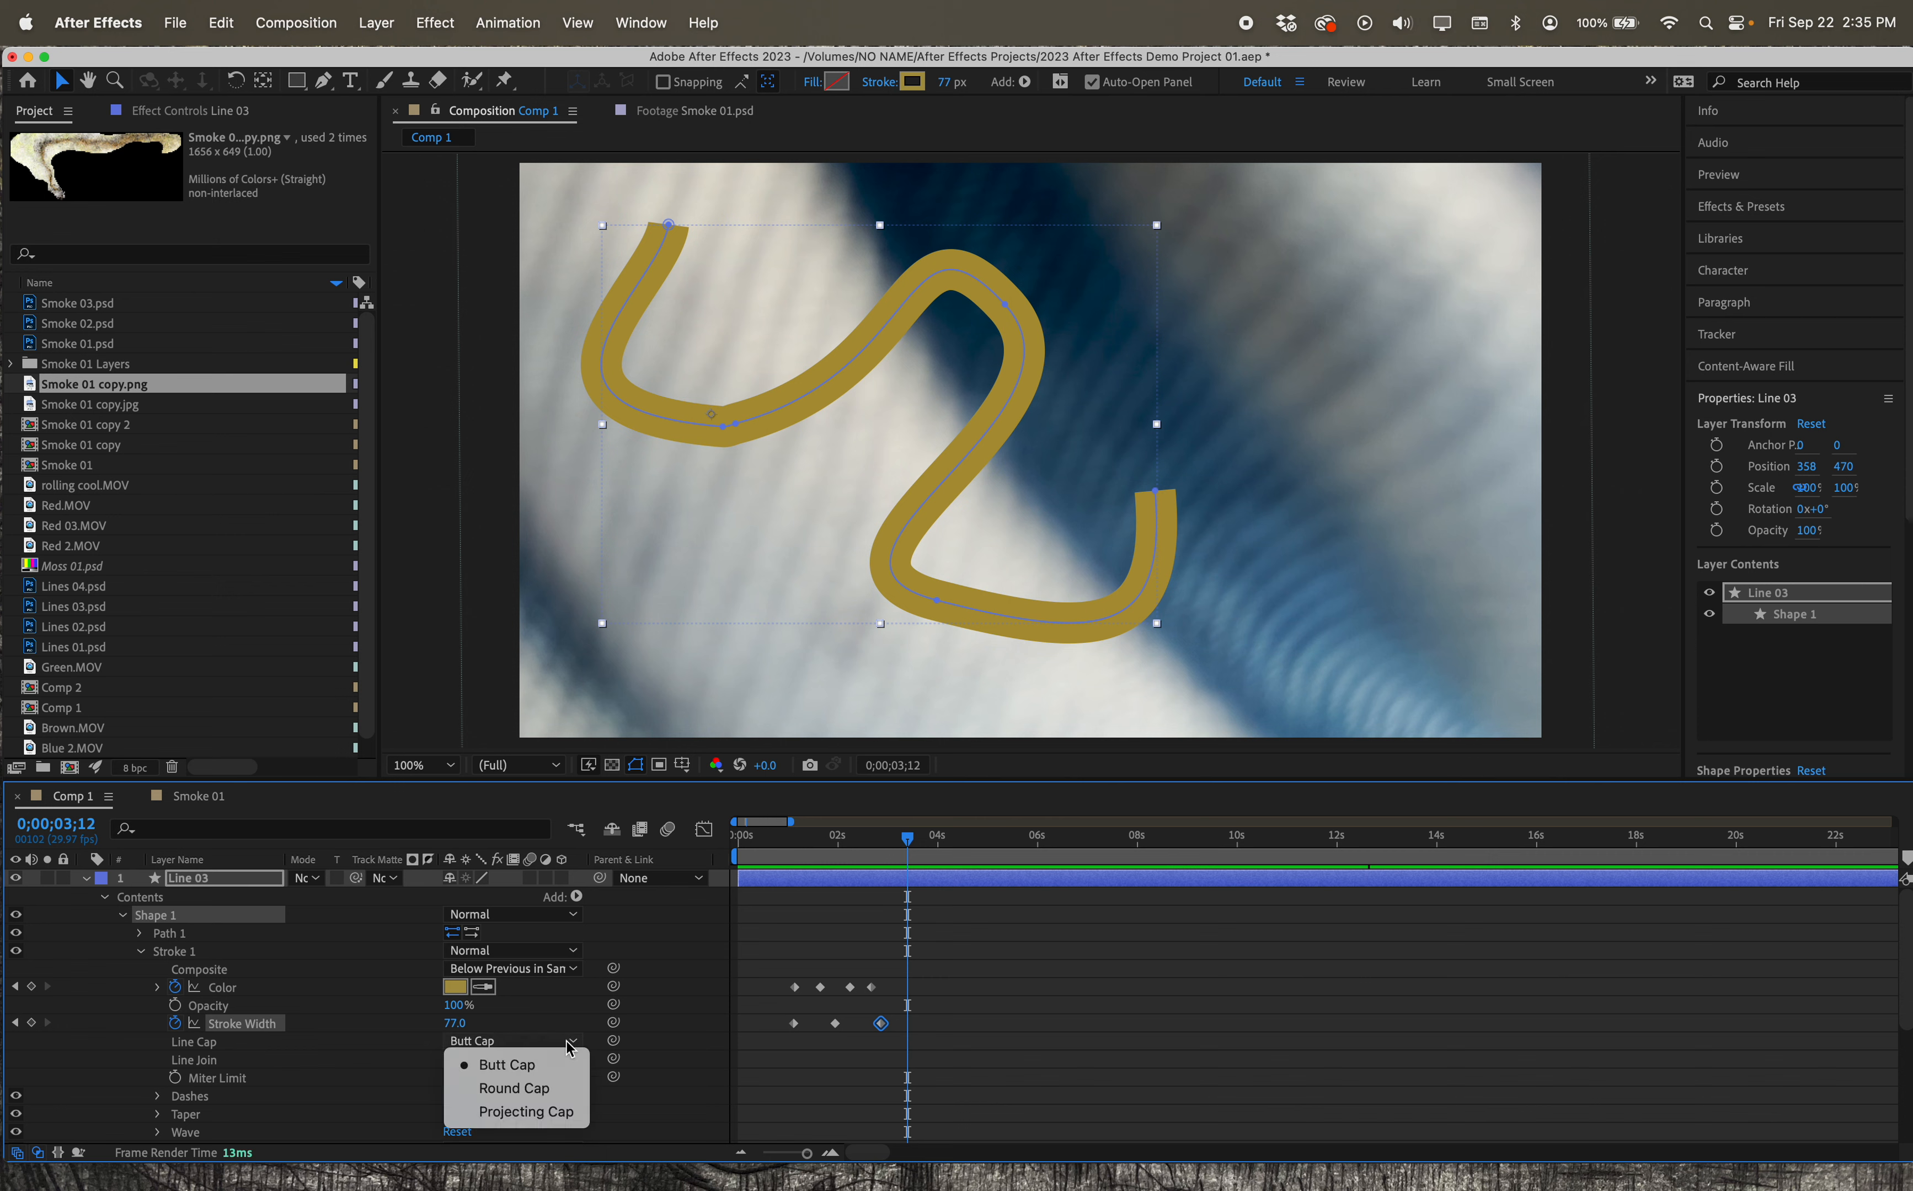
{"action": "left_click", "coordinate": [550, 1087]}
Try Round Join and Bevel Join as the stroke's Line Join and return it to Miter Join.
{"action": "left_click", "coordinate": [531, 1061]}
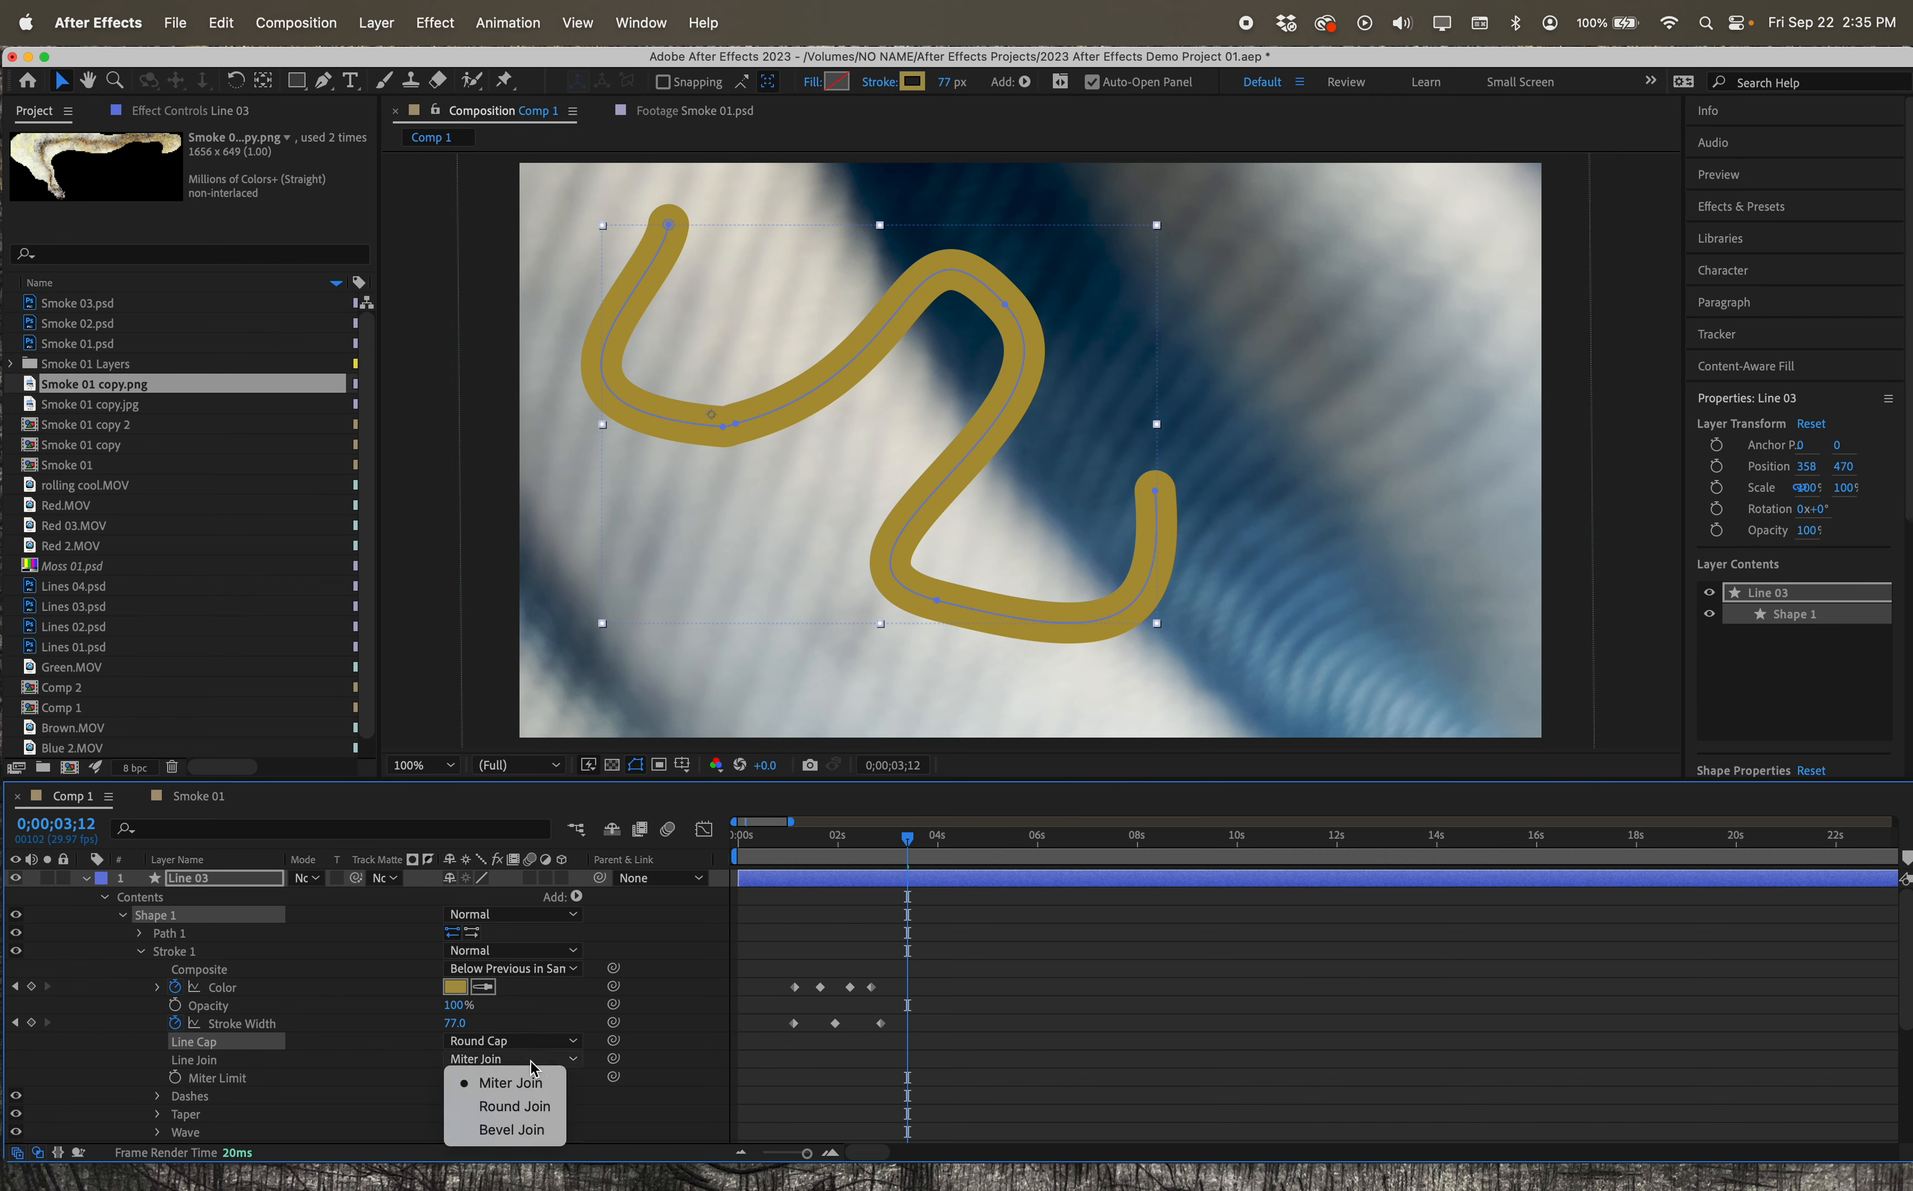
{"action": "left_click", "coordinate": [526, 1107]}
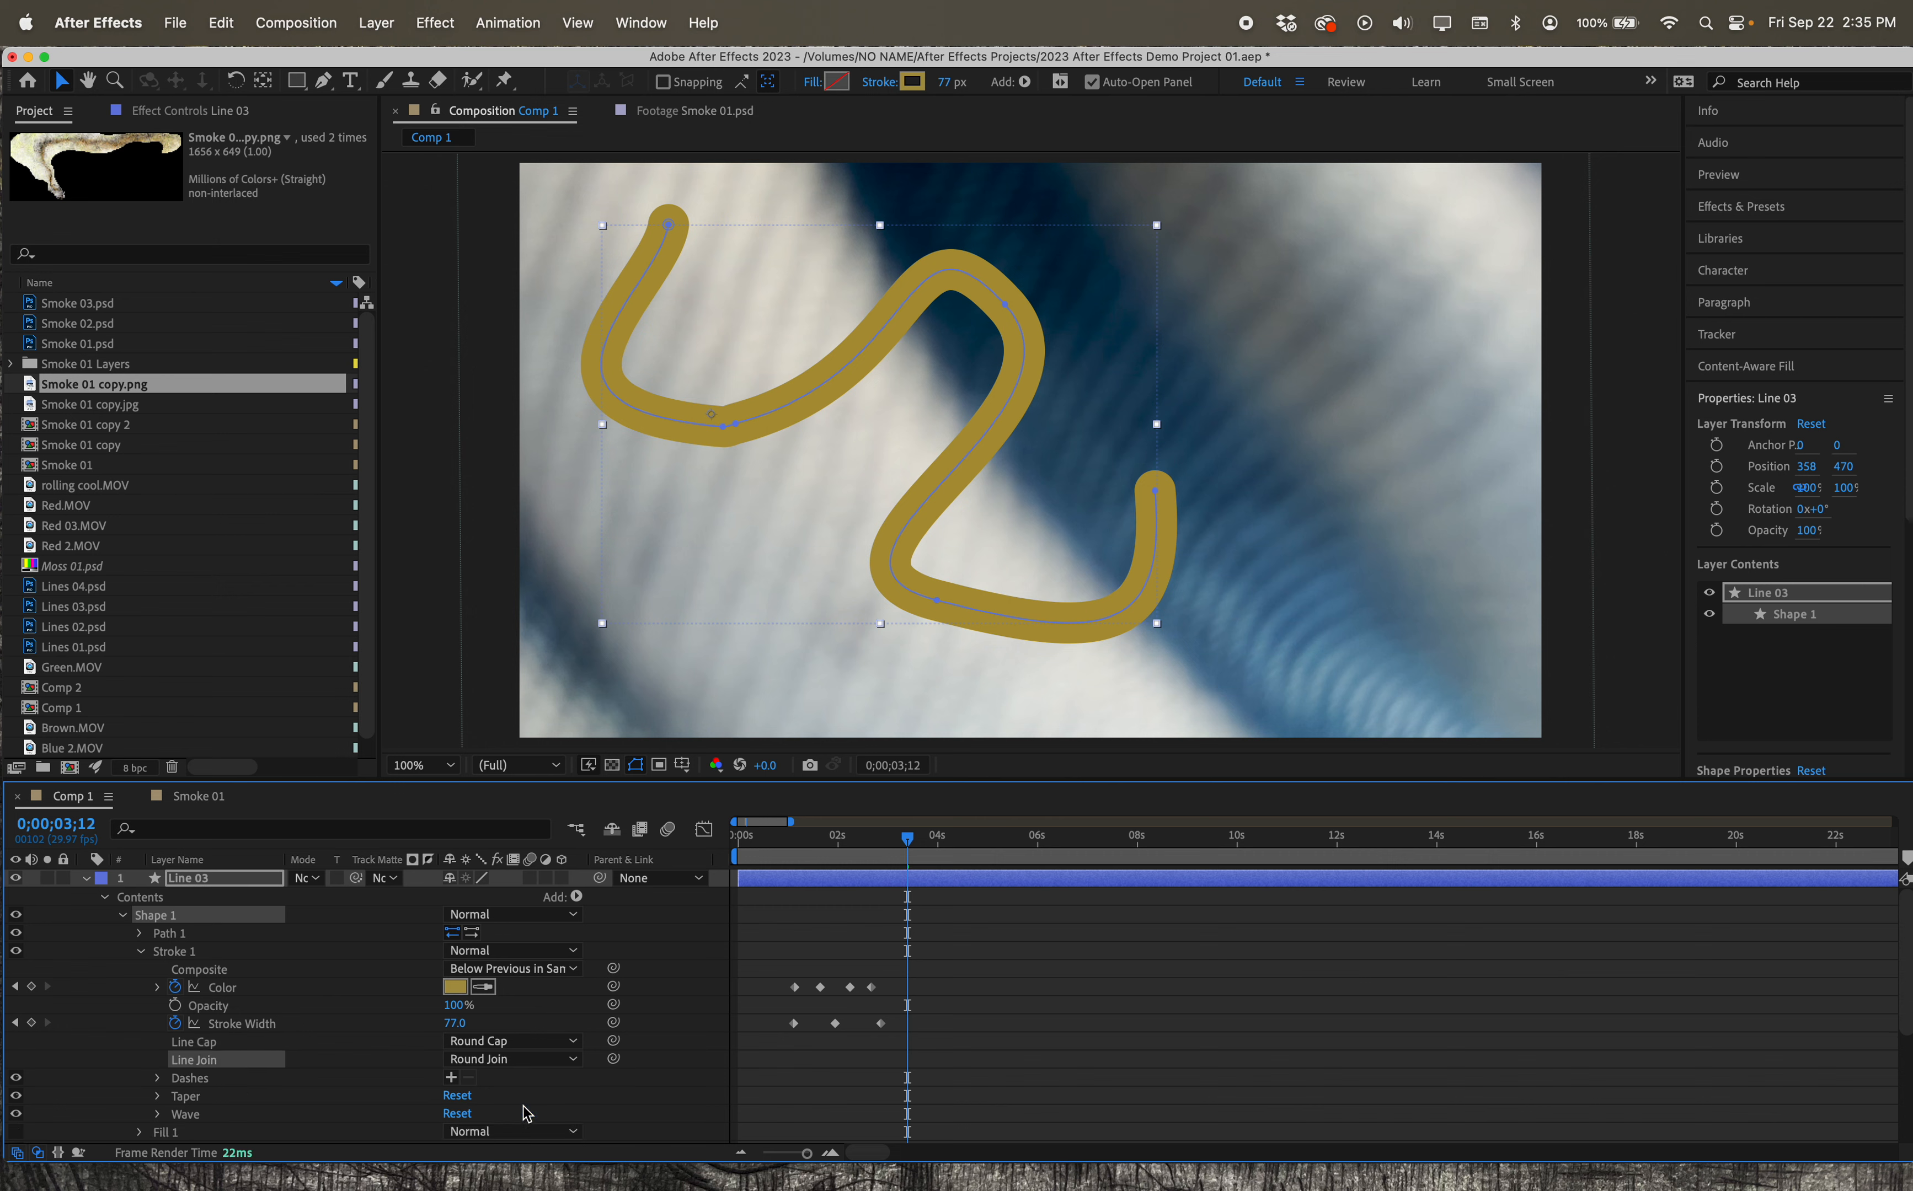
{"action": "left_click", "coordinate": [520, 1060]}
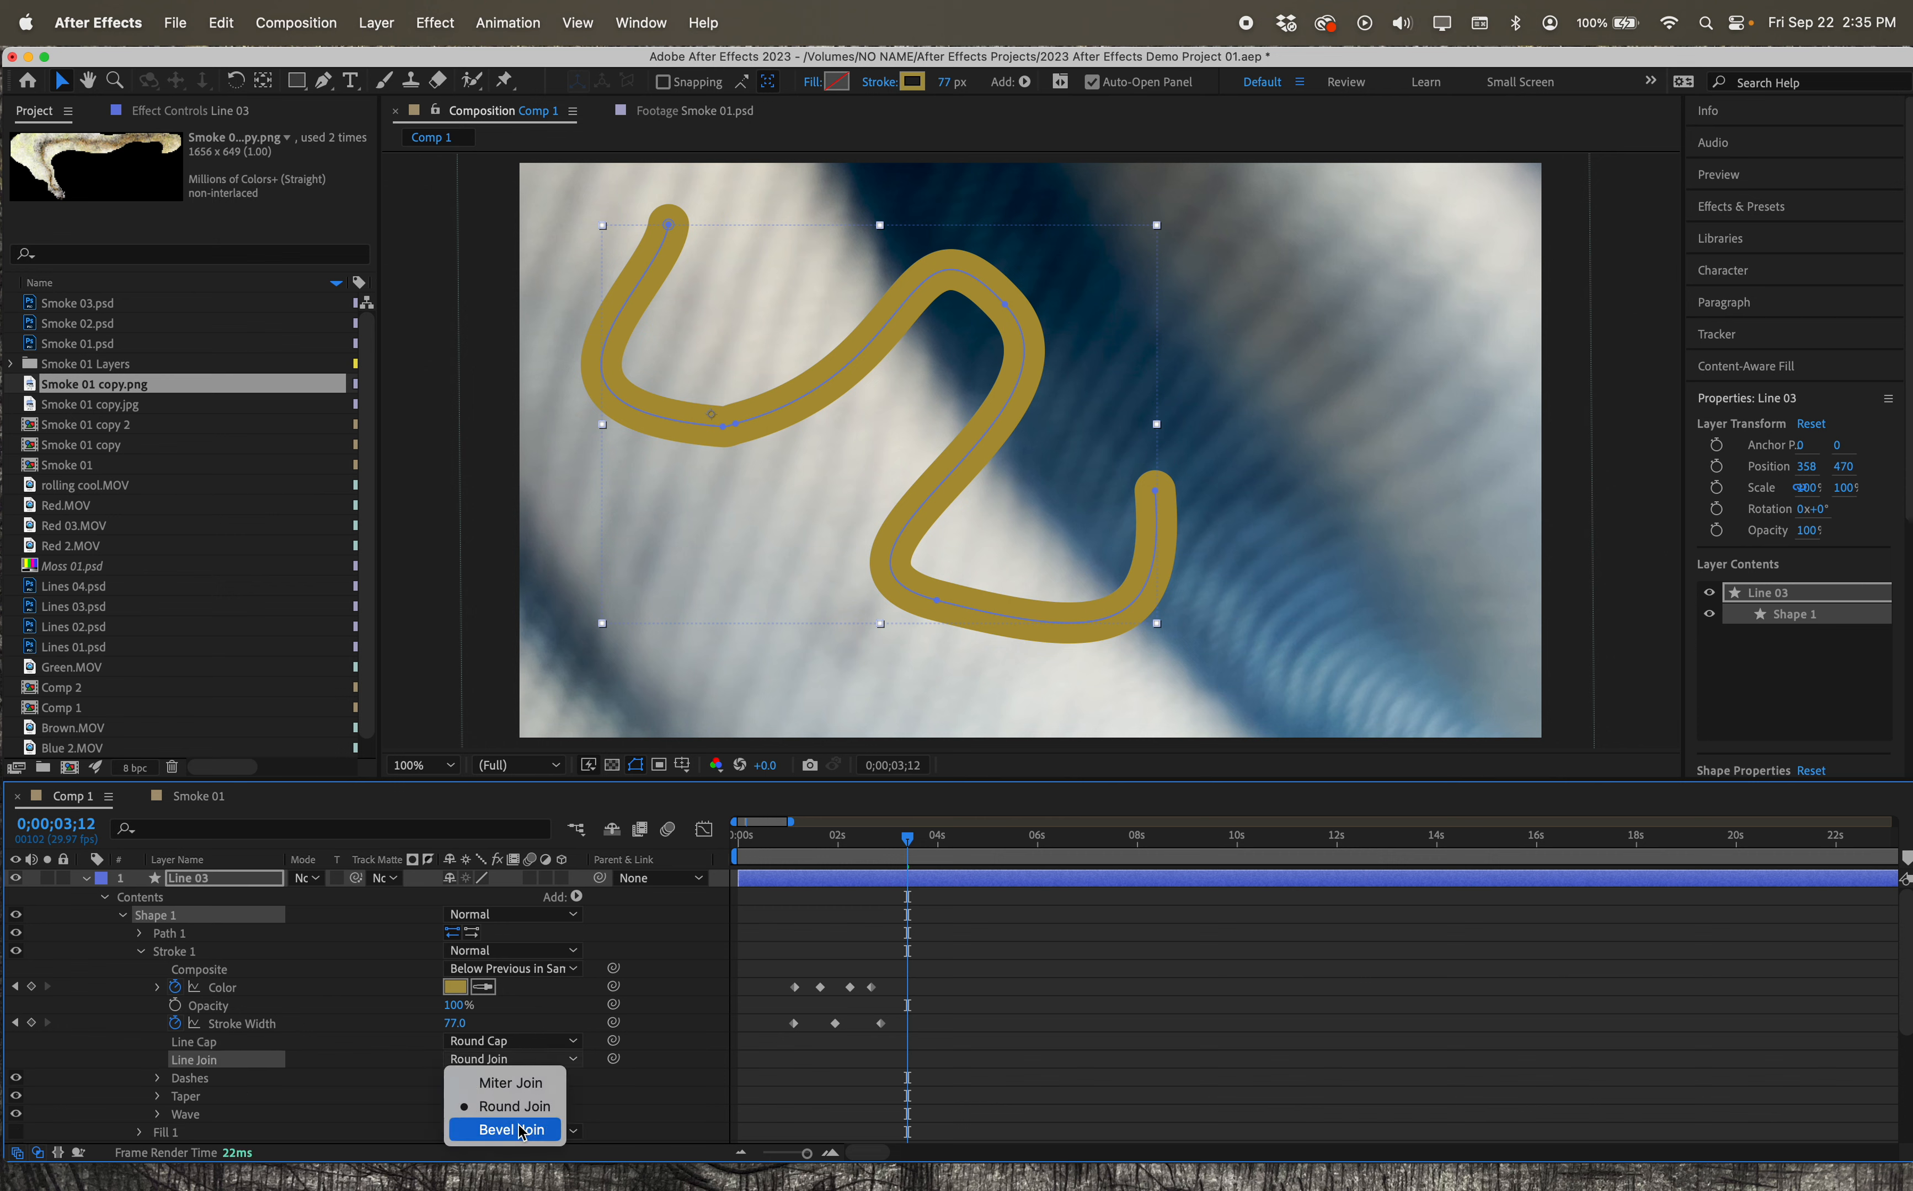
{"action": "left_click", "coordinate": [522, 1130]}
{"action": "left_click", "coordinate": [517, 1060]}
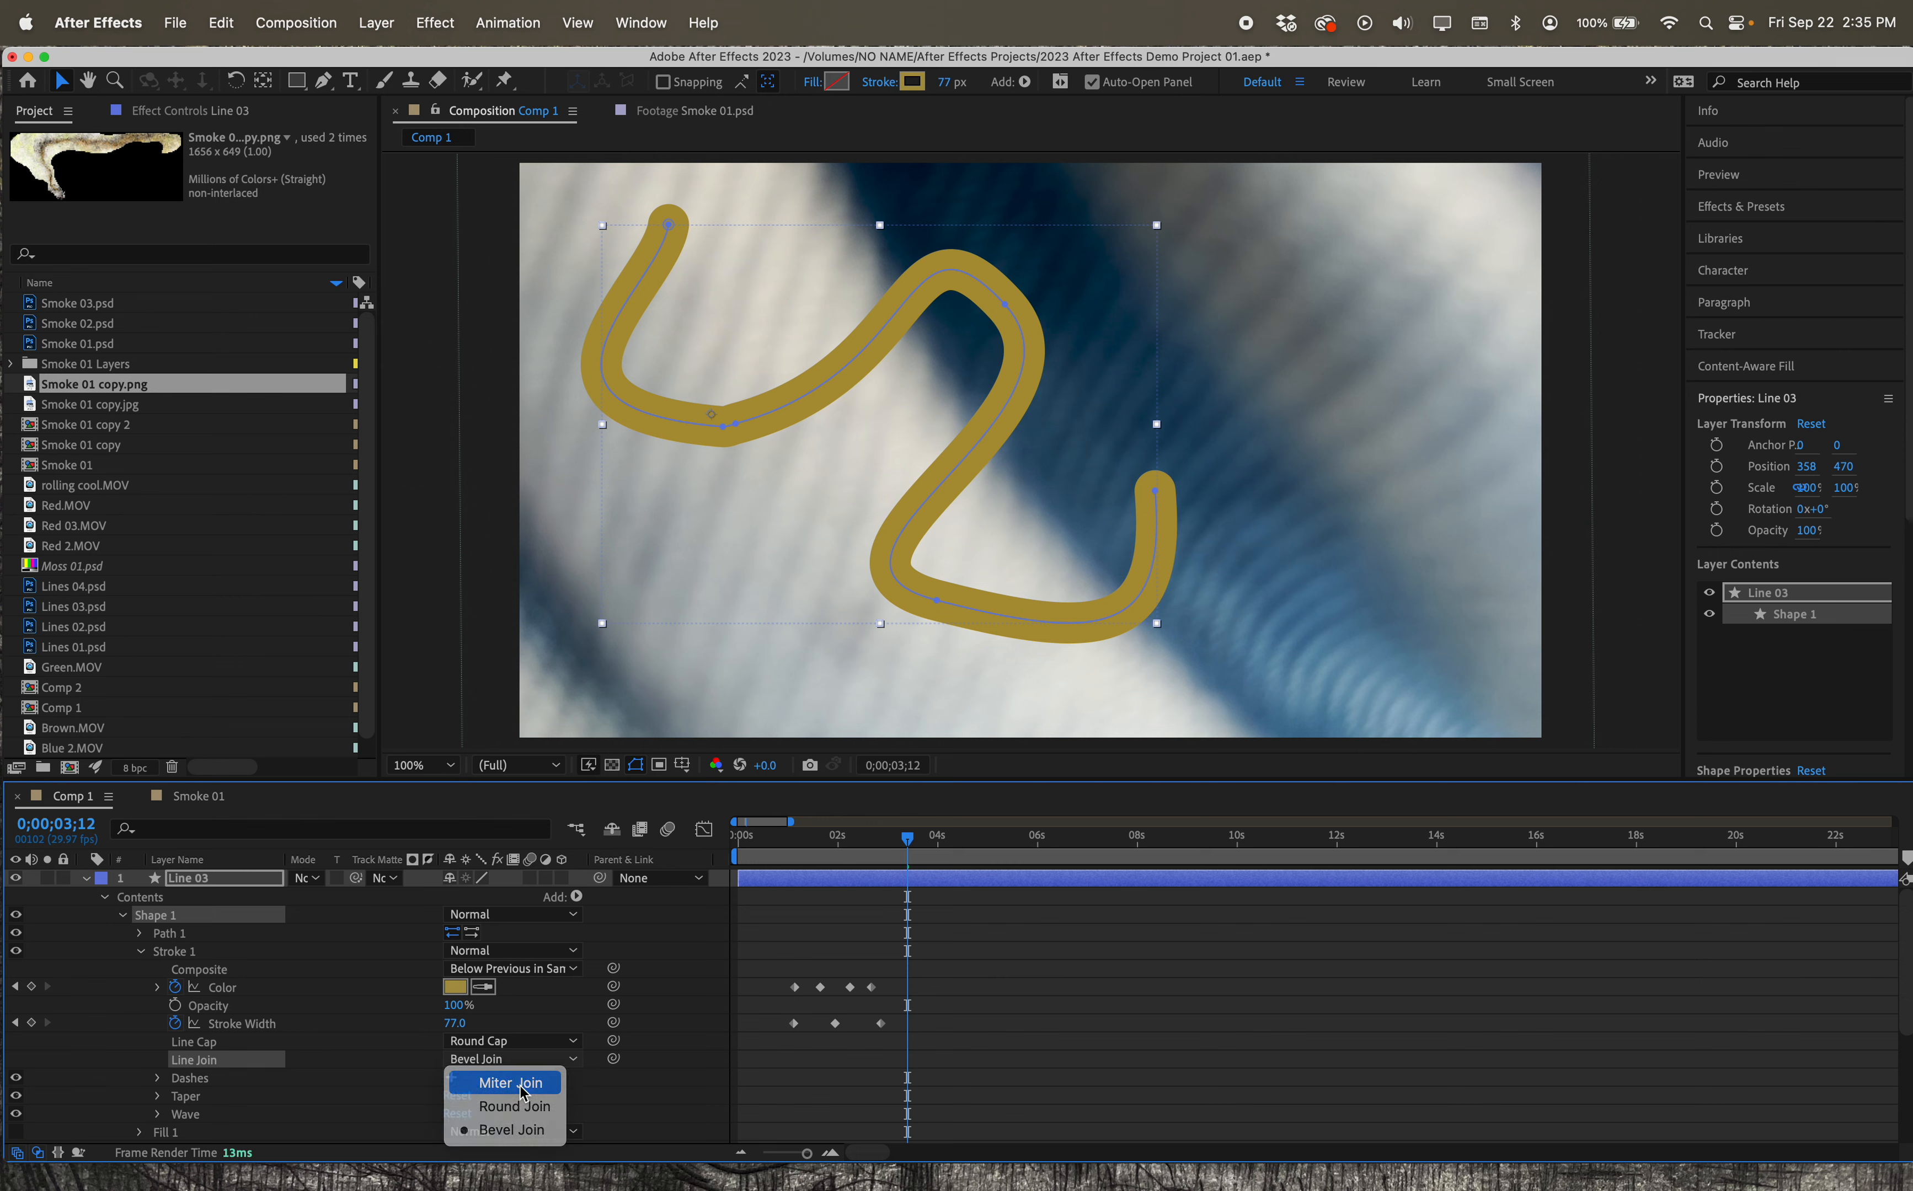
{"action": "left_click", "coordinate": [508, 1081]}
Add a dash, a gap and a second dash to the stroke's Dashes, and set the Stroke Width to 28 at 0;00;03;12.
{"action": "scroll", "coordinate": [415, 1080], "scroll_direction": "down", "scroll_amount": 2}
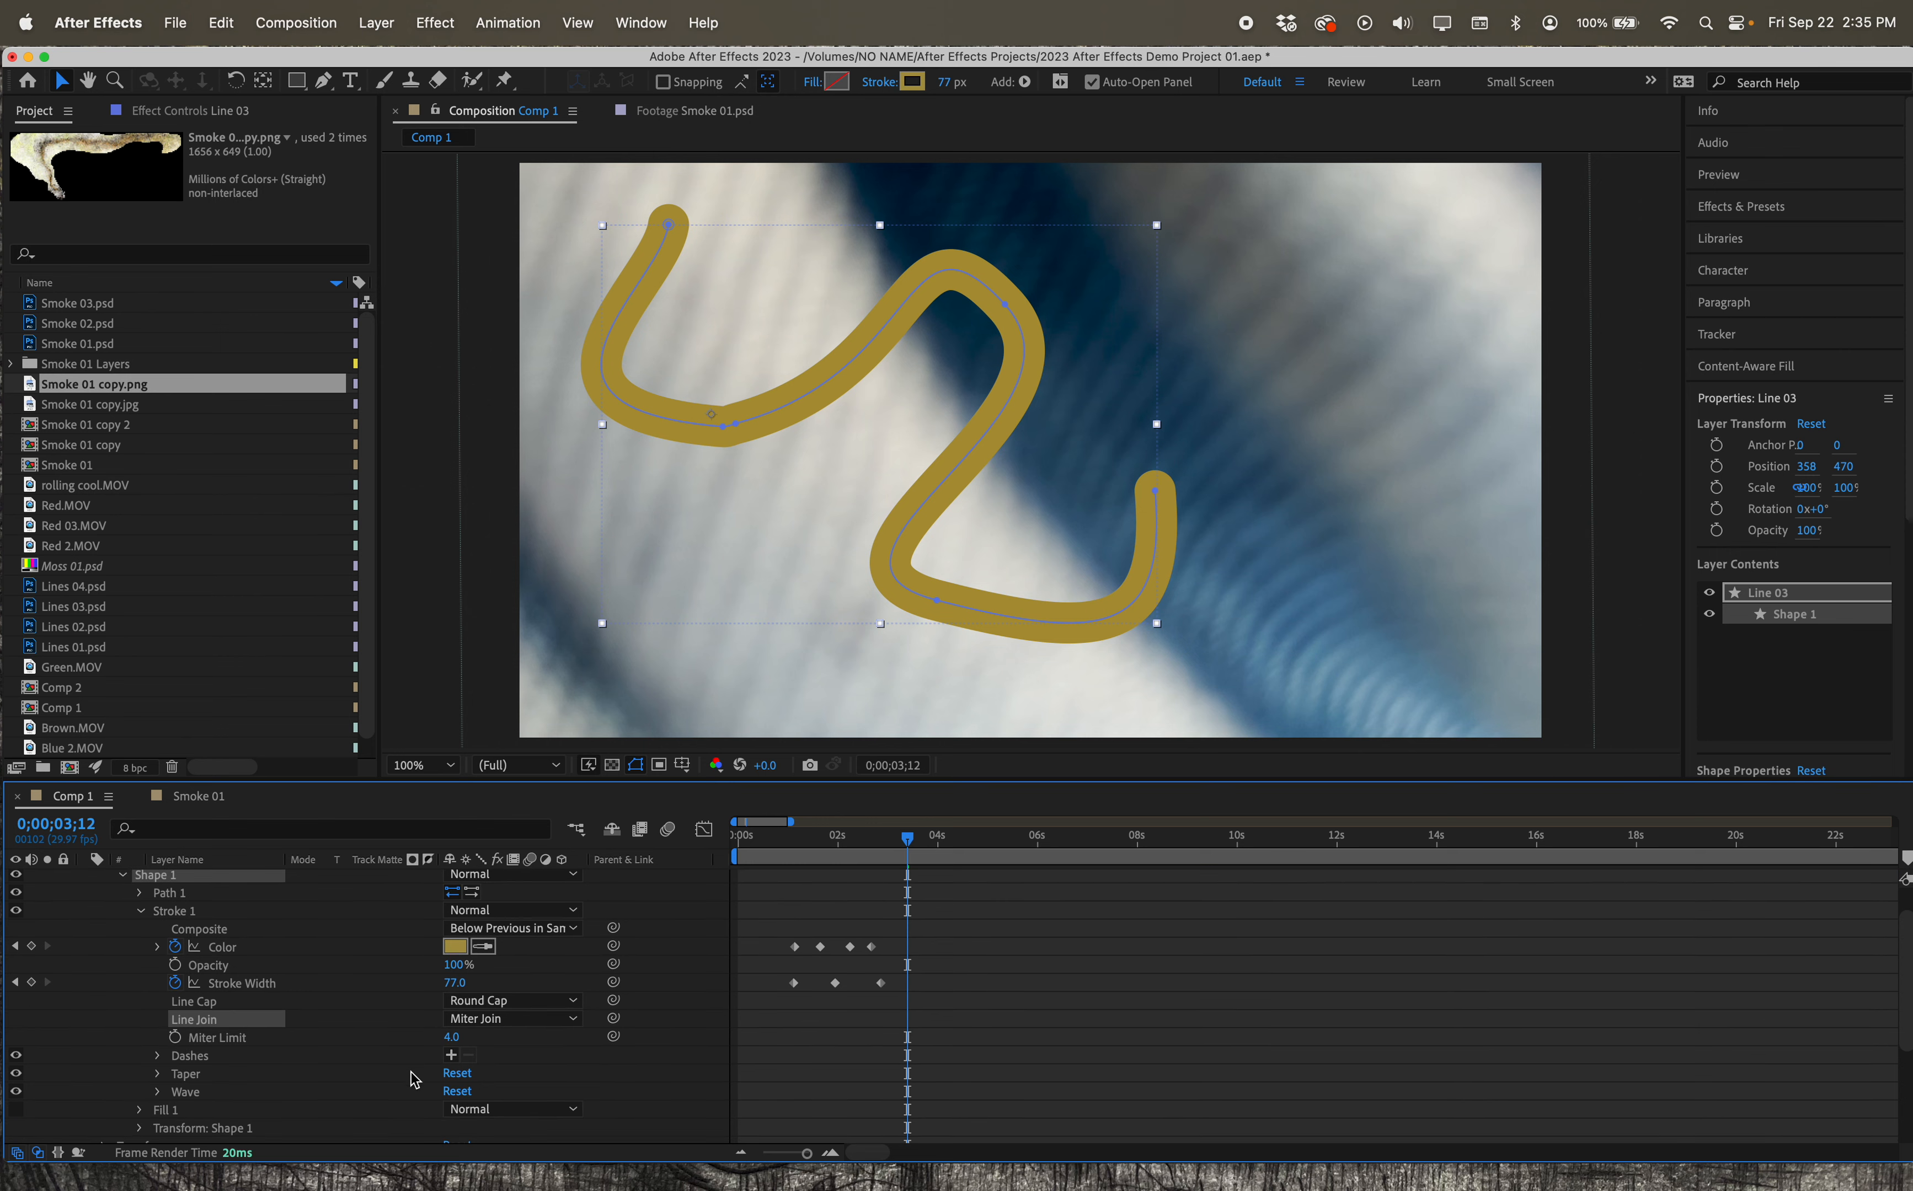
{"action": "scroll", "coordinate": [416, 1080], "scroll_direction": "down", "scroll_amount": 3}
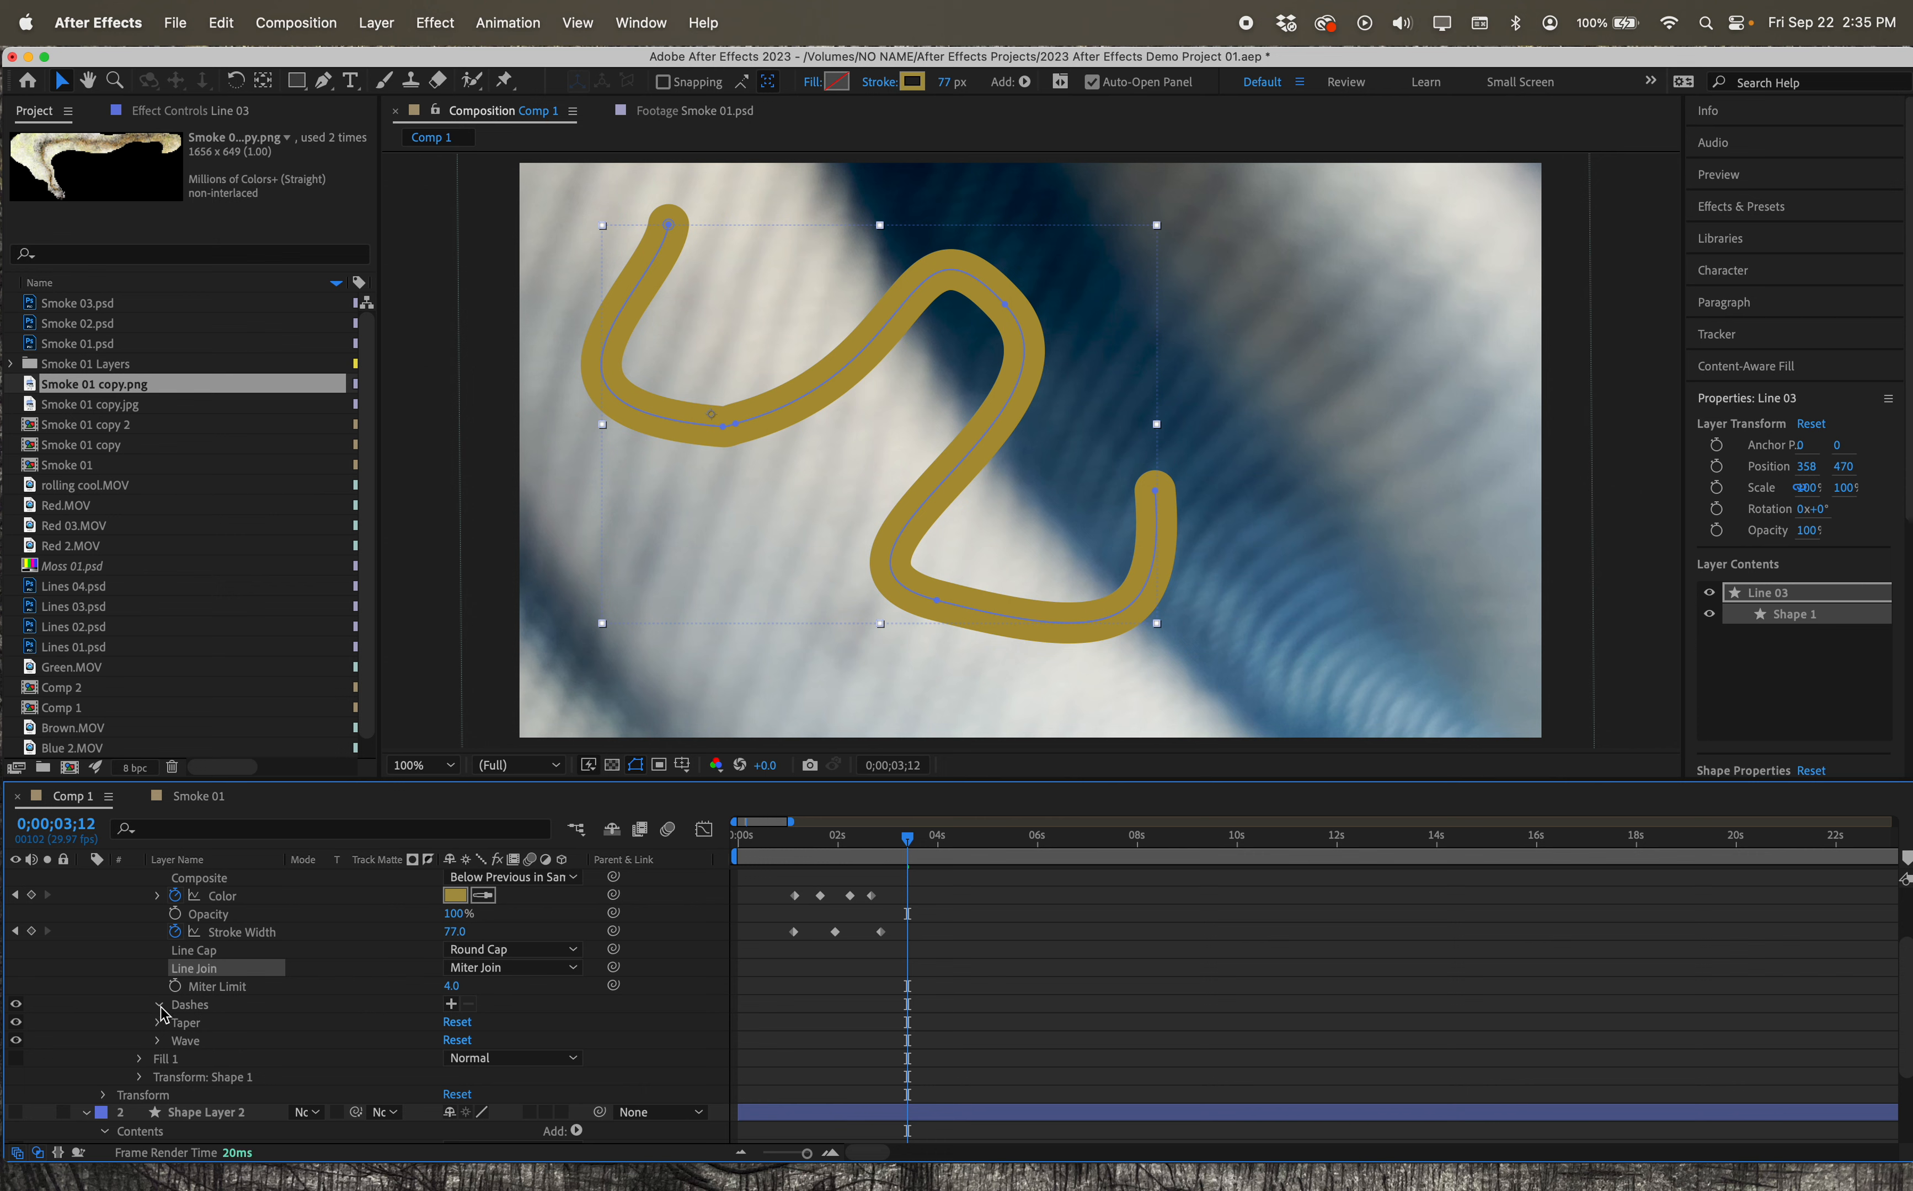
{"action": "left_click", "coordinate": [221, 1010]}
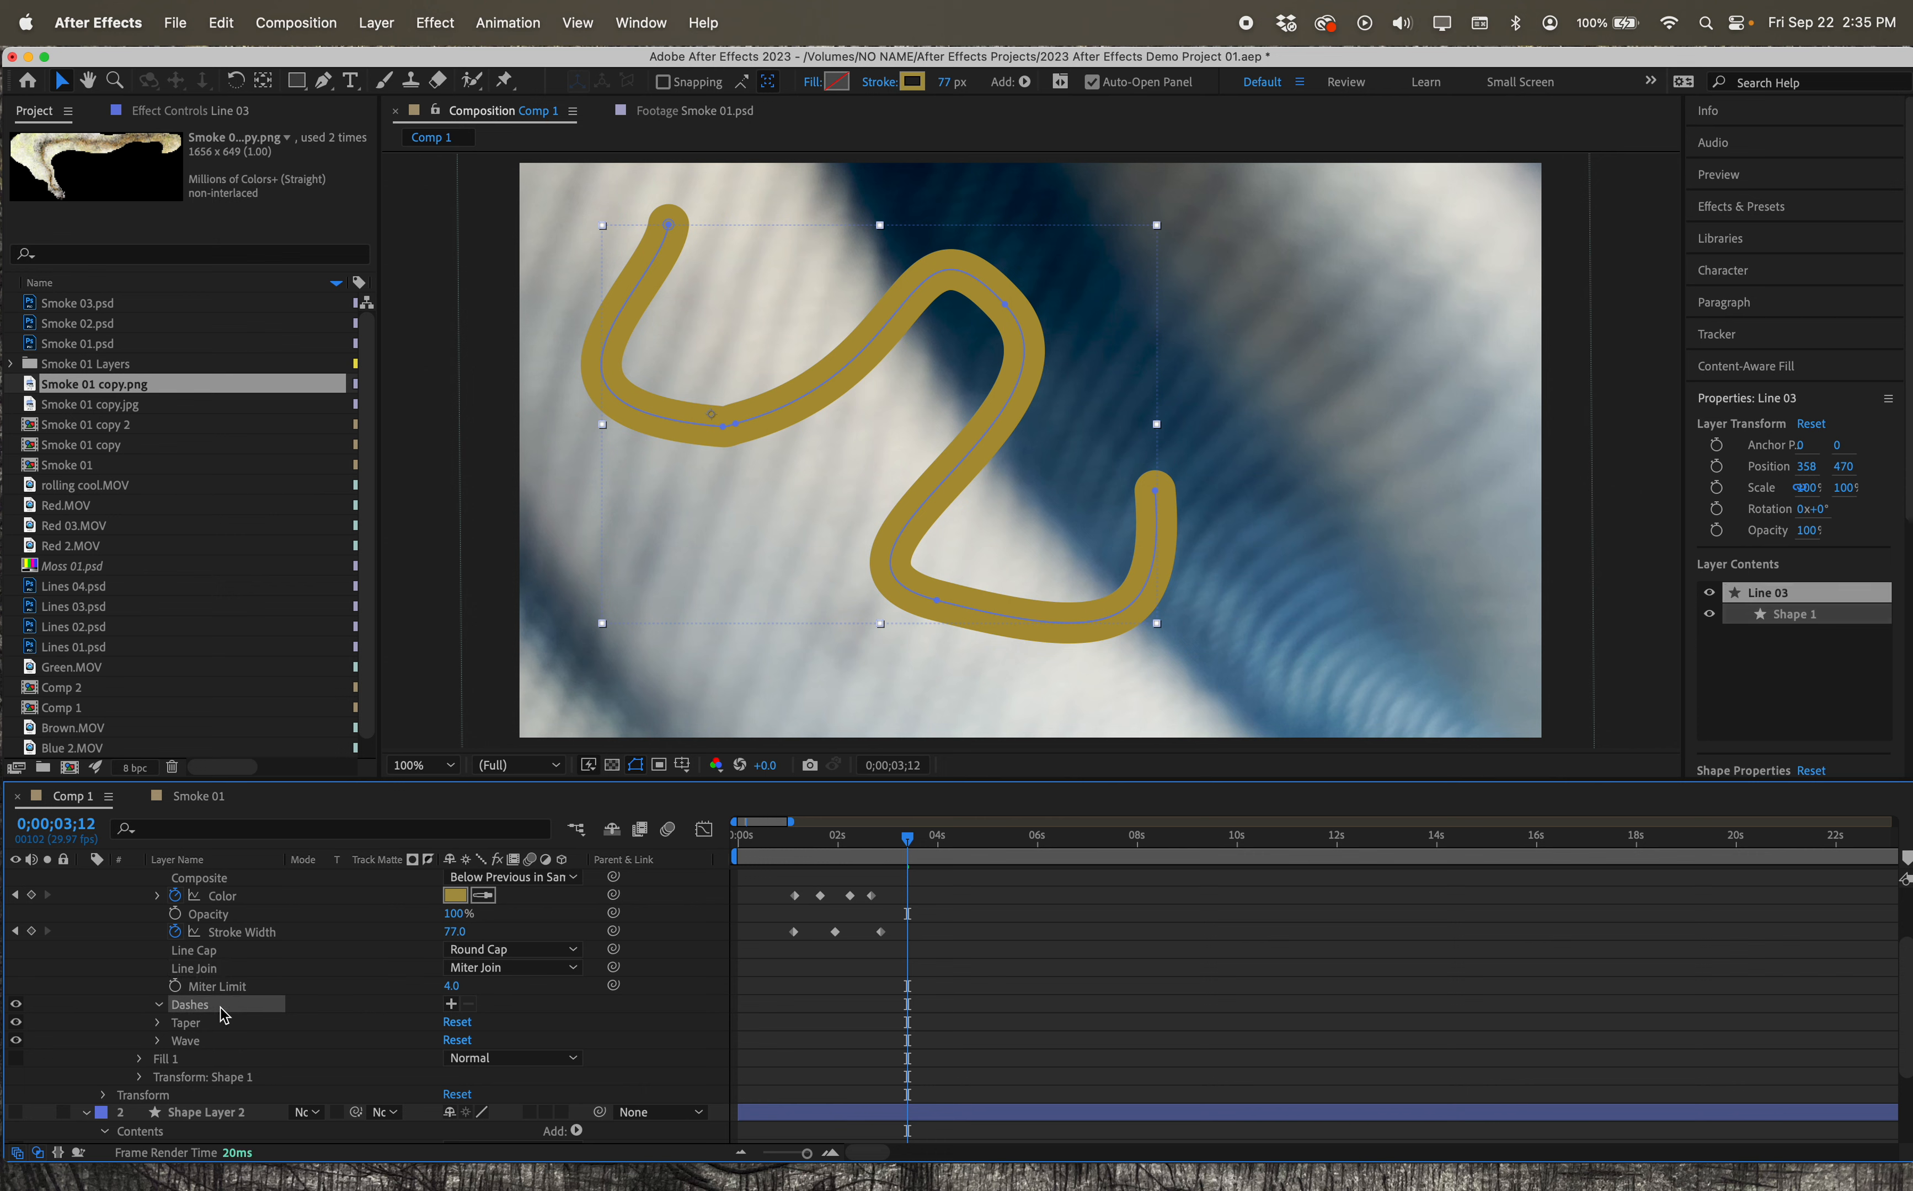
{"action": "left_click", "coordinate": [451, 1004]}
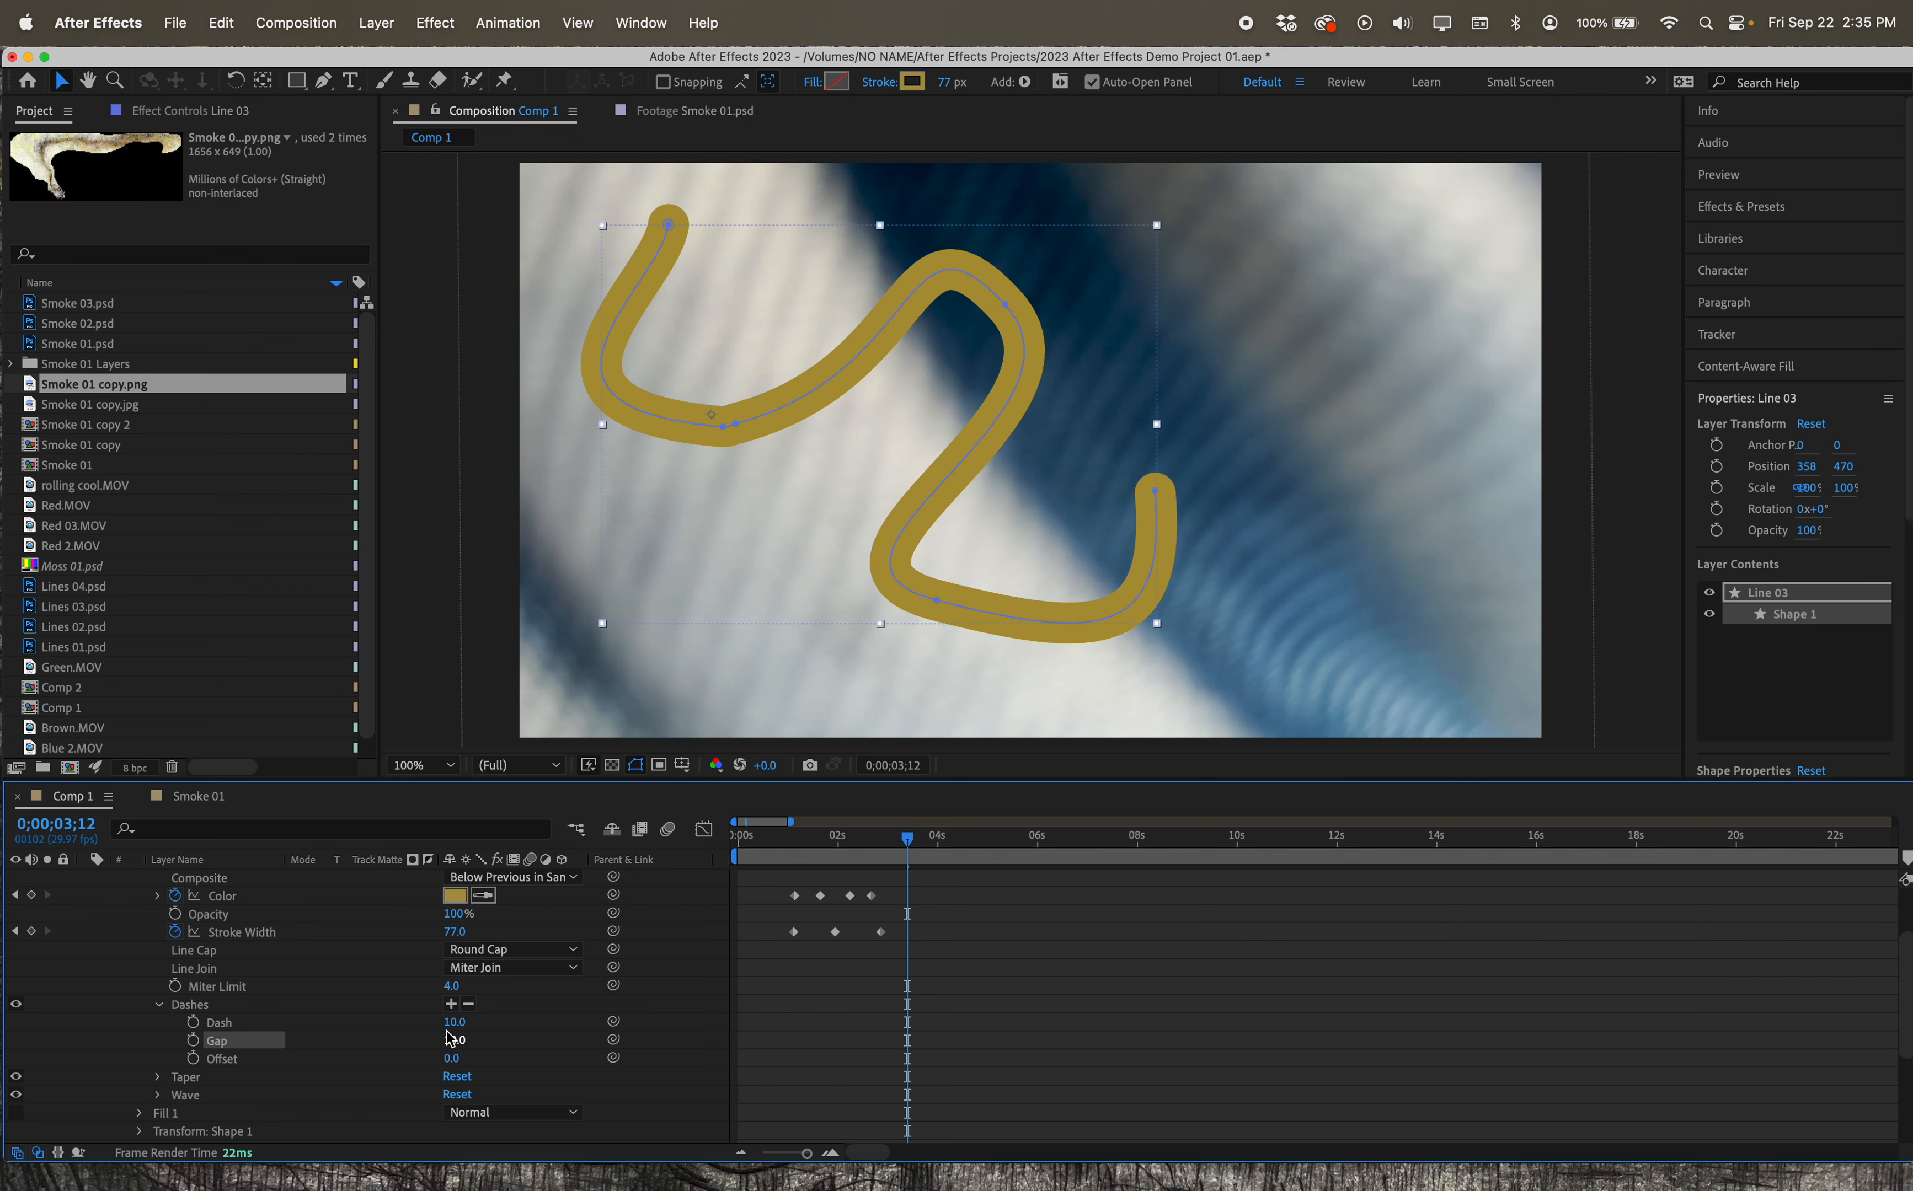
{"action": "left_click", "coordinate": [452, 1006]}
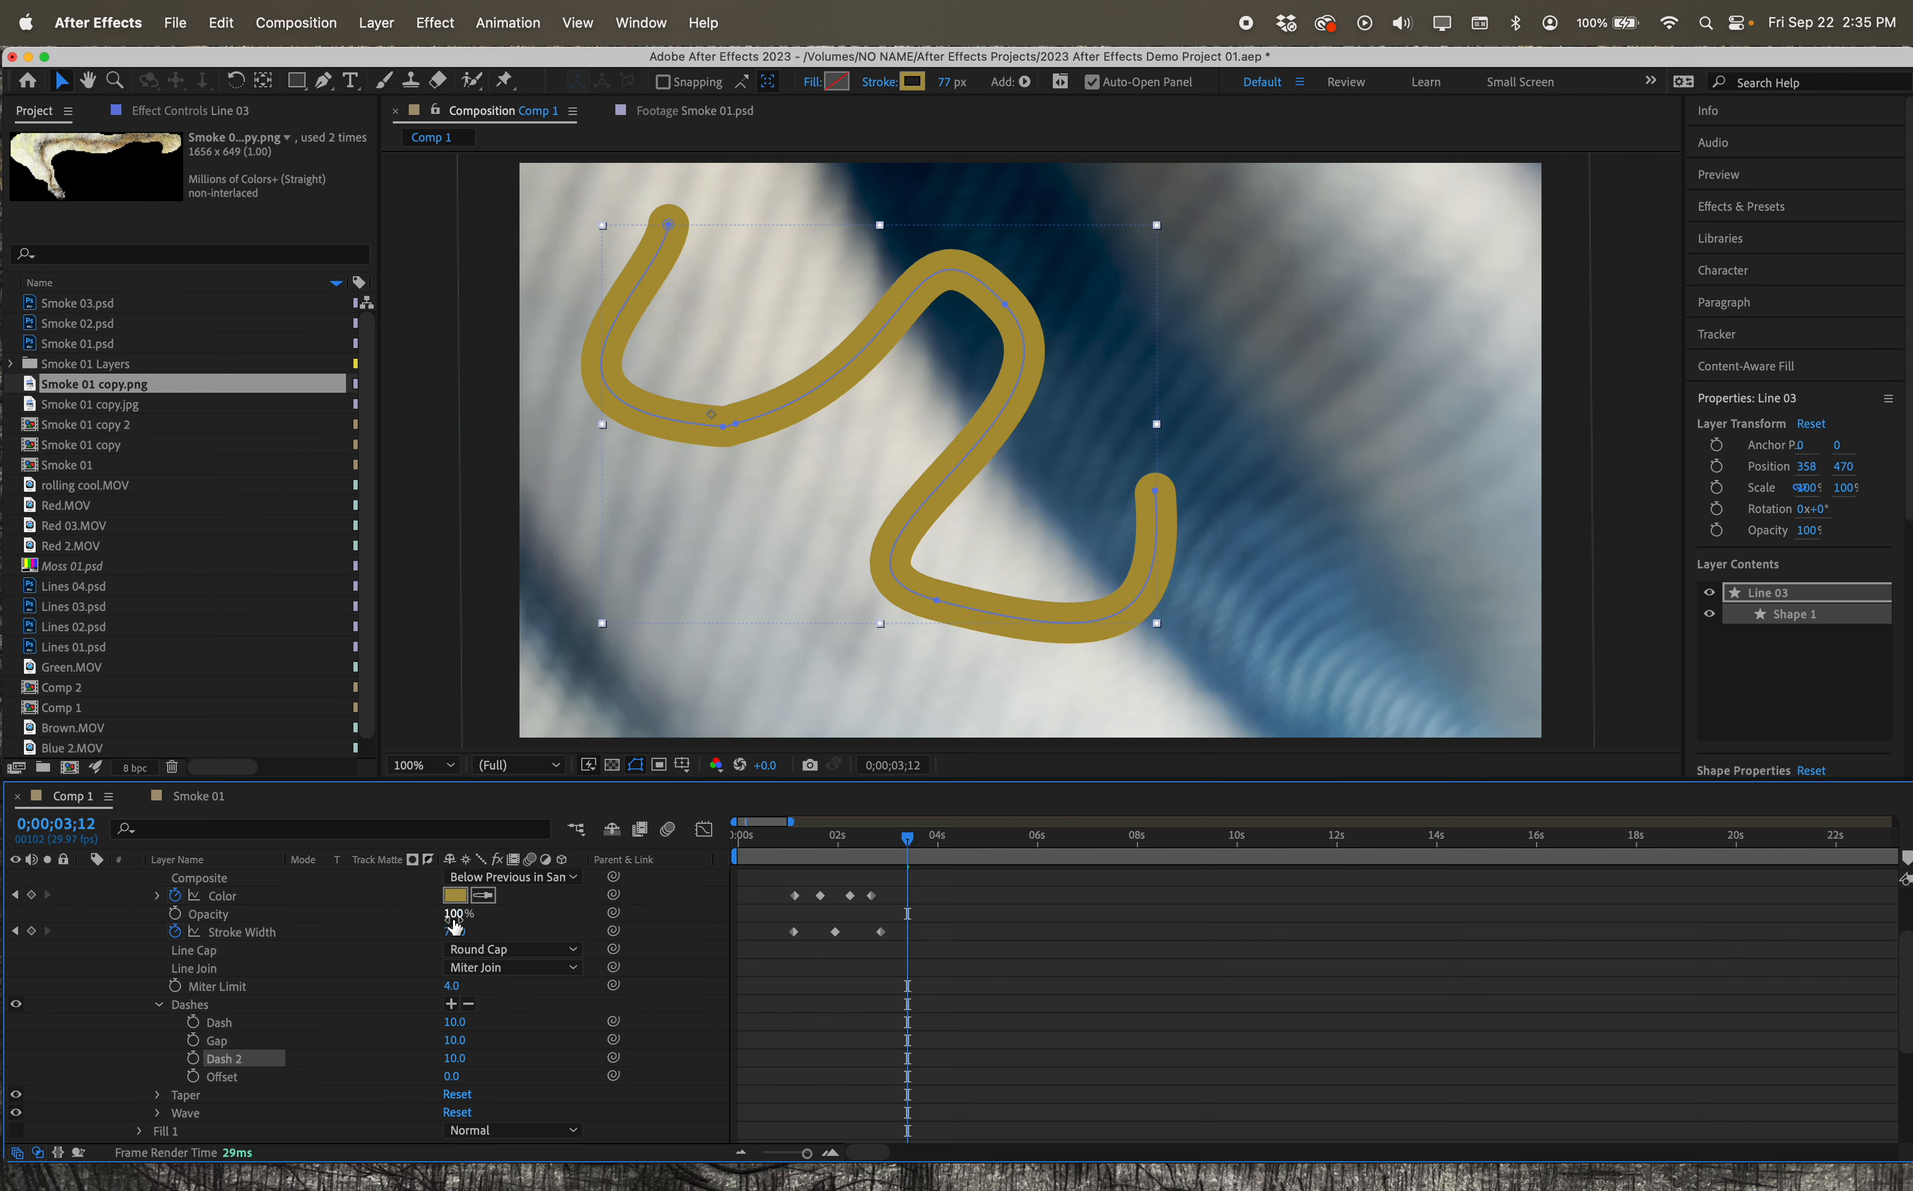
{"action": "mouse_move", "coordinate": [456, 940]}
{"action": "left_mouse_down"}
{"action": "mouse_move", "coordinate": [384, 936]}
{"action": "mouse_move", "coordinate": [401, 933]}
{"action": "left_mouse_up"}
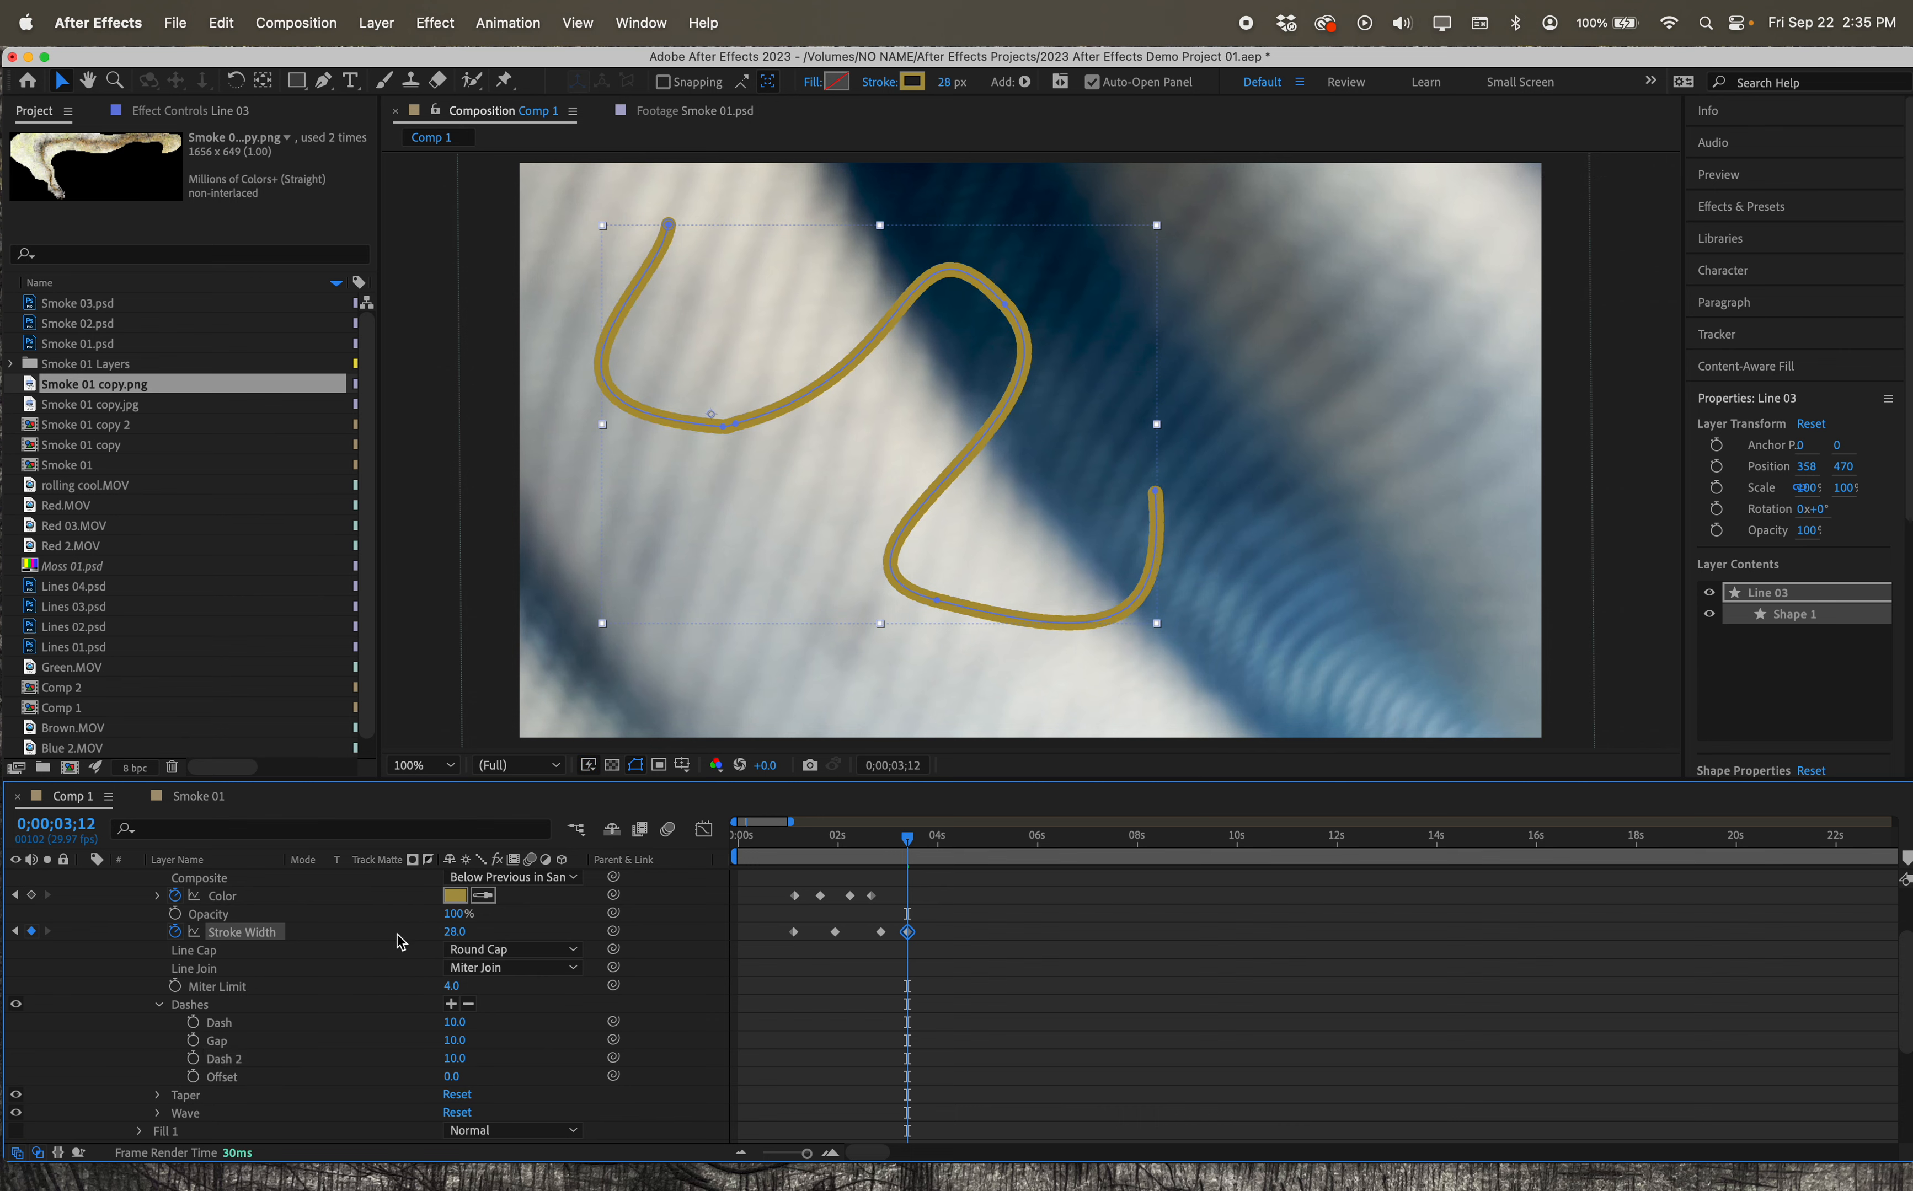
Expand the stroke's Taper and Wave settings, set the wave Phase to 34°, and preview the animation.
{"action": "scroll", "coordinate": [398, 1048], "scroll_direction": "down", "scroll_amount": 1}
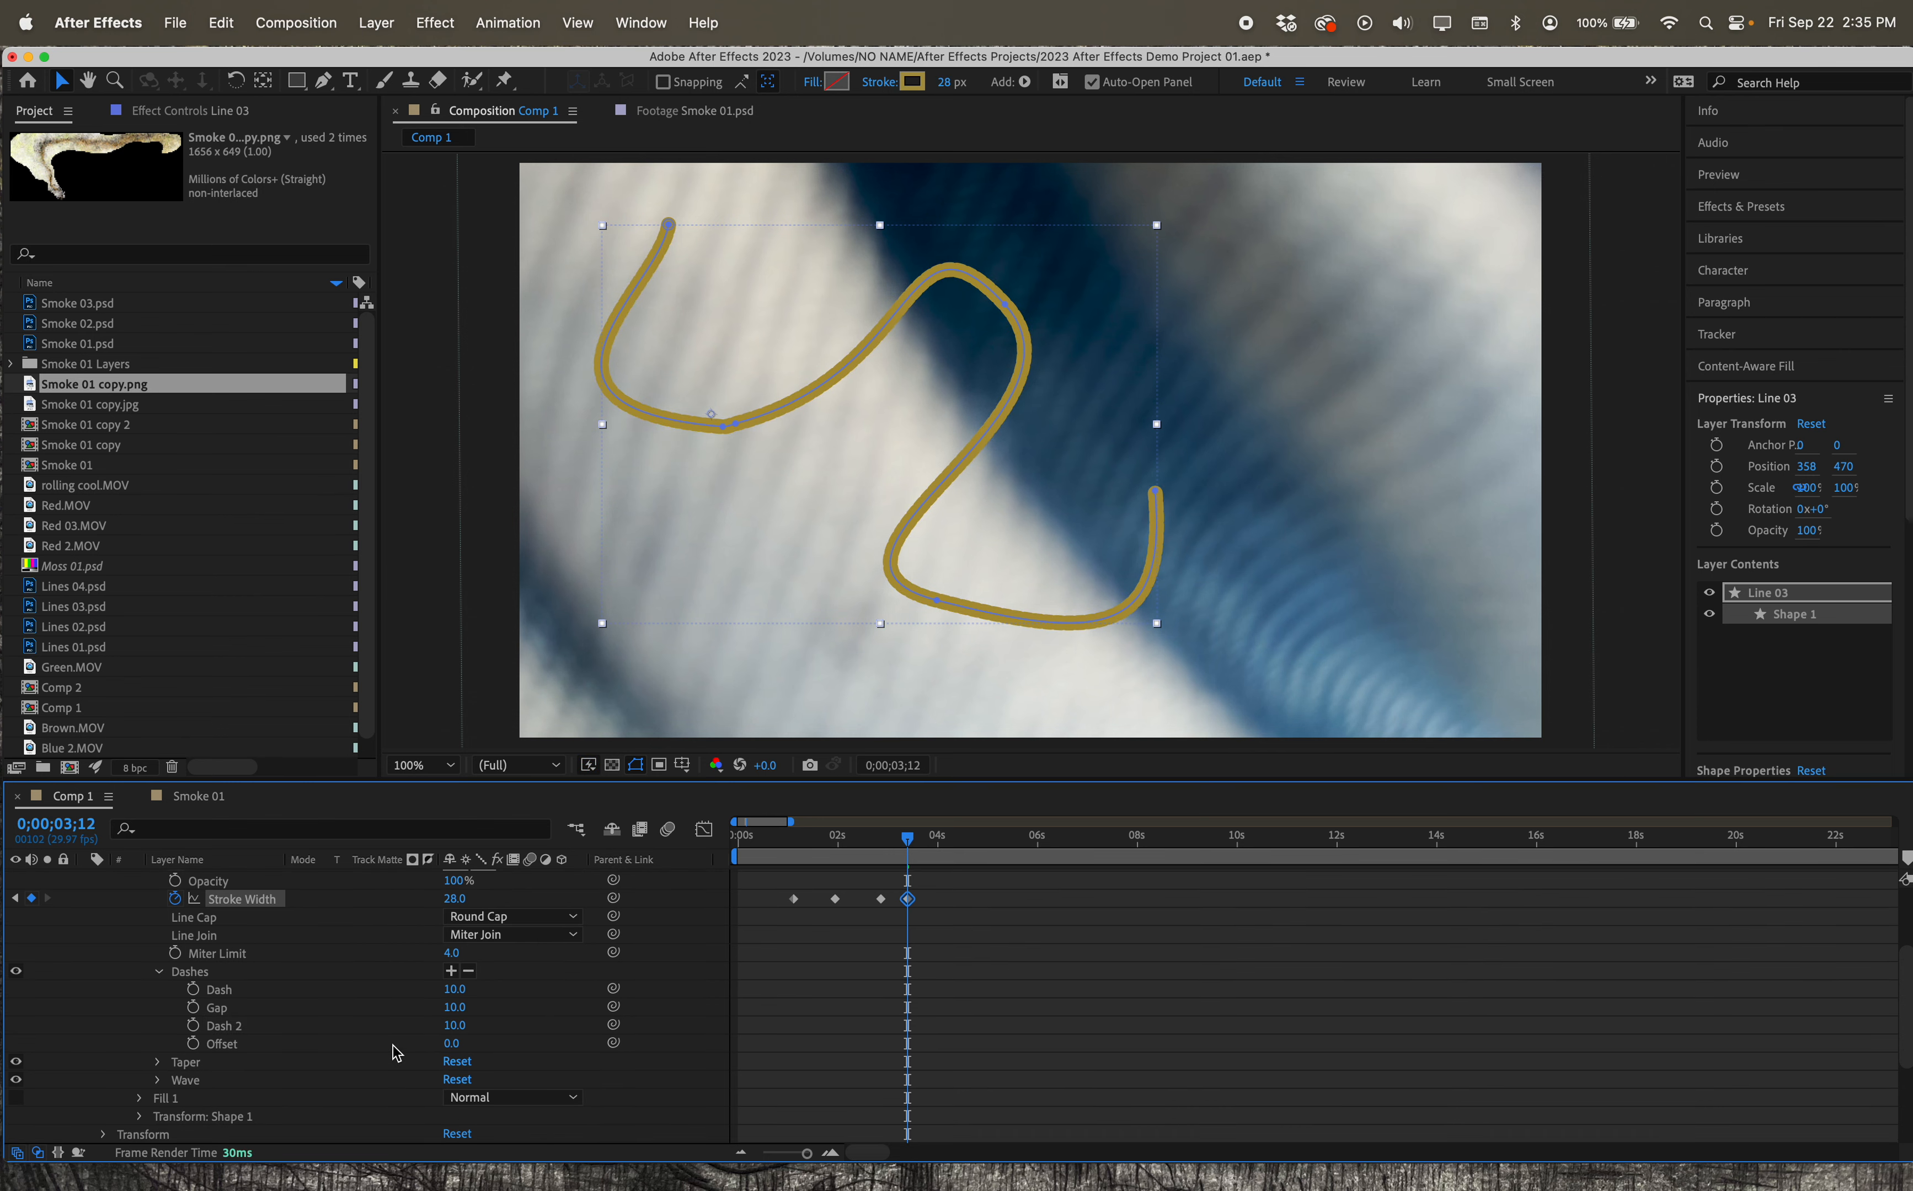
{"action": "scroll", "coordinate": [276, 1011], "scroll_direction": "down", "scroll_amount": 1}
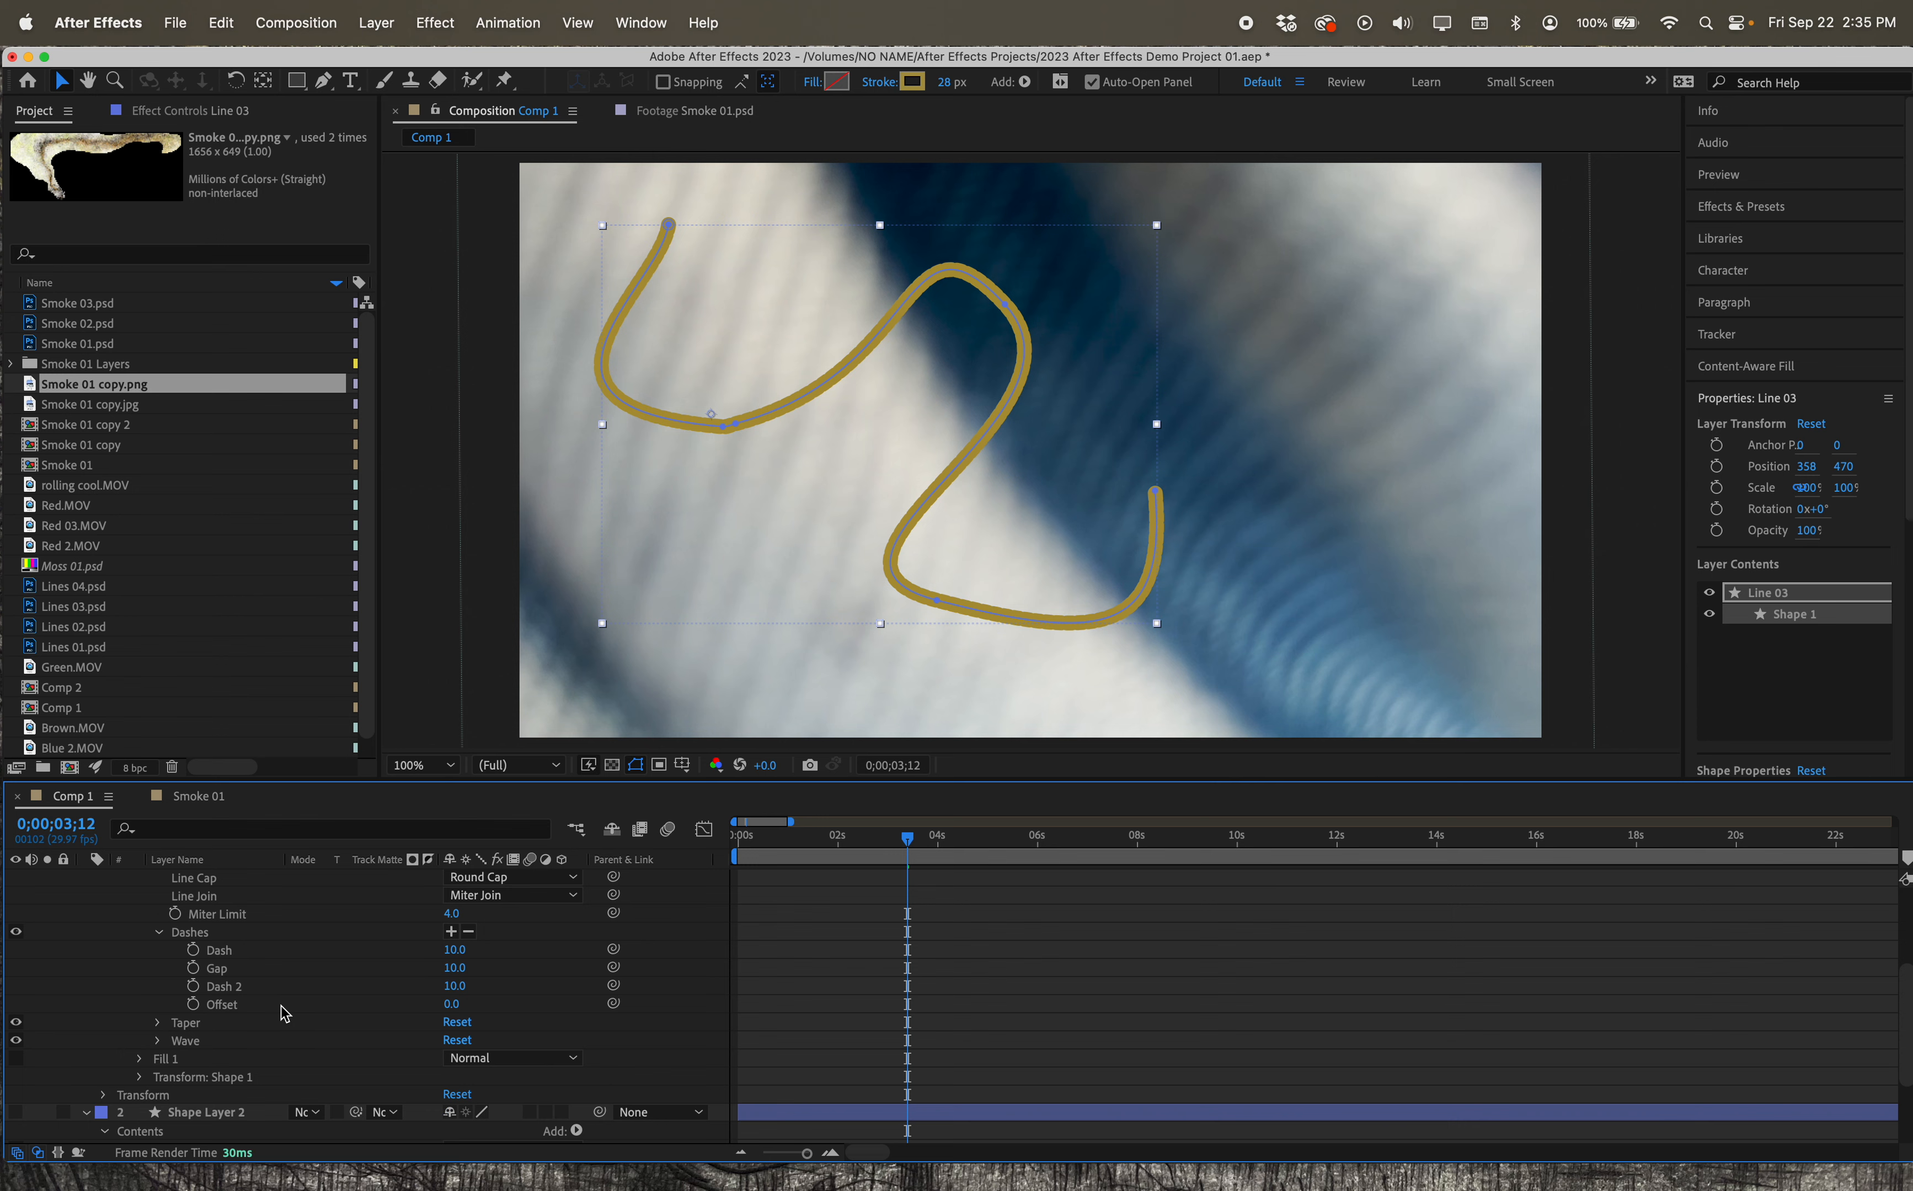
{"action": "left_click", "coordinate": [158, 1023]}
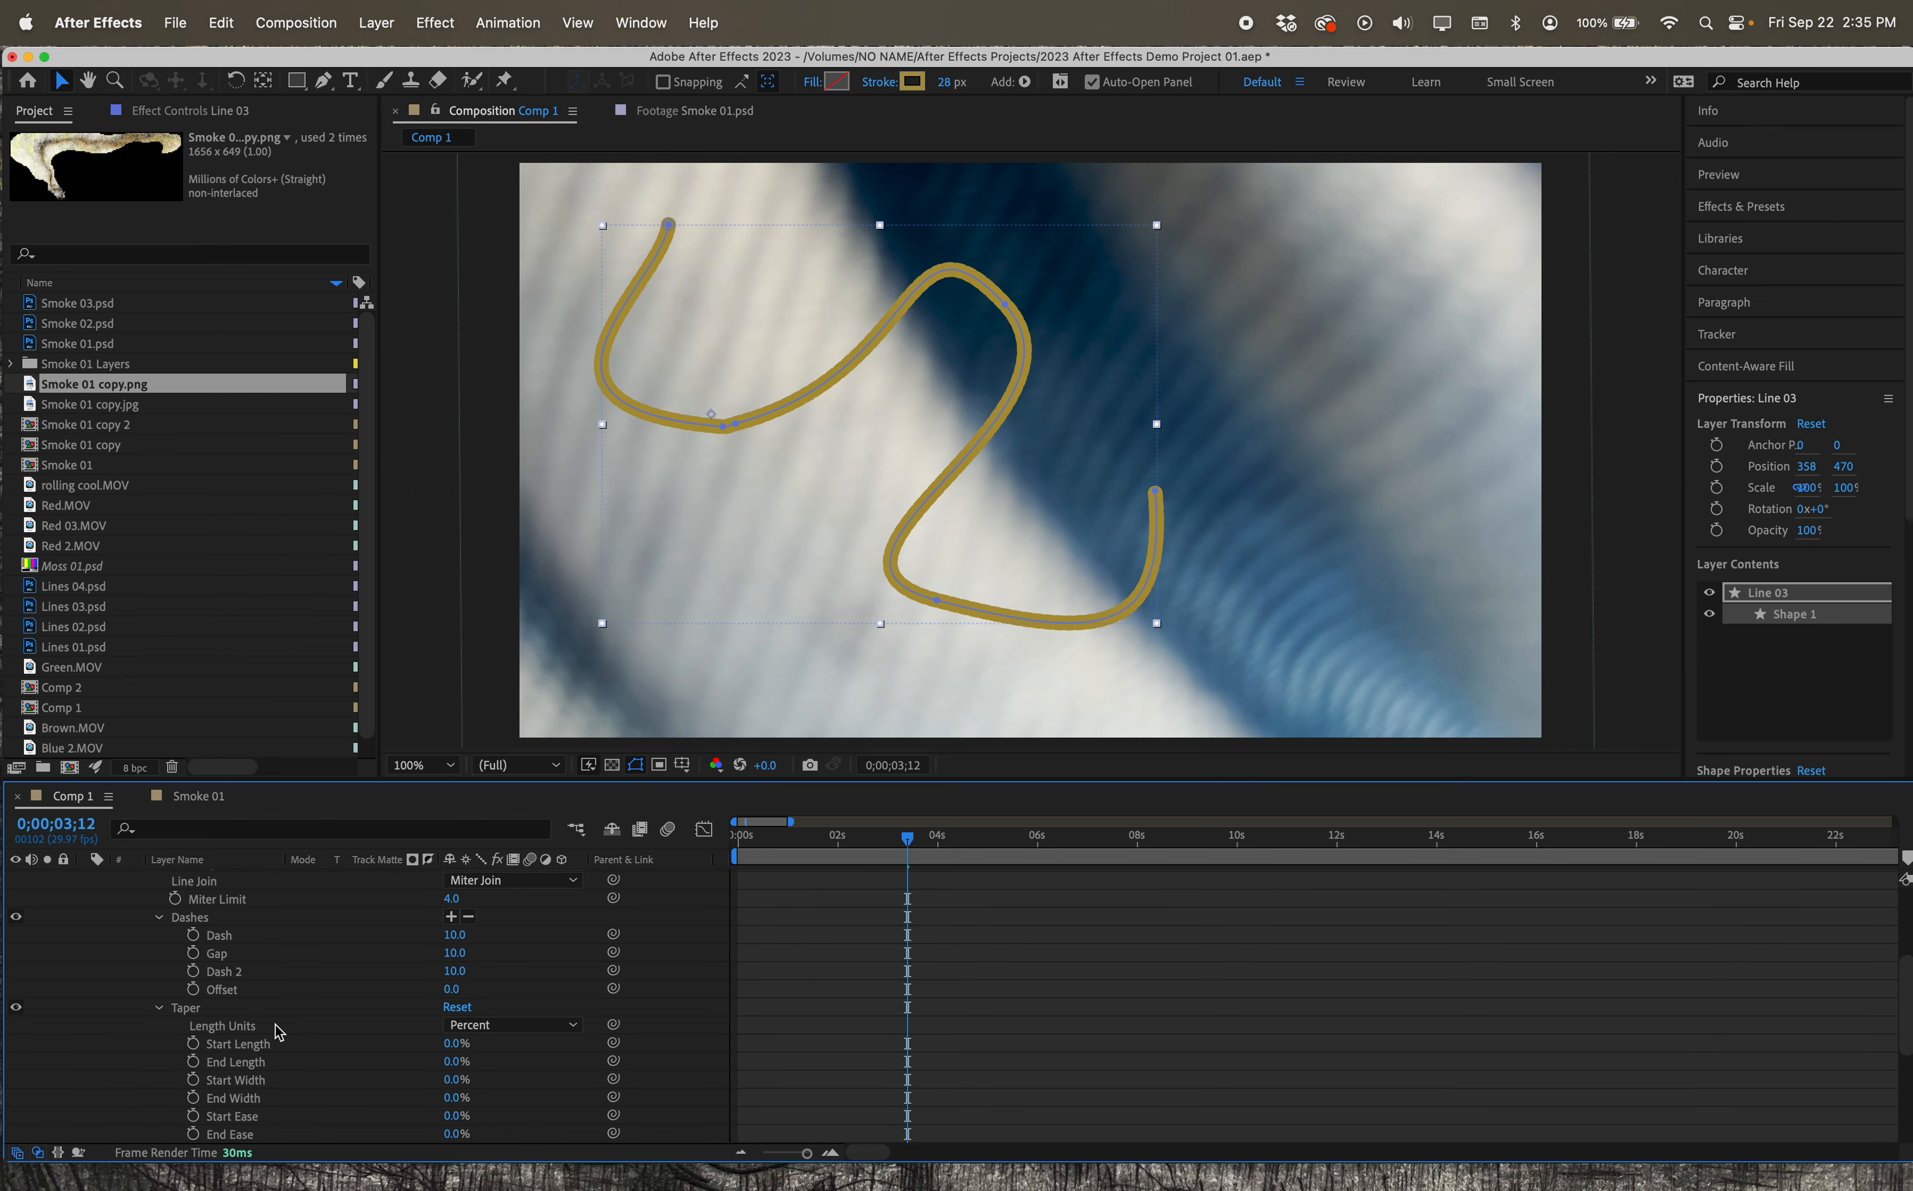
{"action": "scroll", "coordinate": [278, 1033], "scroll_direction": "down", "scroll_amount": 1}
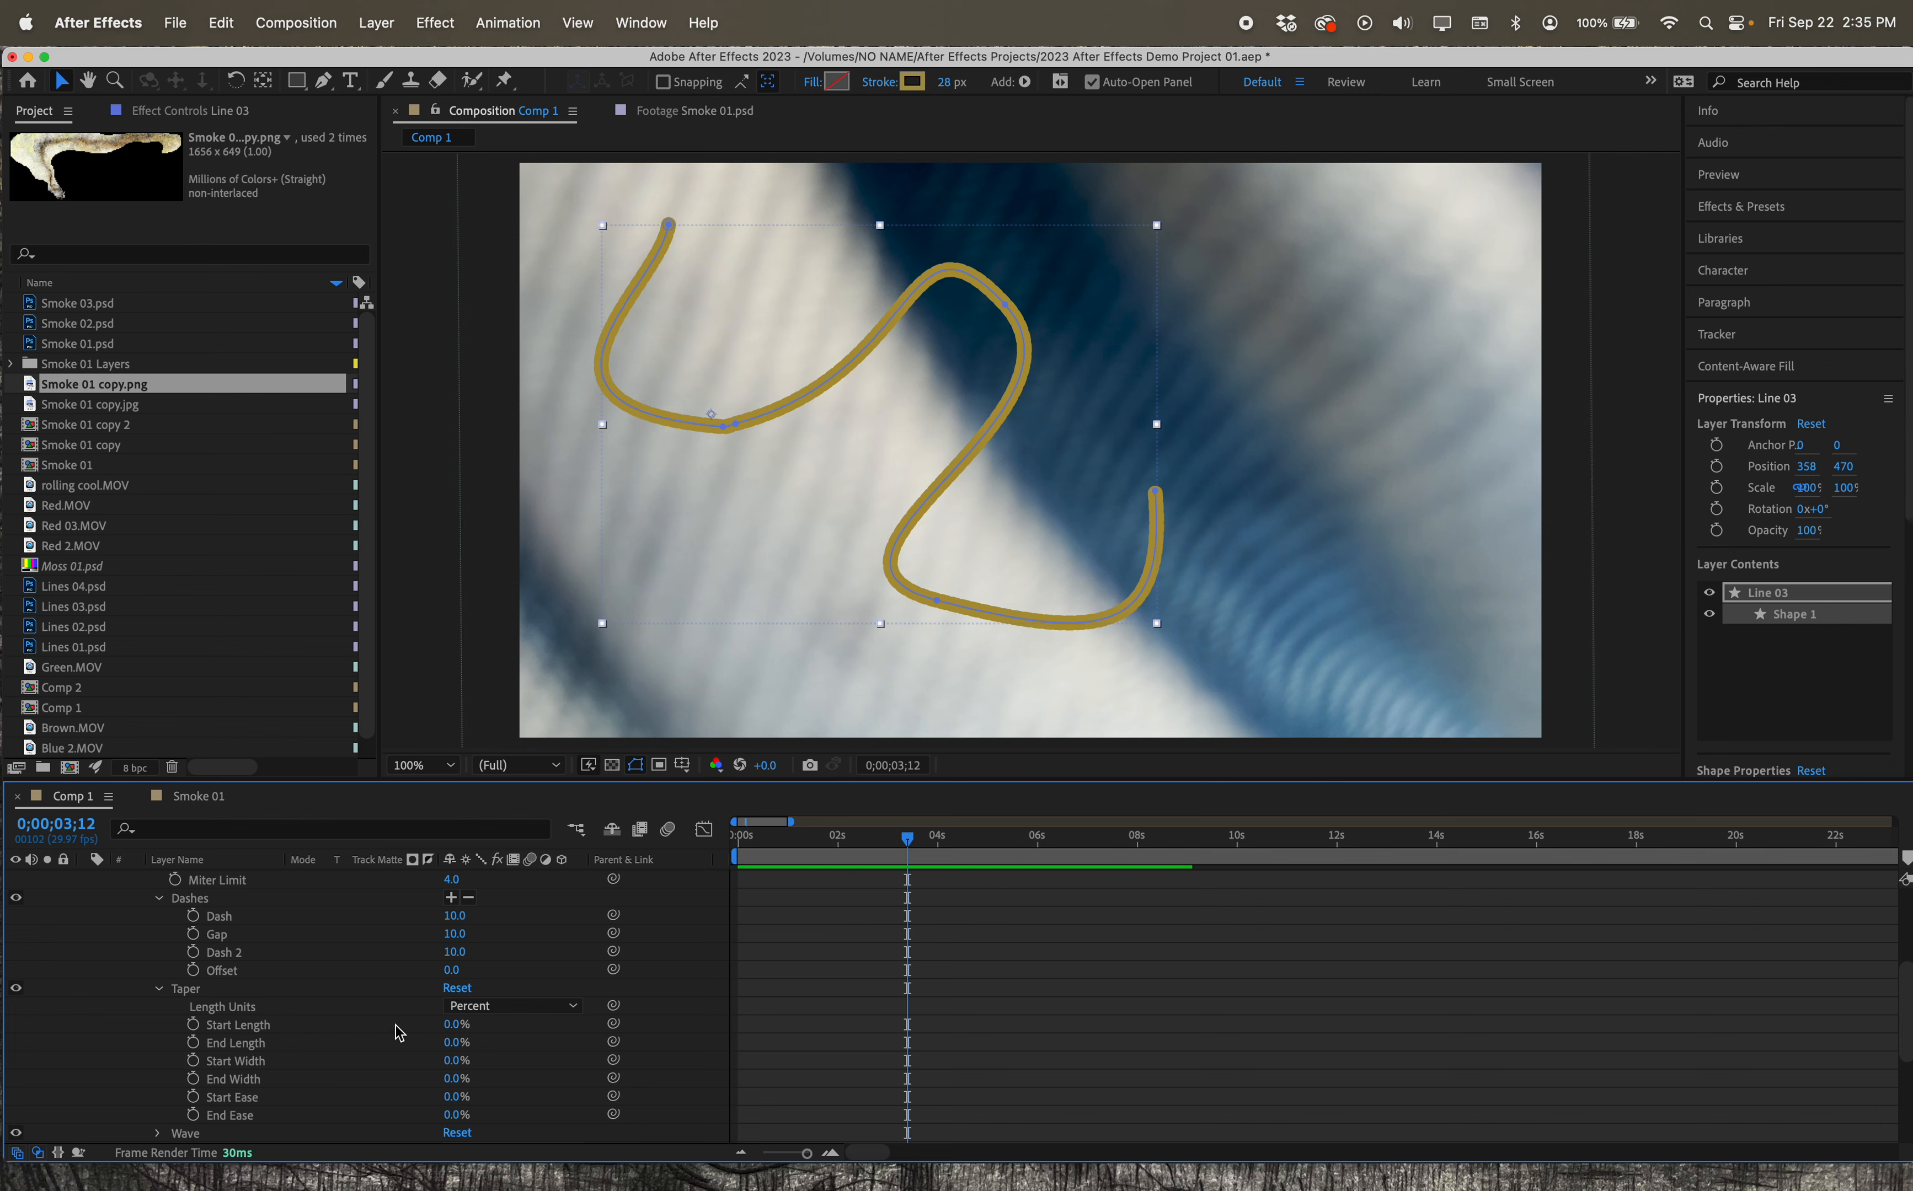
{"action": "scroll", "coordinate": [226, 1039], "scroll_direction": "down", "scroll_amount": 5}
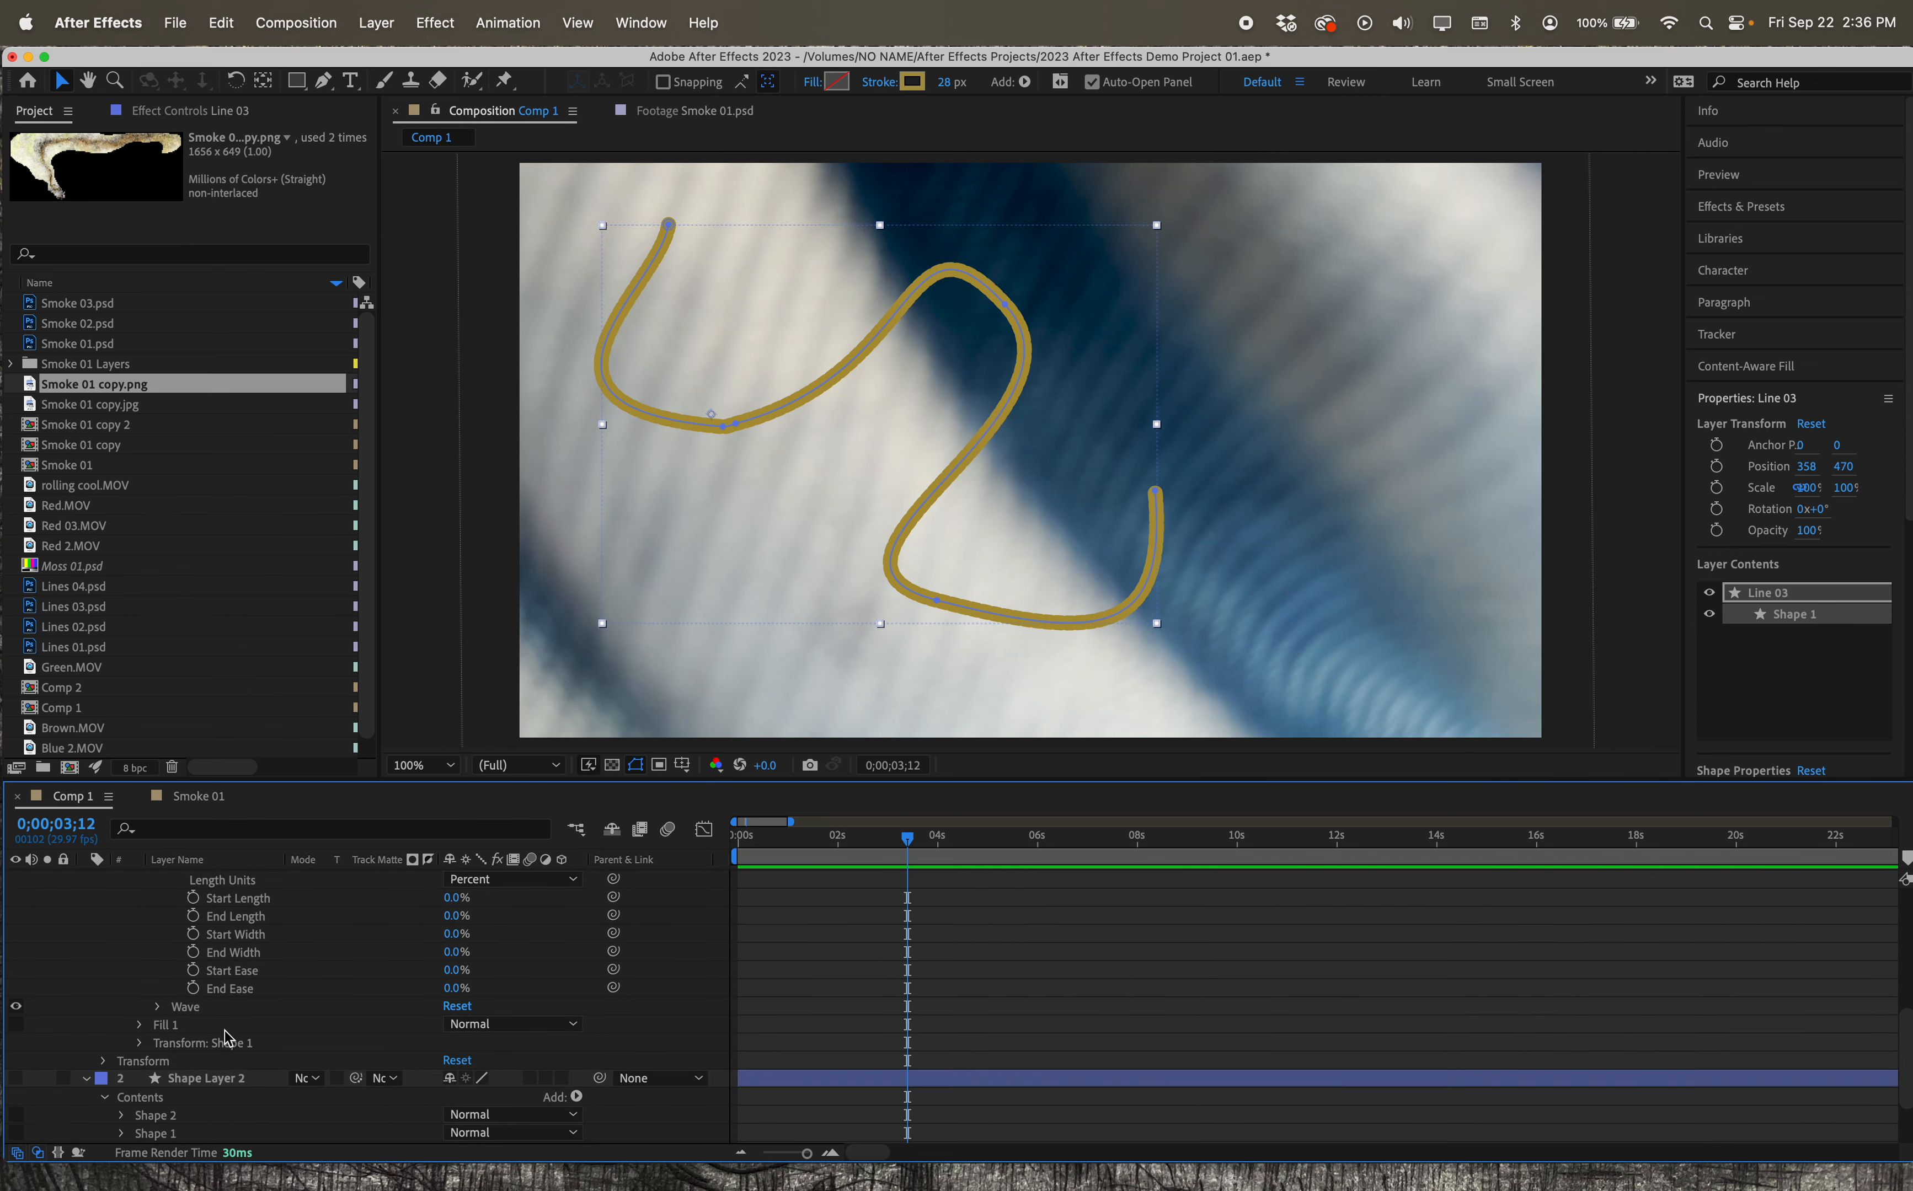
{"action": "left_click", "coordinate": [157, 1007]}
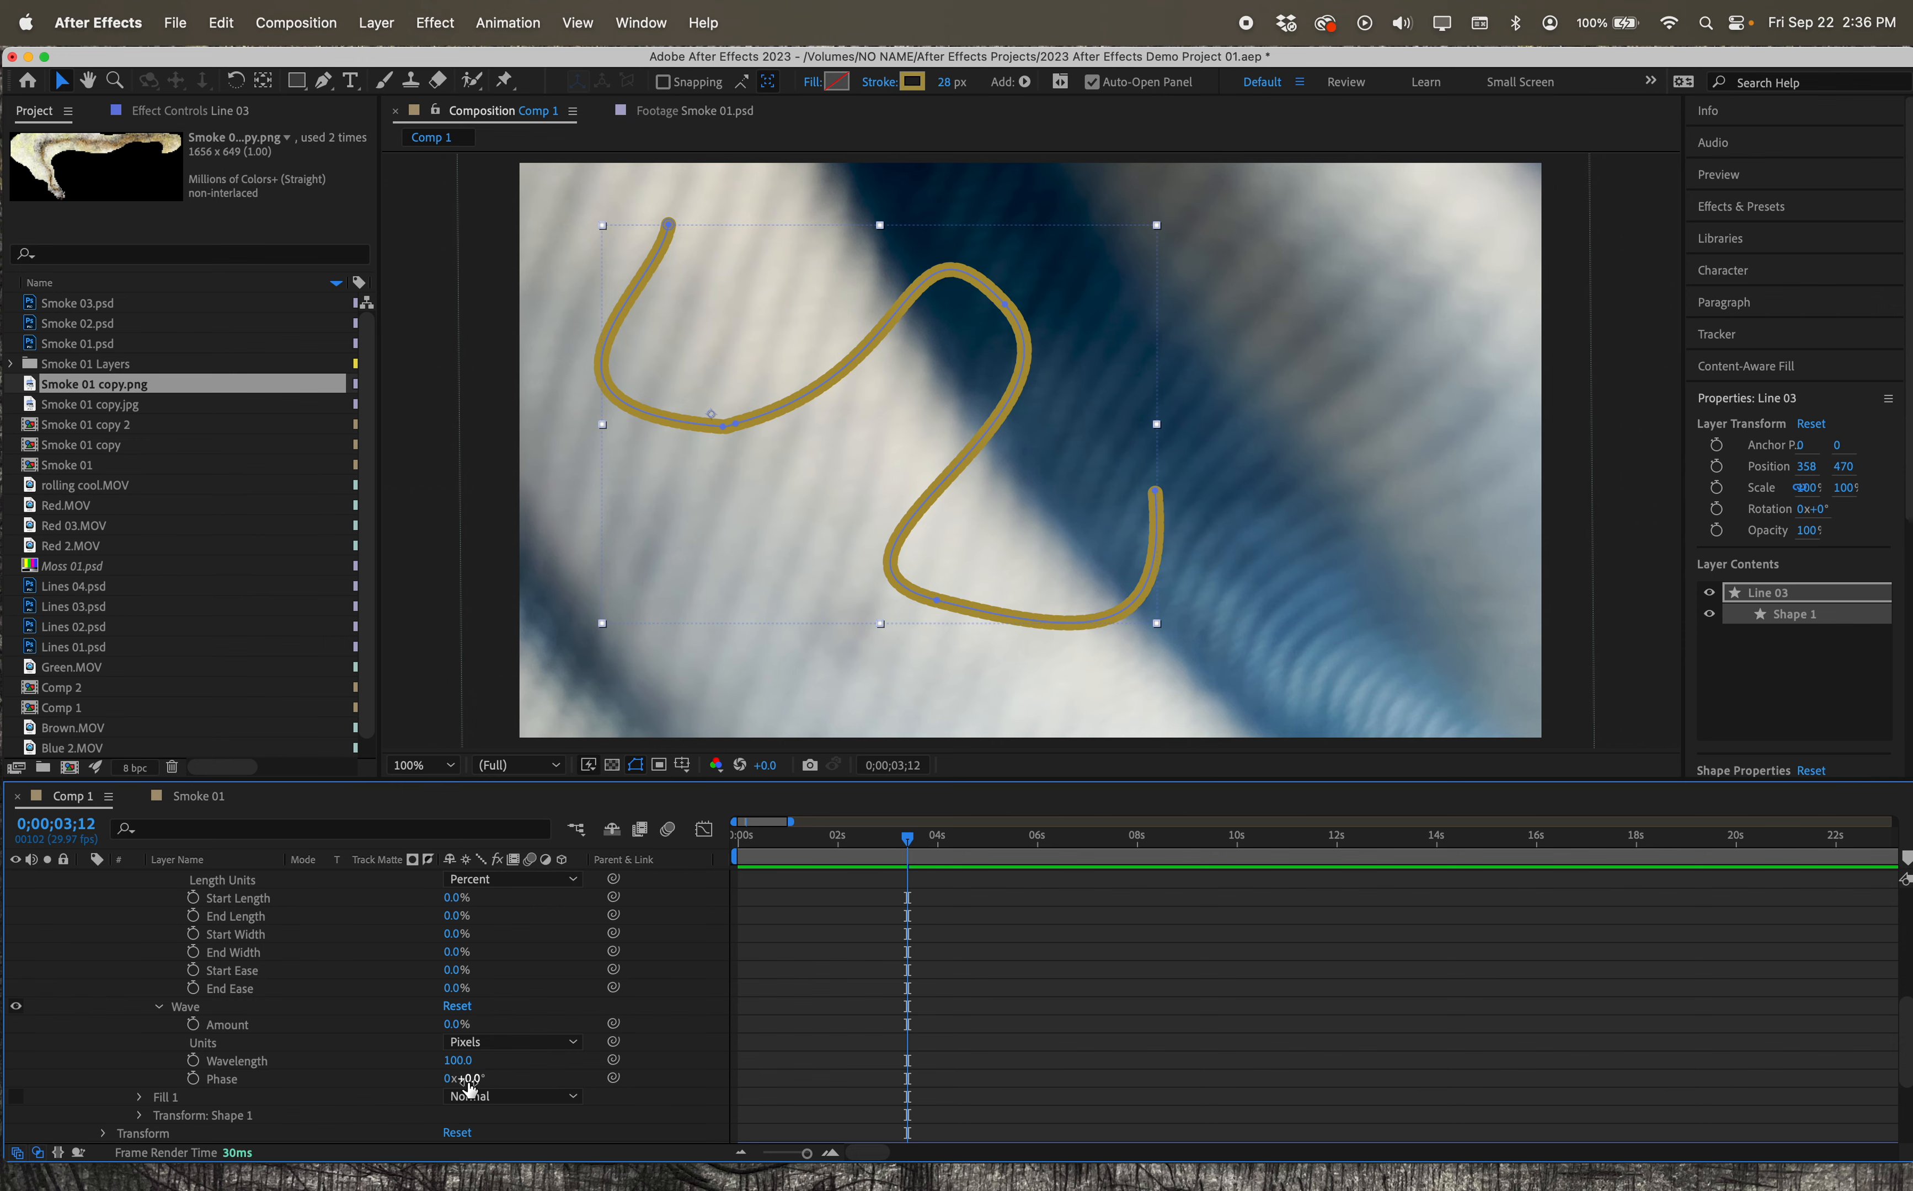
{"action": "left_click_drag", "start_coordinate": [468, 1087], "coordinate": [503, 1080]}
{"action": "key", "text": "space"}
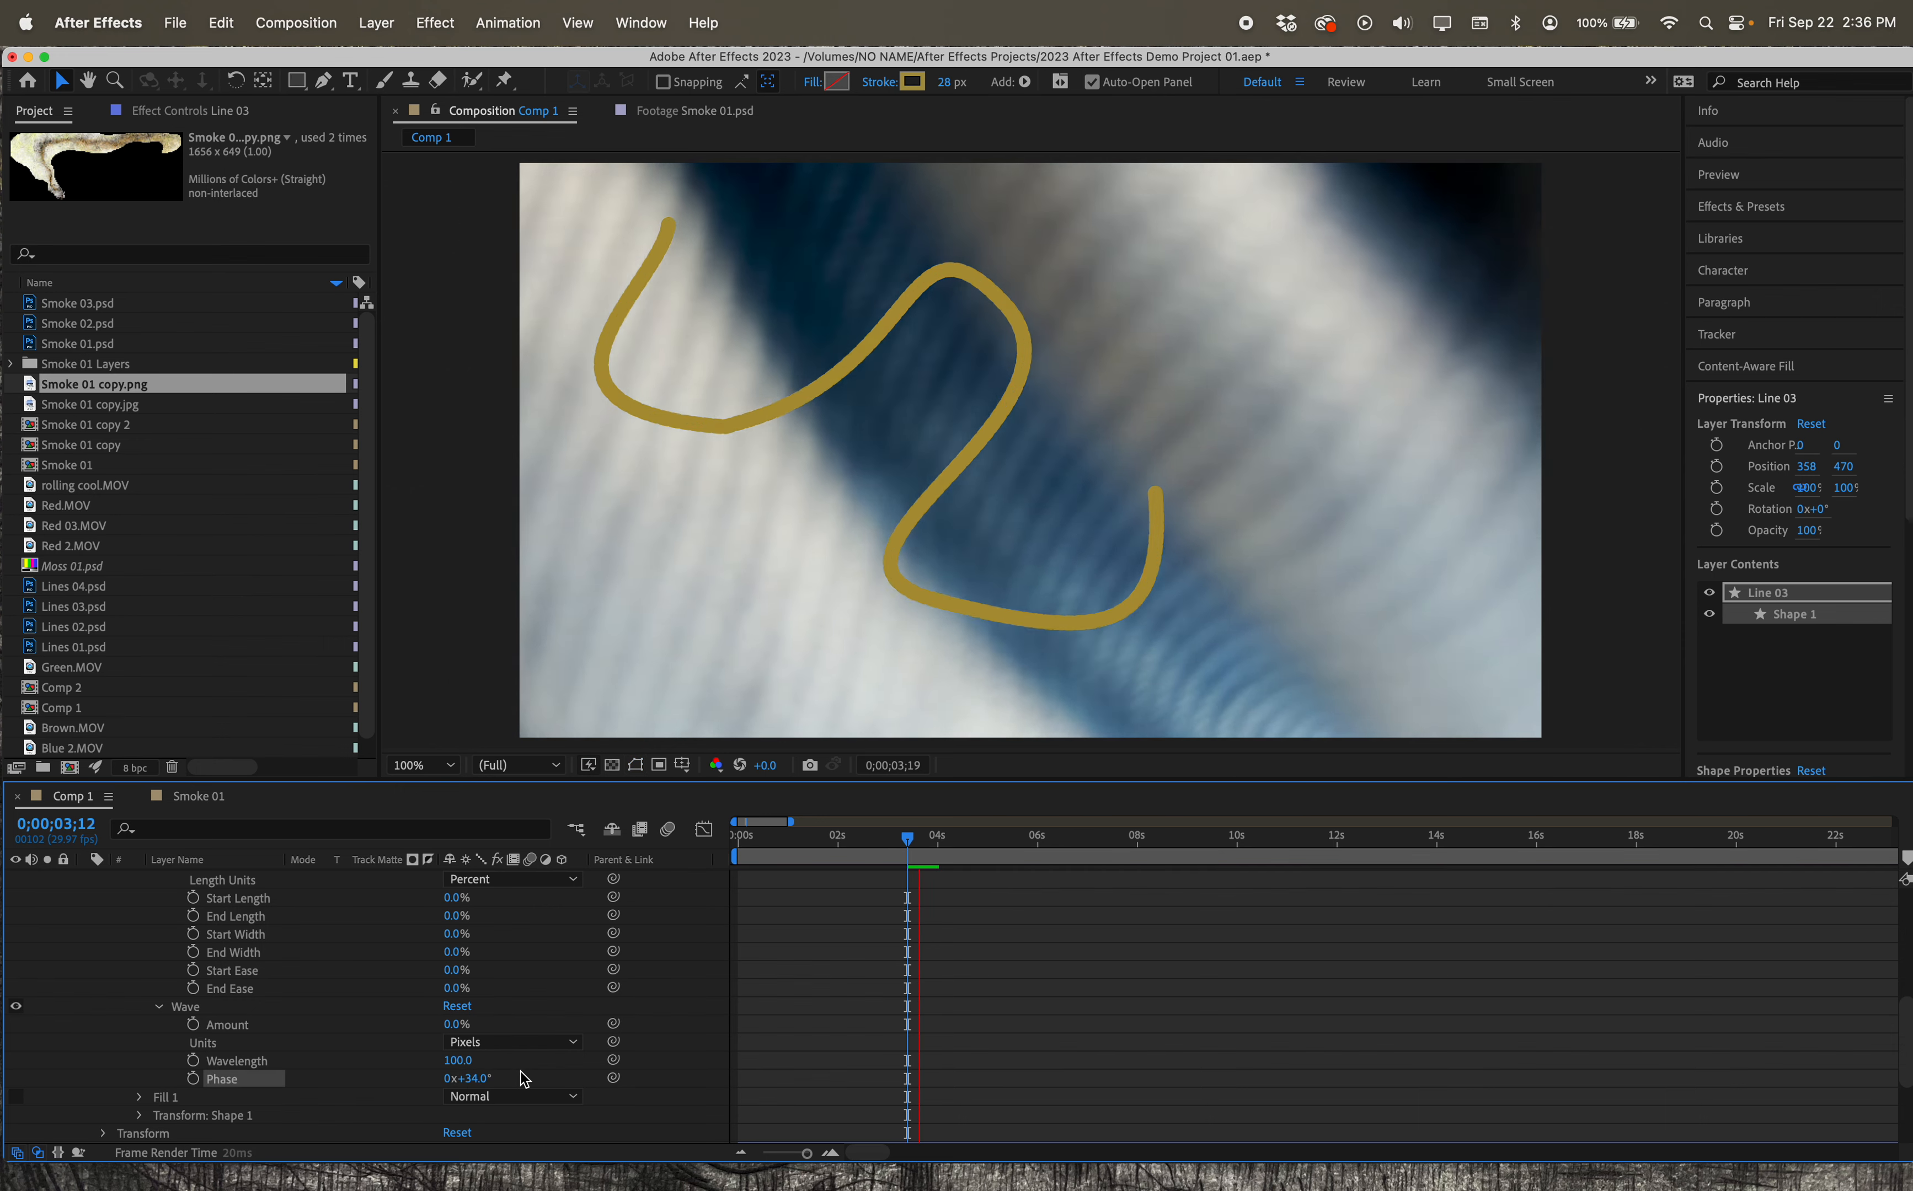
{"action": "key", "text": "space"}
Expand the stroke's Color property to show its gradient and add a medium blue Color keyframe at 0;00;03;04.
{"action": "left_click_drag", "start_coordinate": [948, 849], "coordinate": [853, 845]}
{"action": "scroll", "coordinate": [304, 1007], "scroll_direction": "down", "scroll_amount": 2}
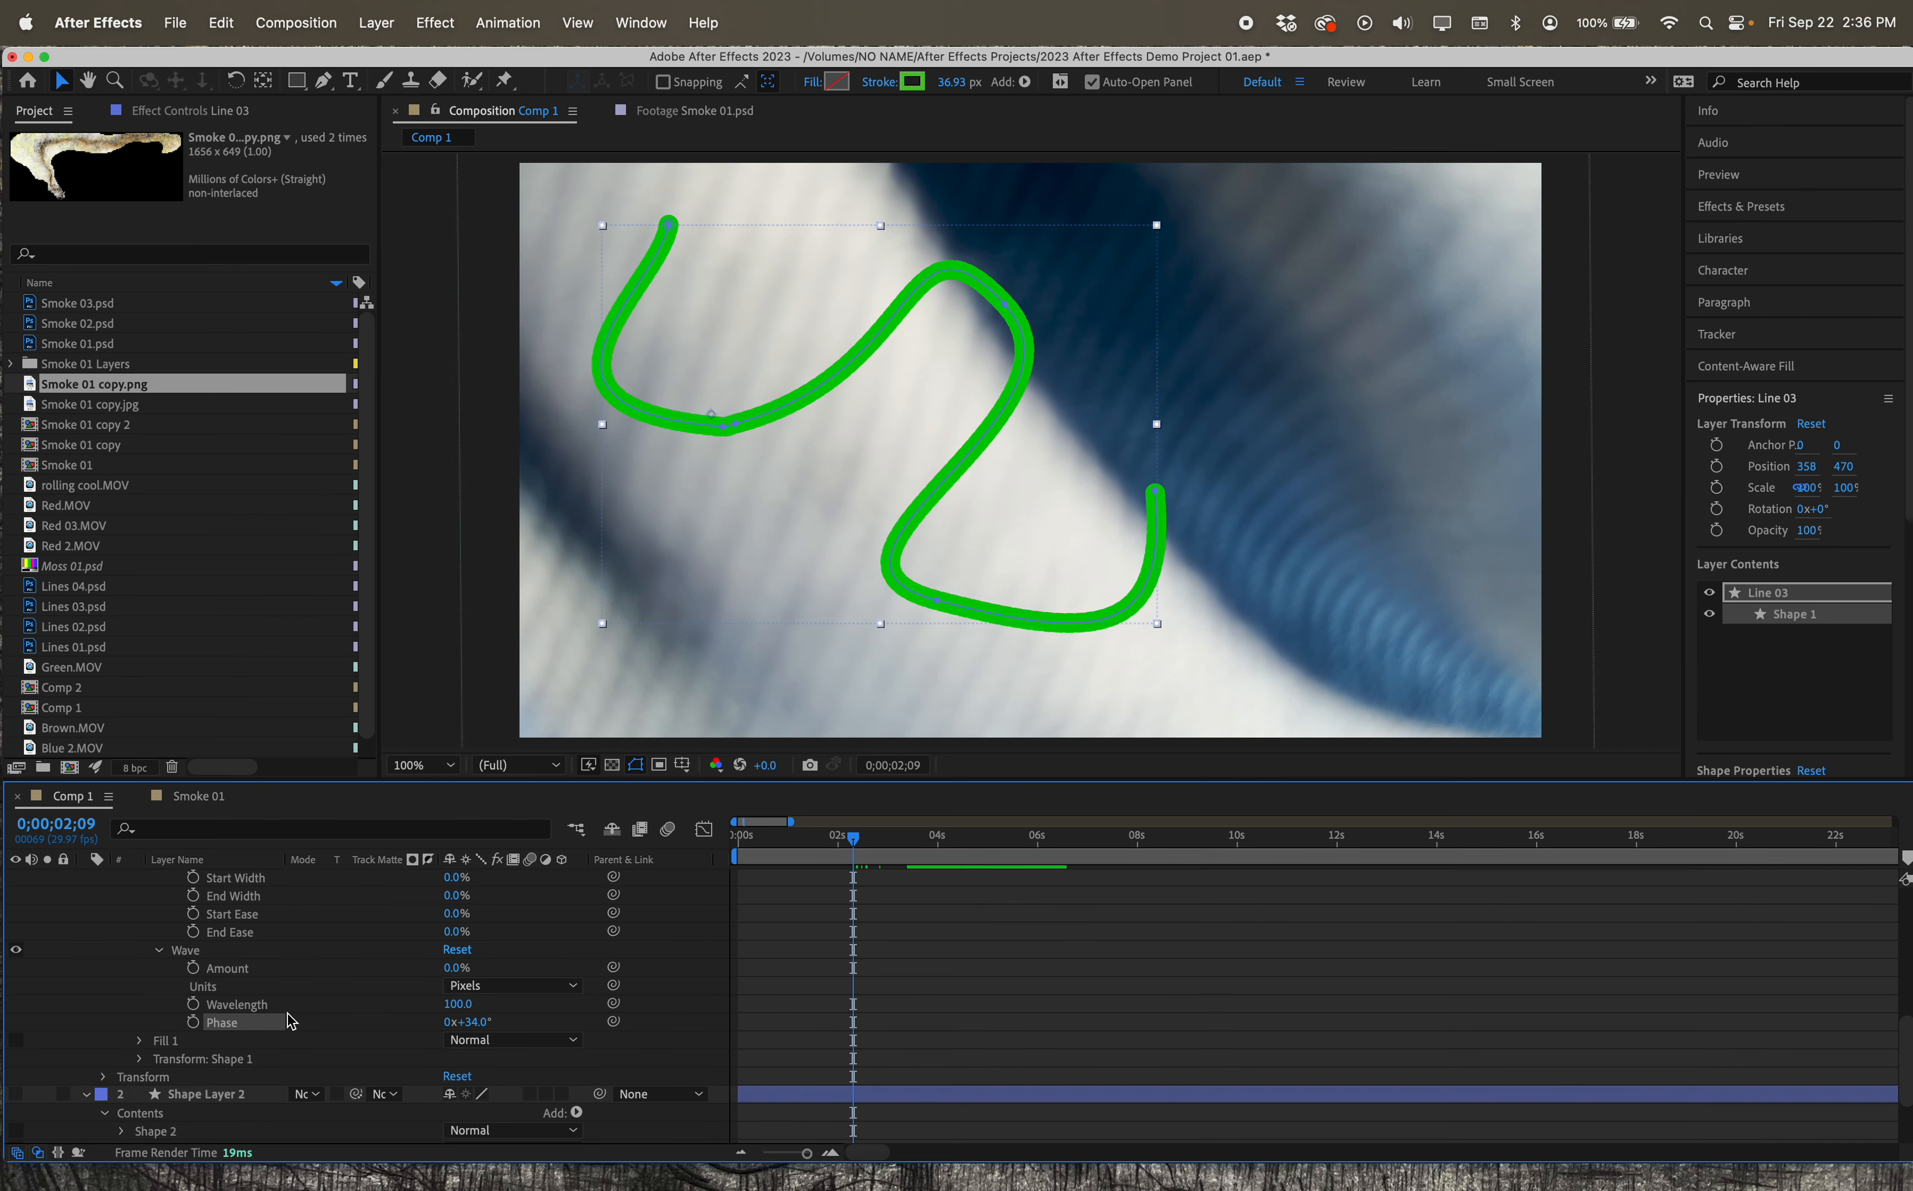
{"action": "scroll", "coordinate": [290, 1020], "scroll_direction": "up", "scroll_amount": 4}
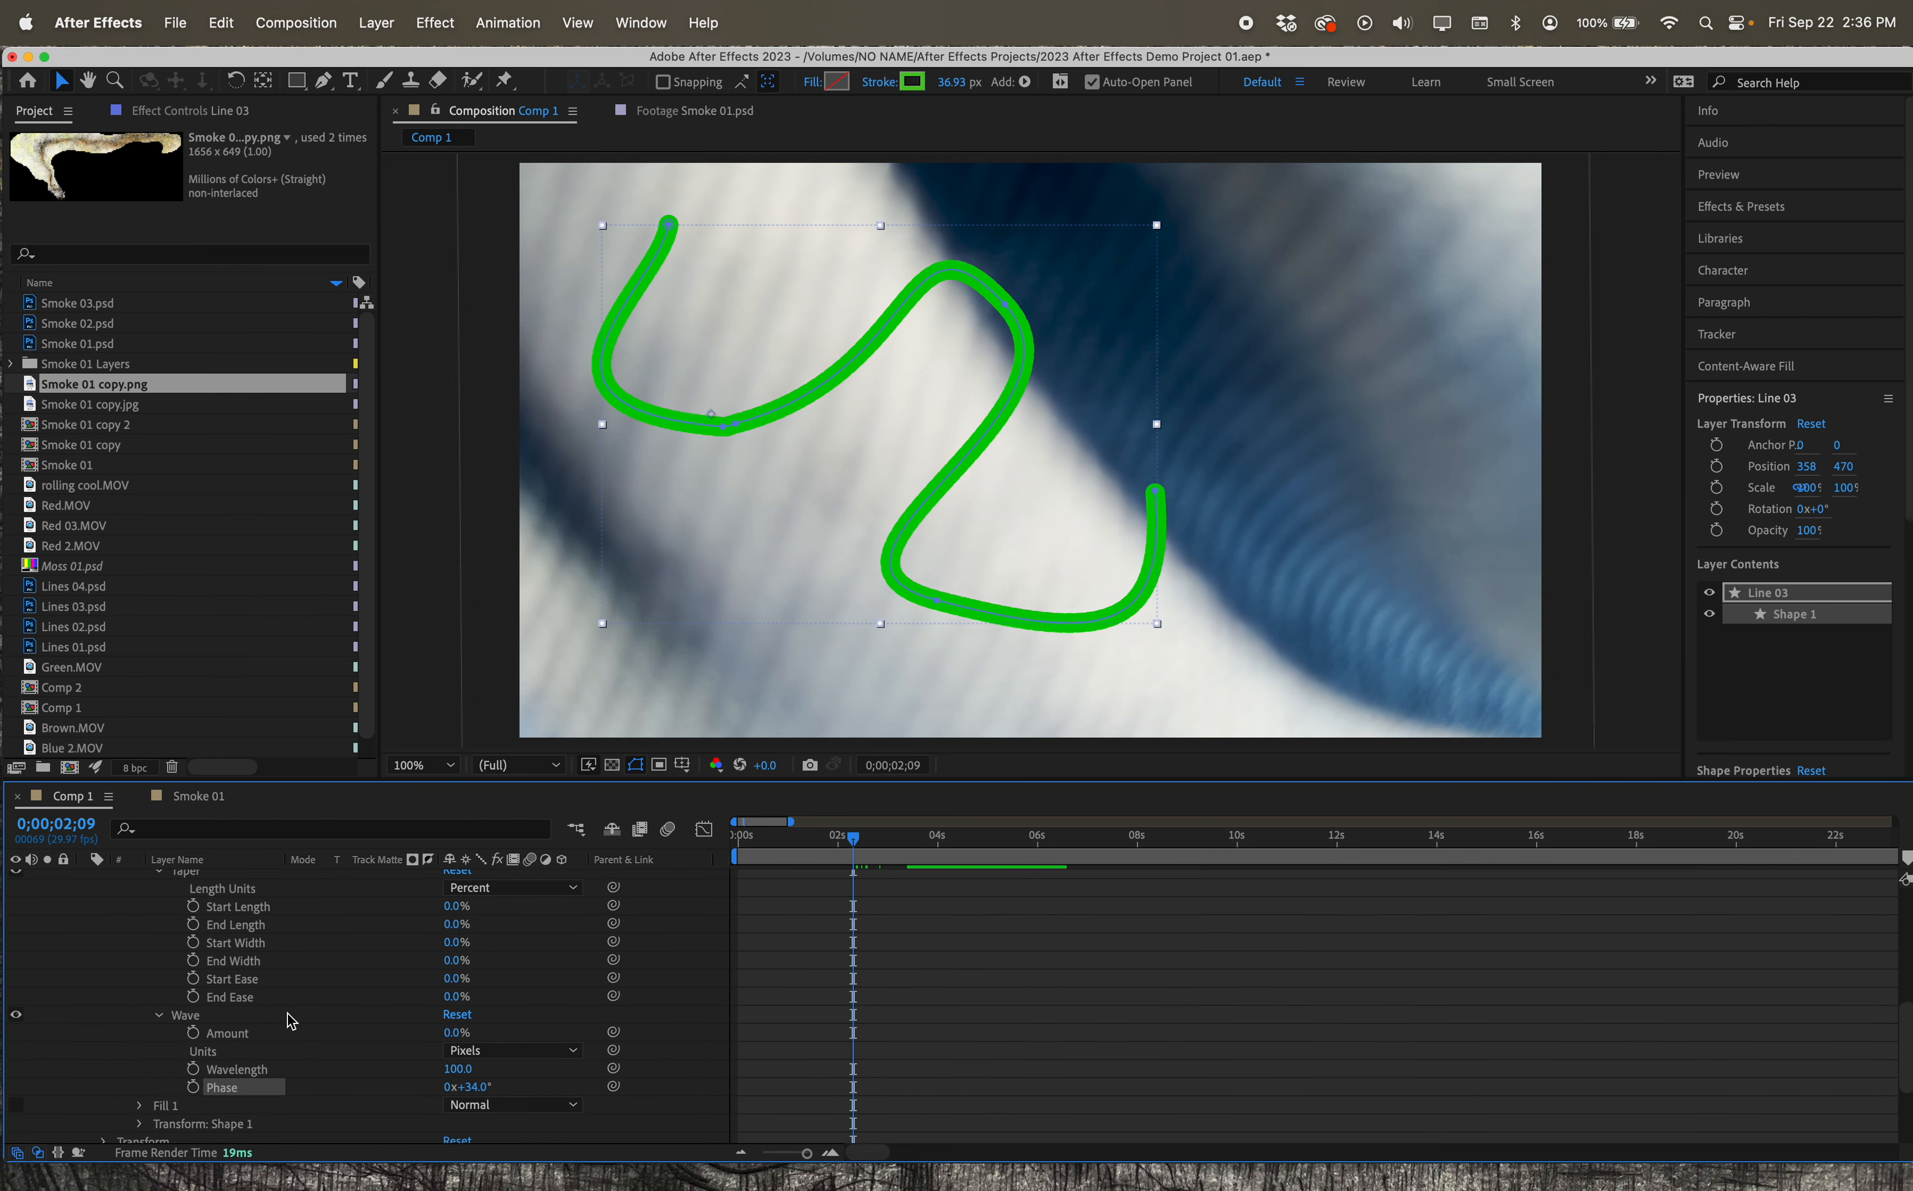
{"action": "scroll", "coordinate": [290, 1021], "scroll_direction": "up", "scroll_amount": 4}
{"action": "scroll", "coordinate": [291, 1021], "scroll_direction": "down", "scroll_amount": 1}
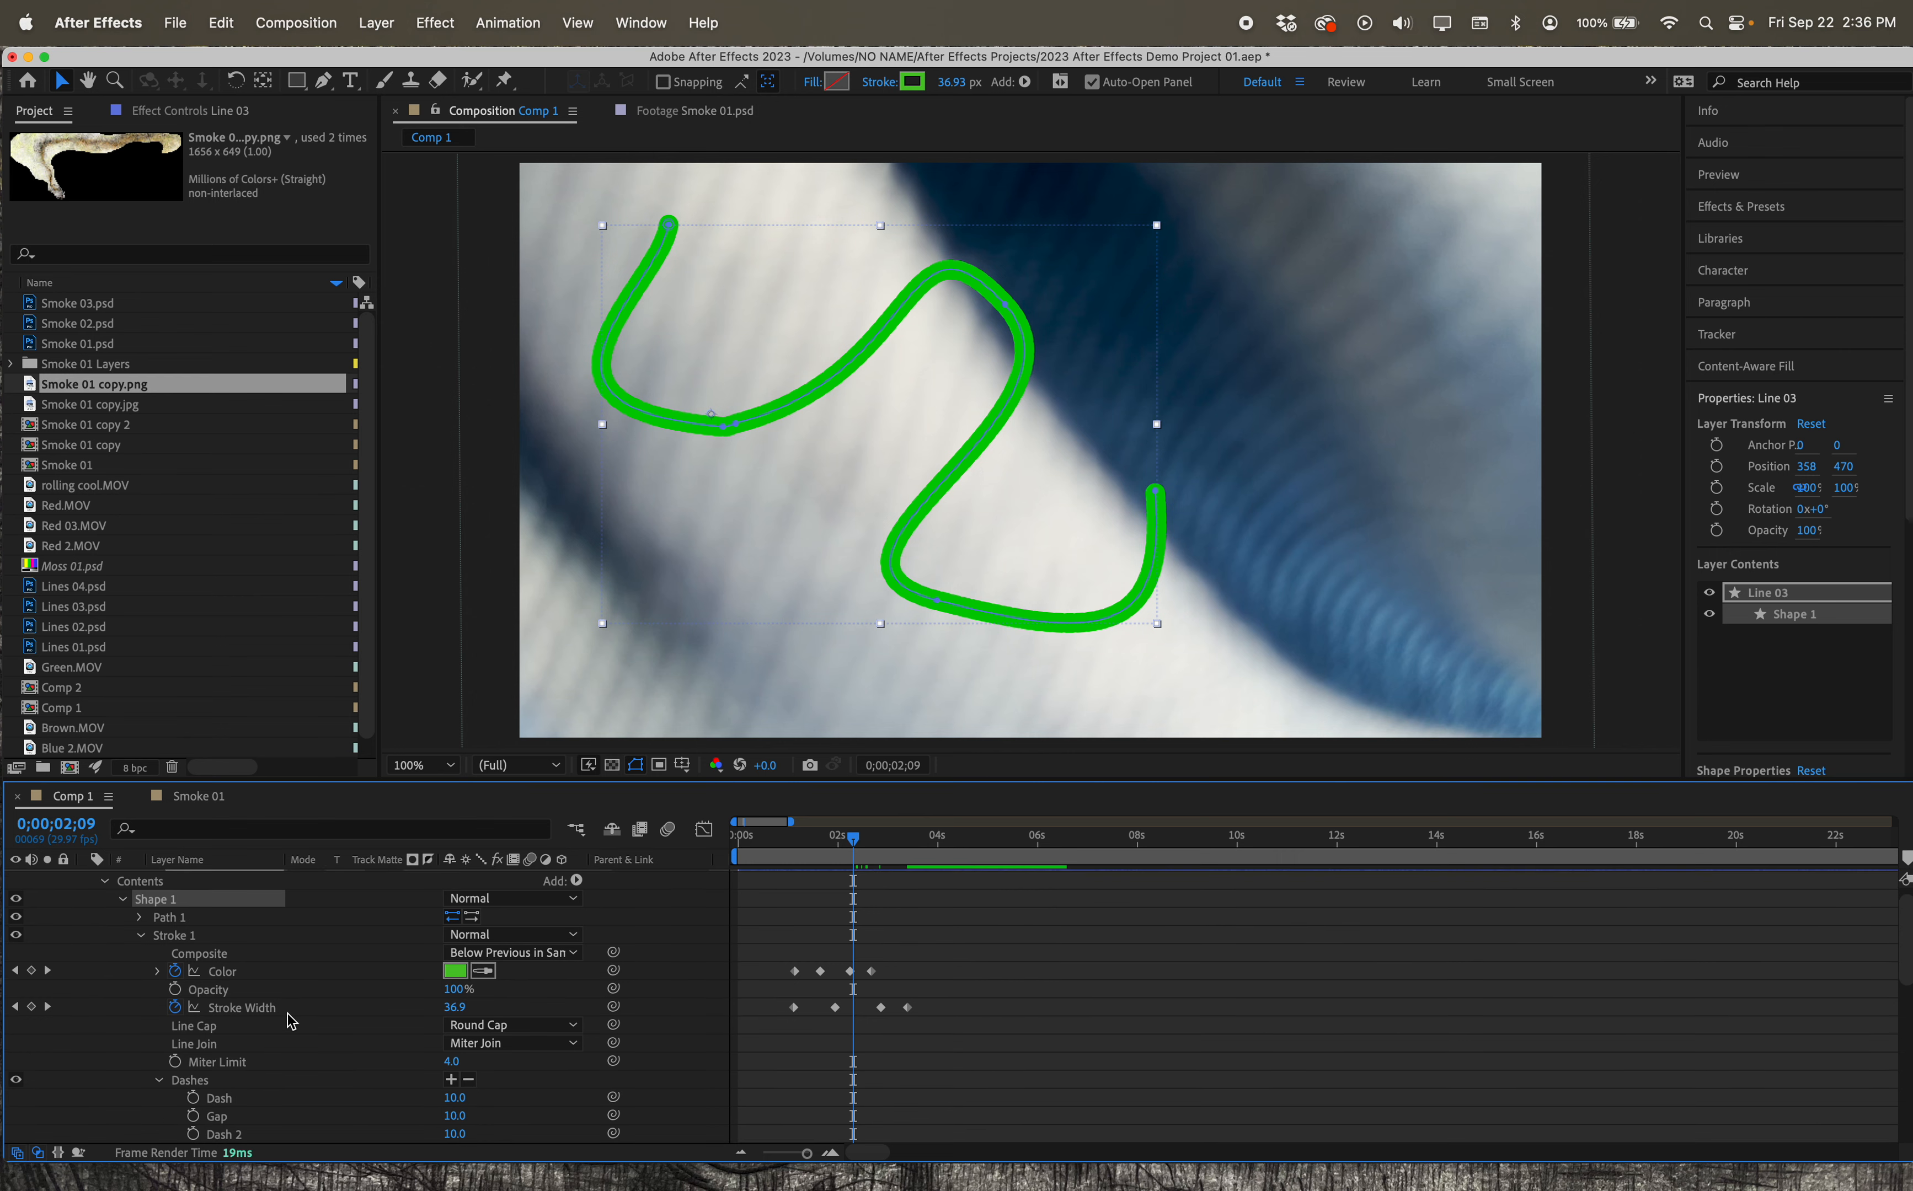
{"action": "left_click", "coordinate": [160, 1081]}
{"action": "left_click", "coordinate": [159, 973]}
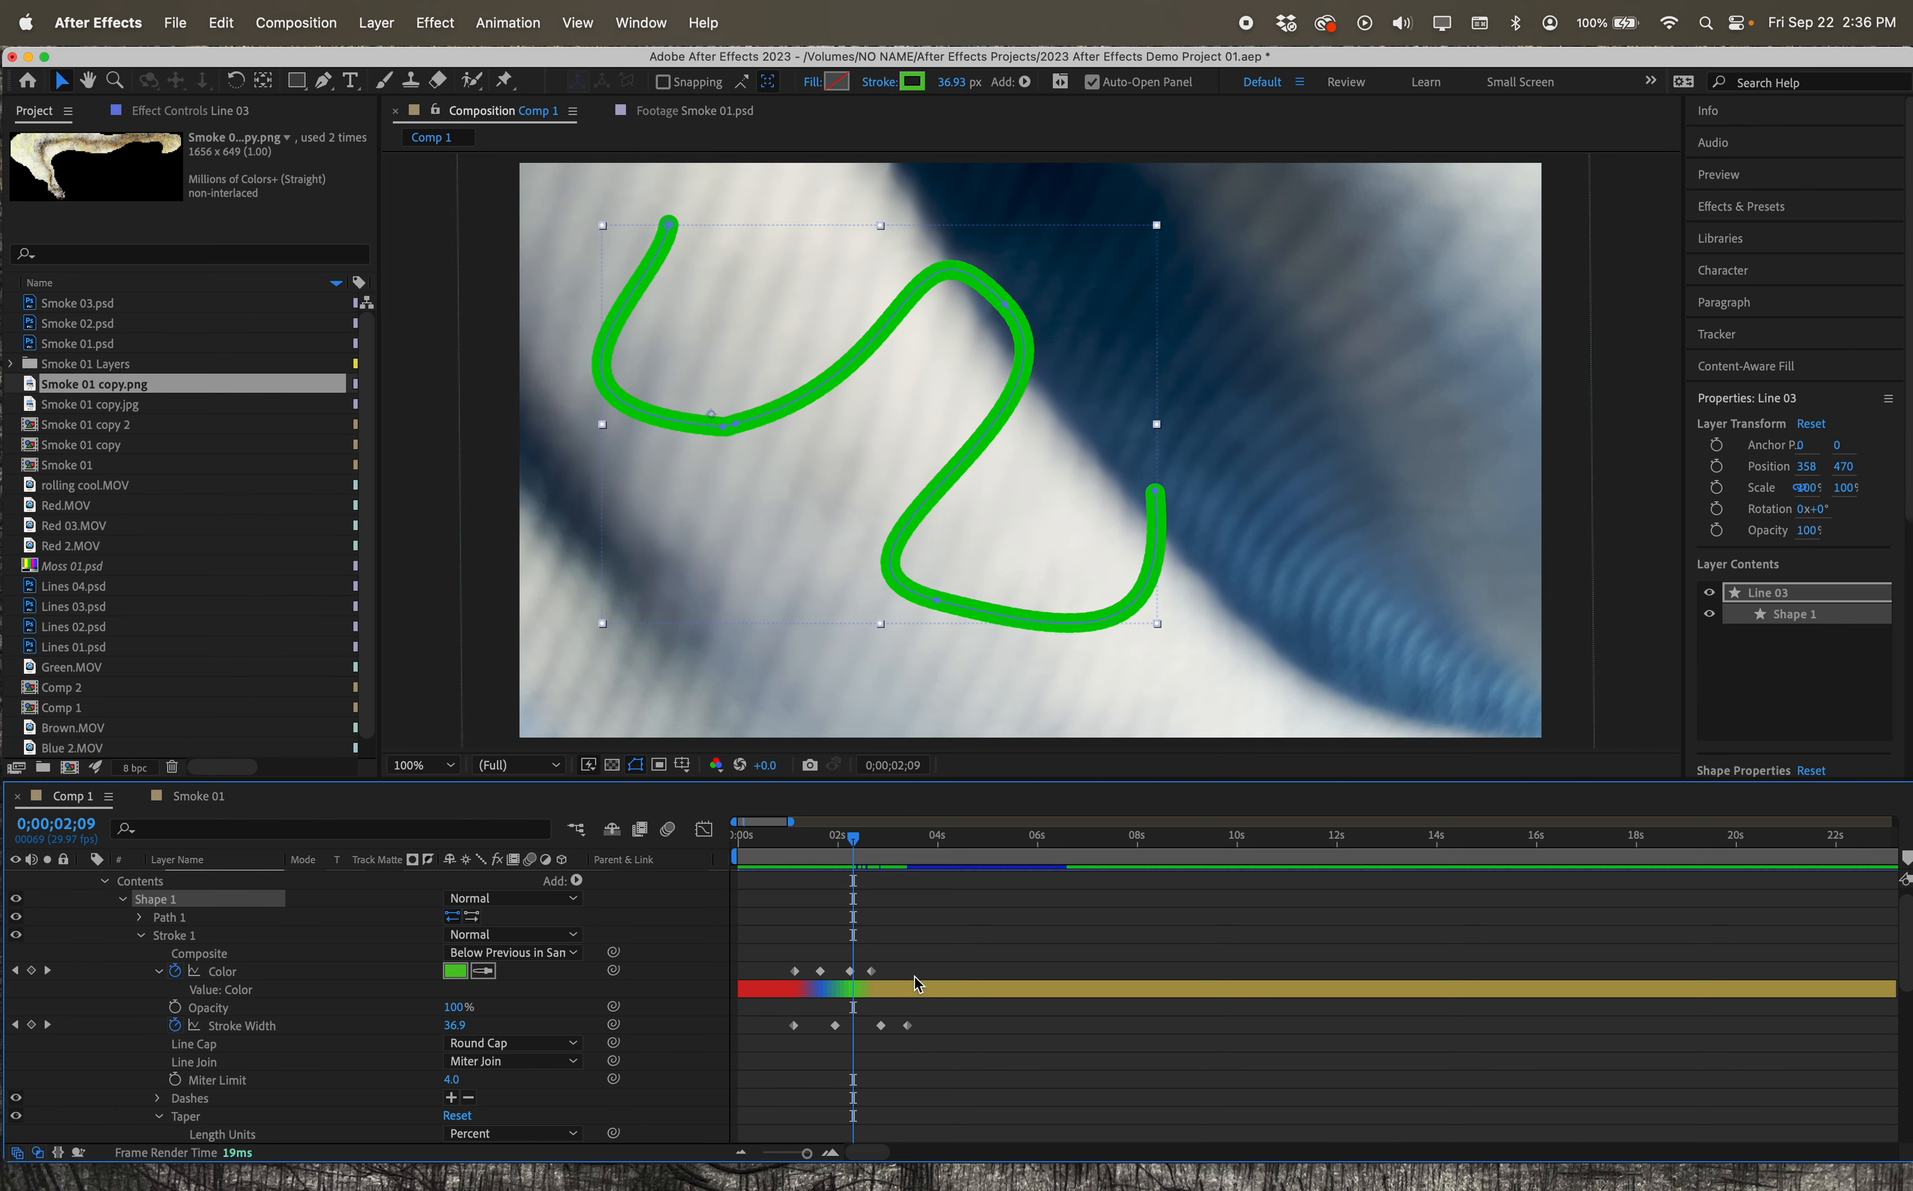
{"action": "left_click_drag", "start_coordinate": [852, 838], "coordinate": [895, 837]}
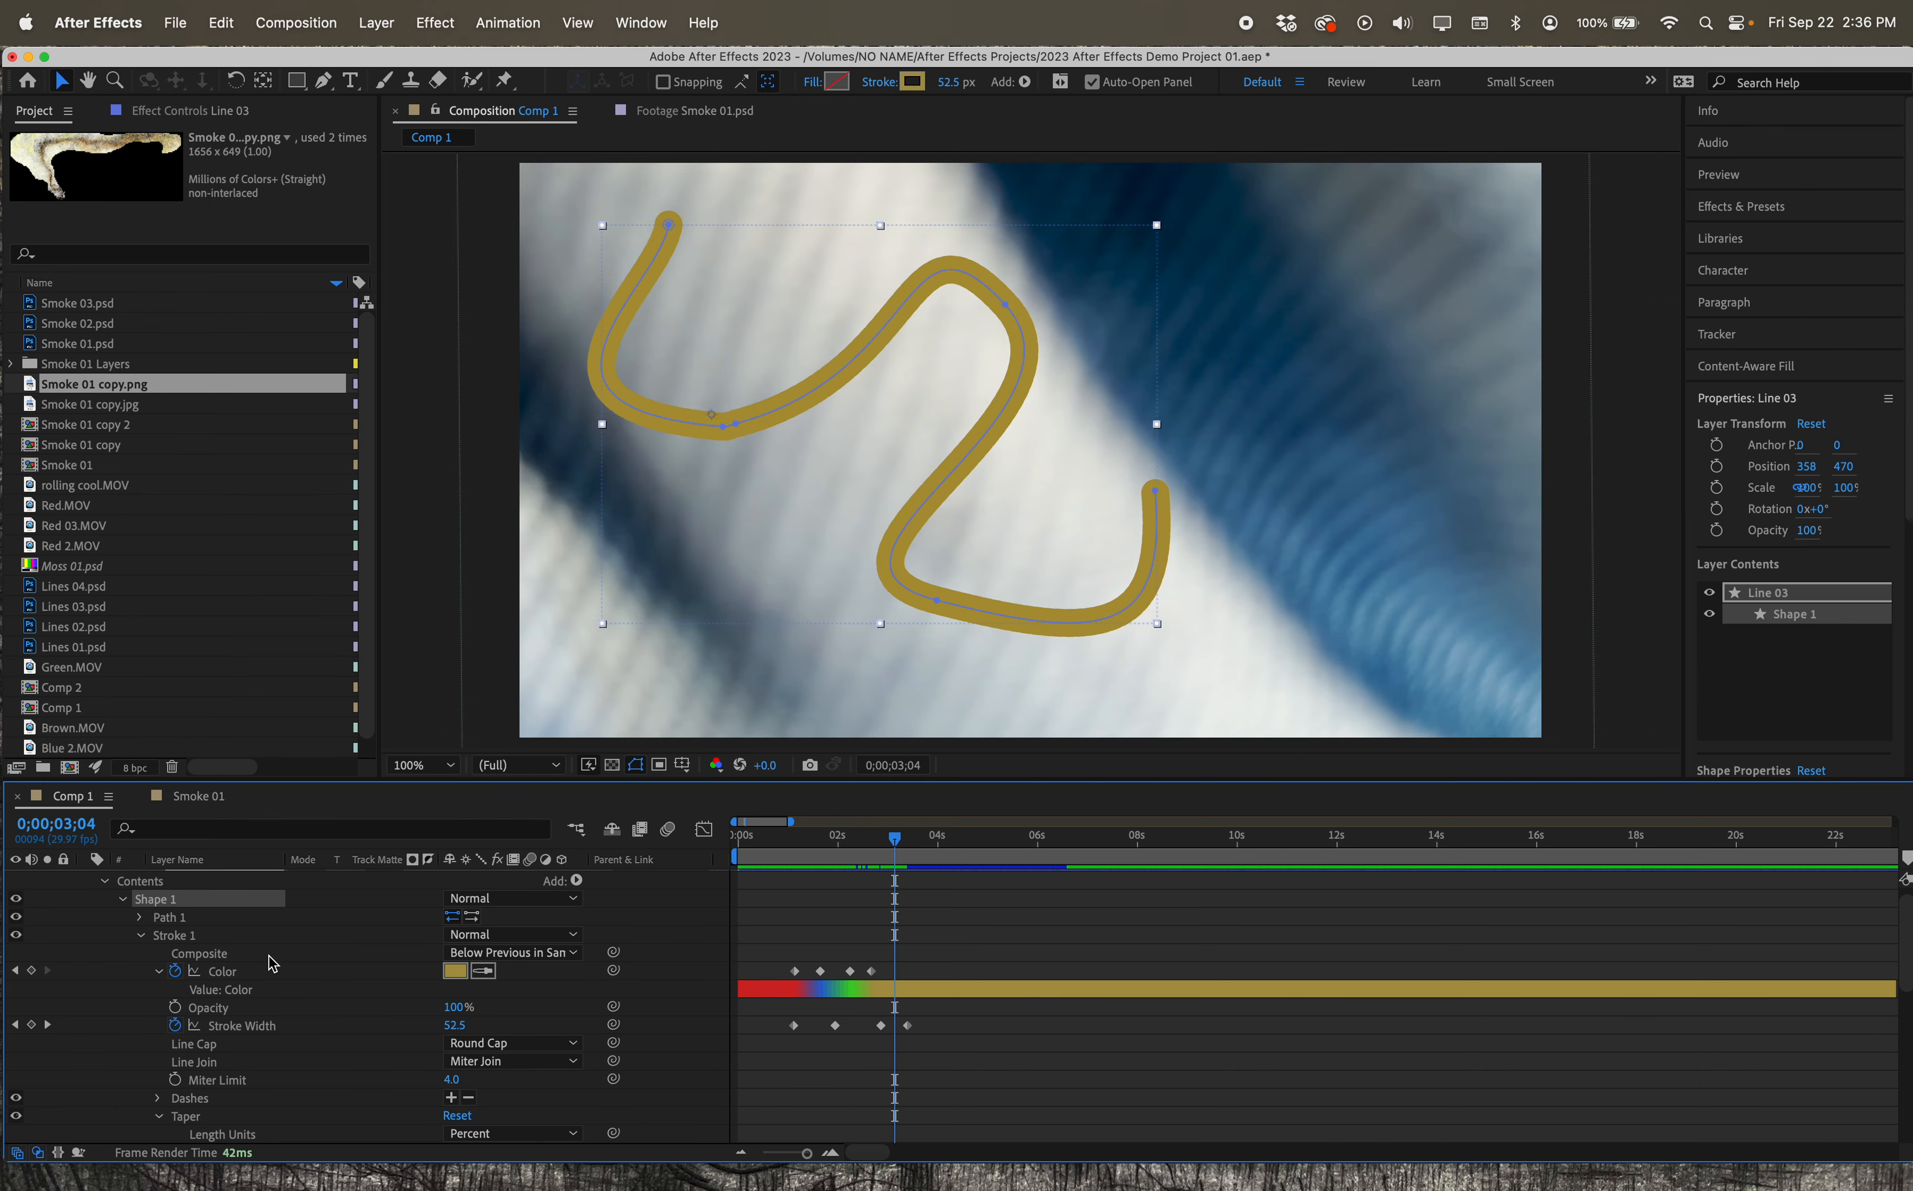
{"action": "left_click", "coordinate": [454, 972]}
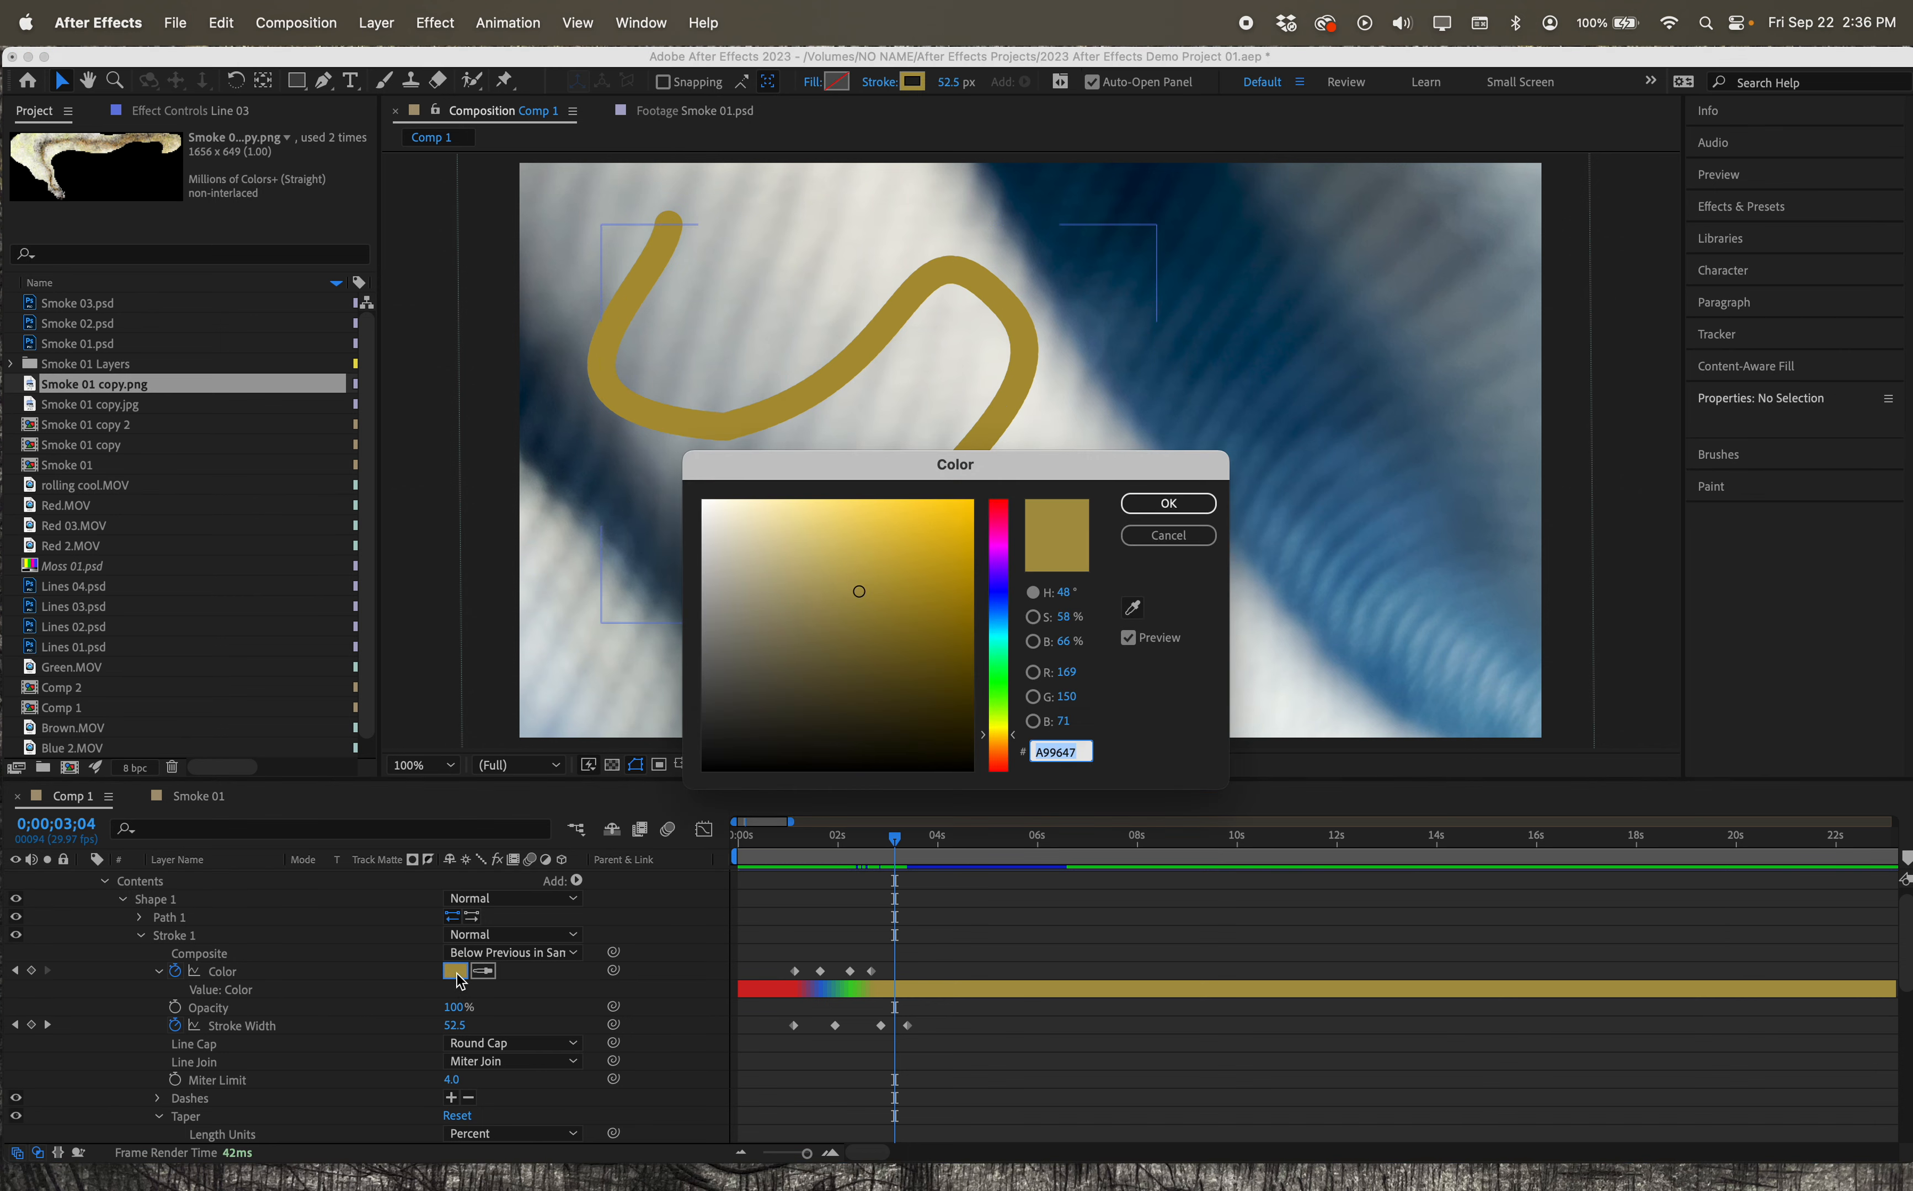
{"action": "left_click", "coordinate": [999, 620]}
{"action": "left_click", "coordinate": [1163, 506]}
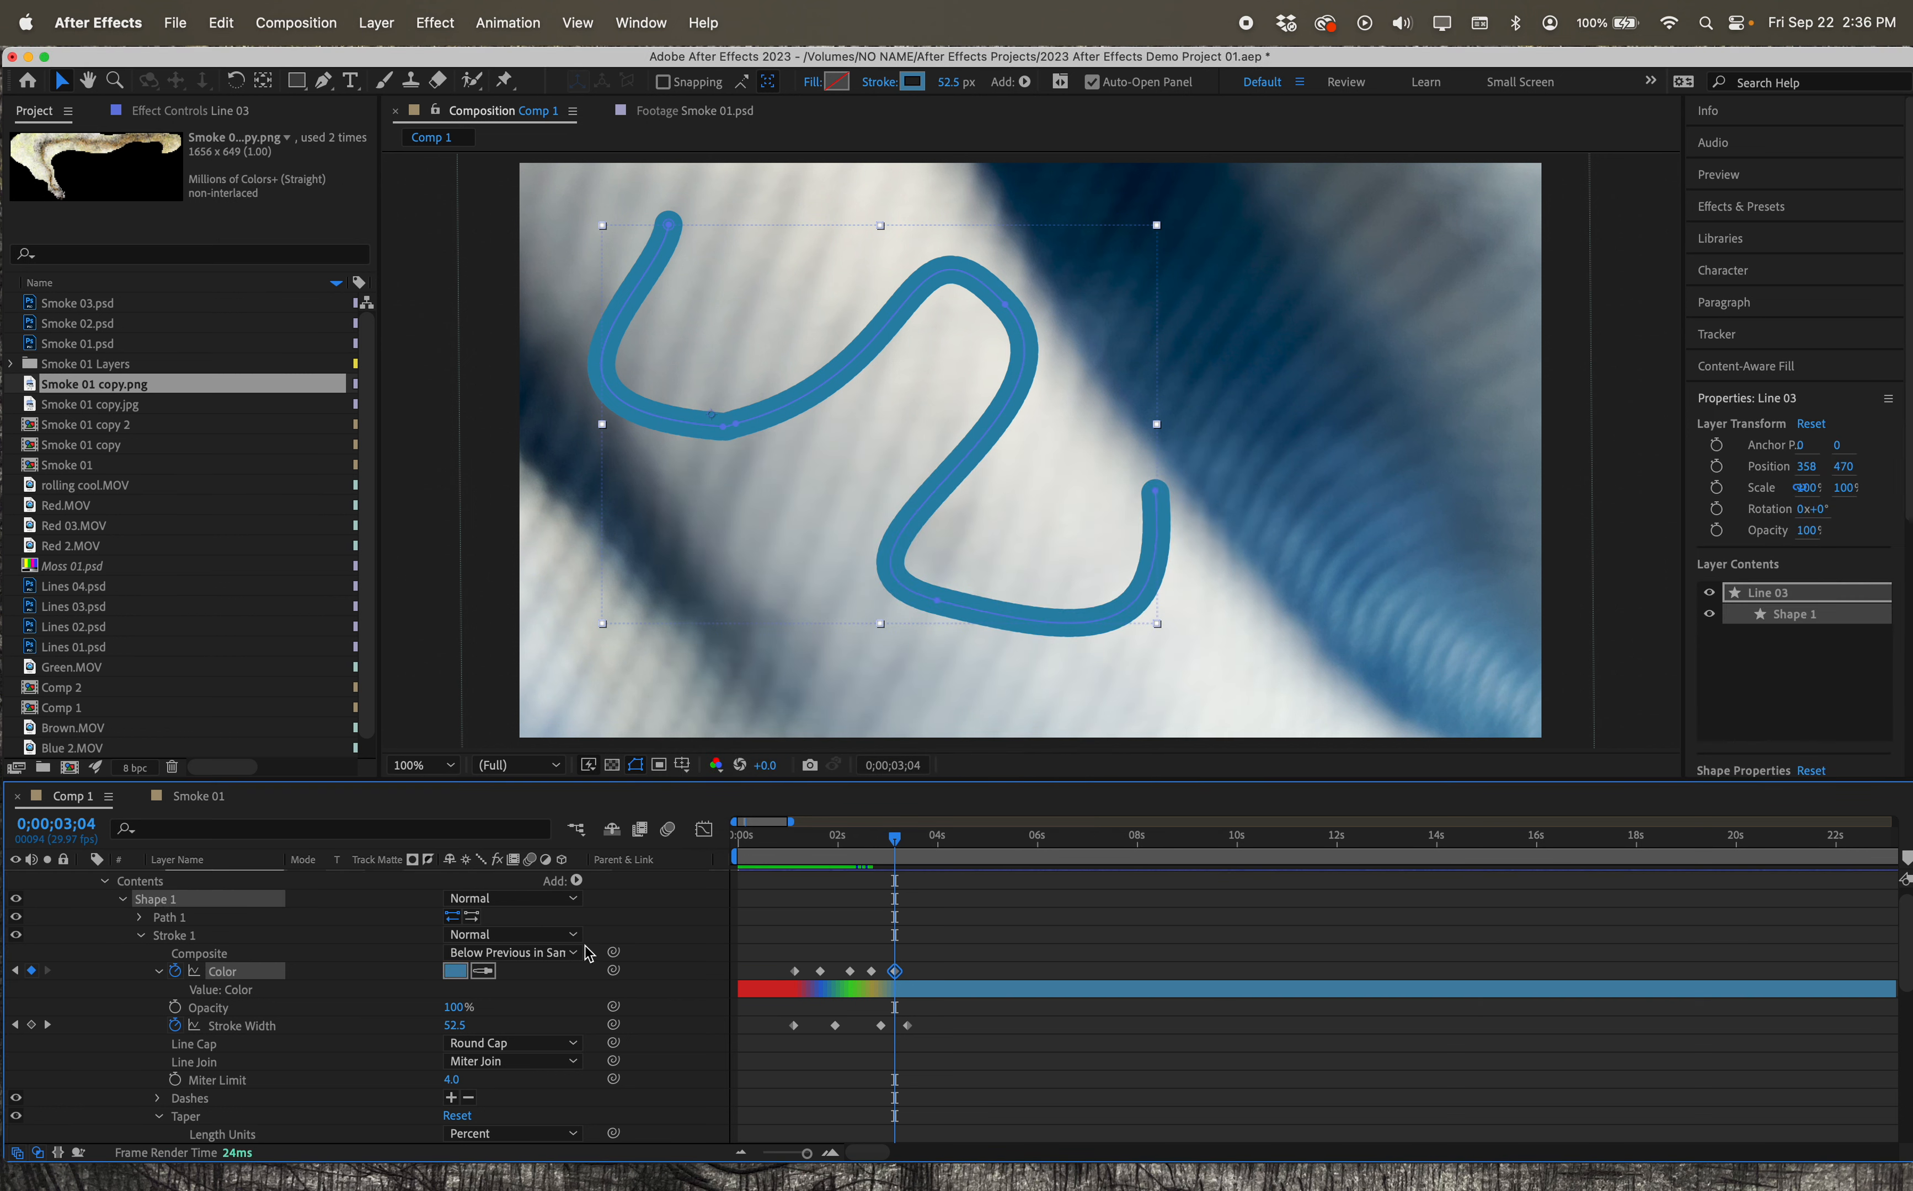
Reveal the layer Transform of Line 03 and move the whole line down and left to Position 306, 498.
{"action": "left_click", "coordinate": [141, 937]}
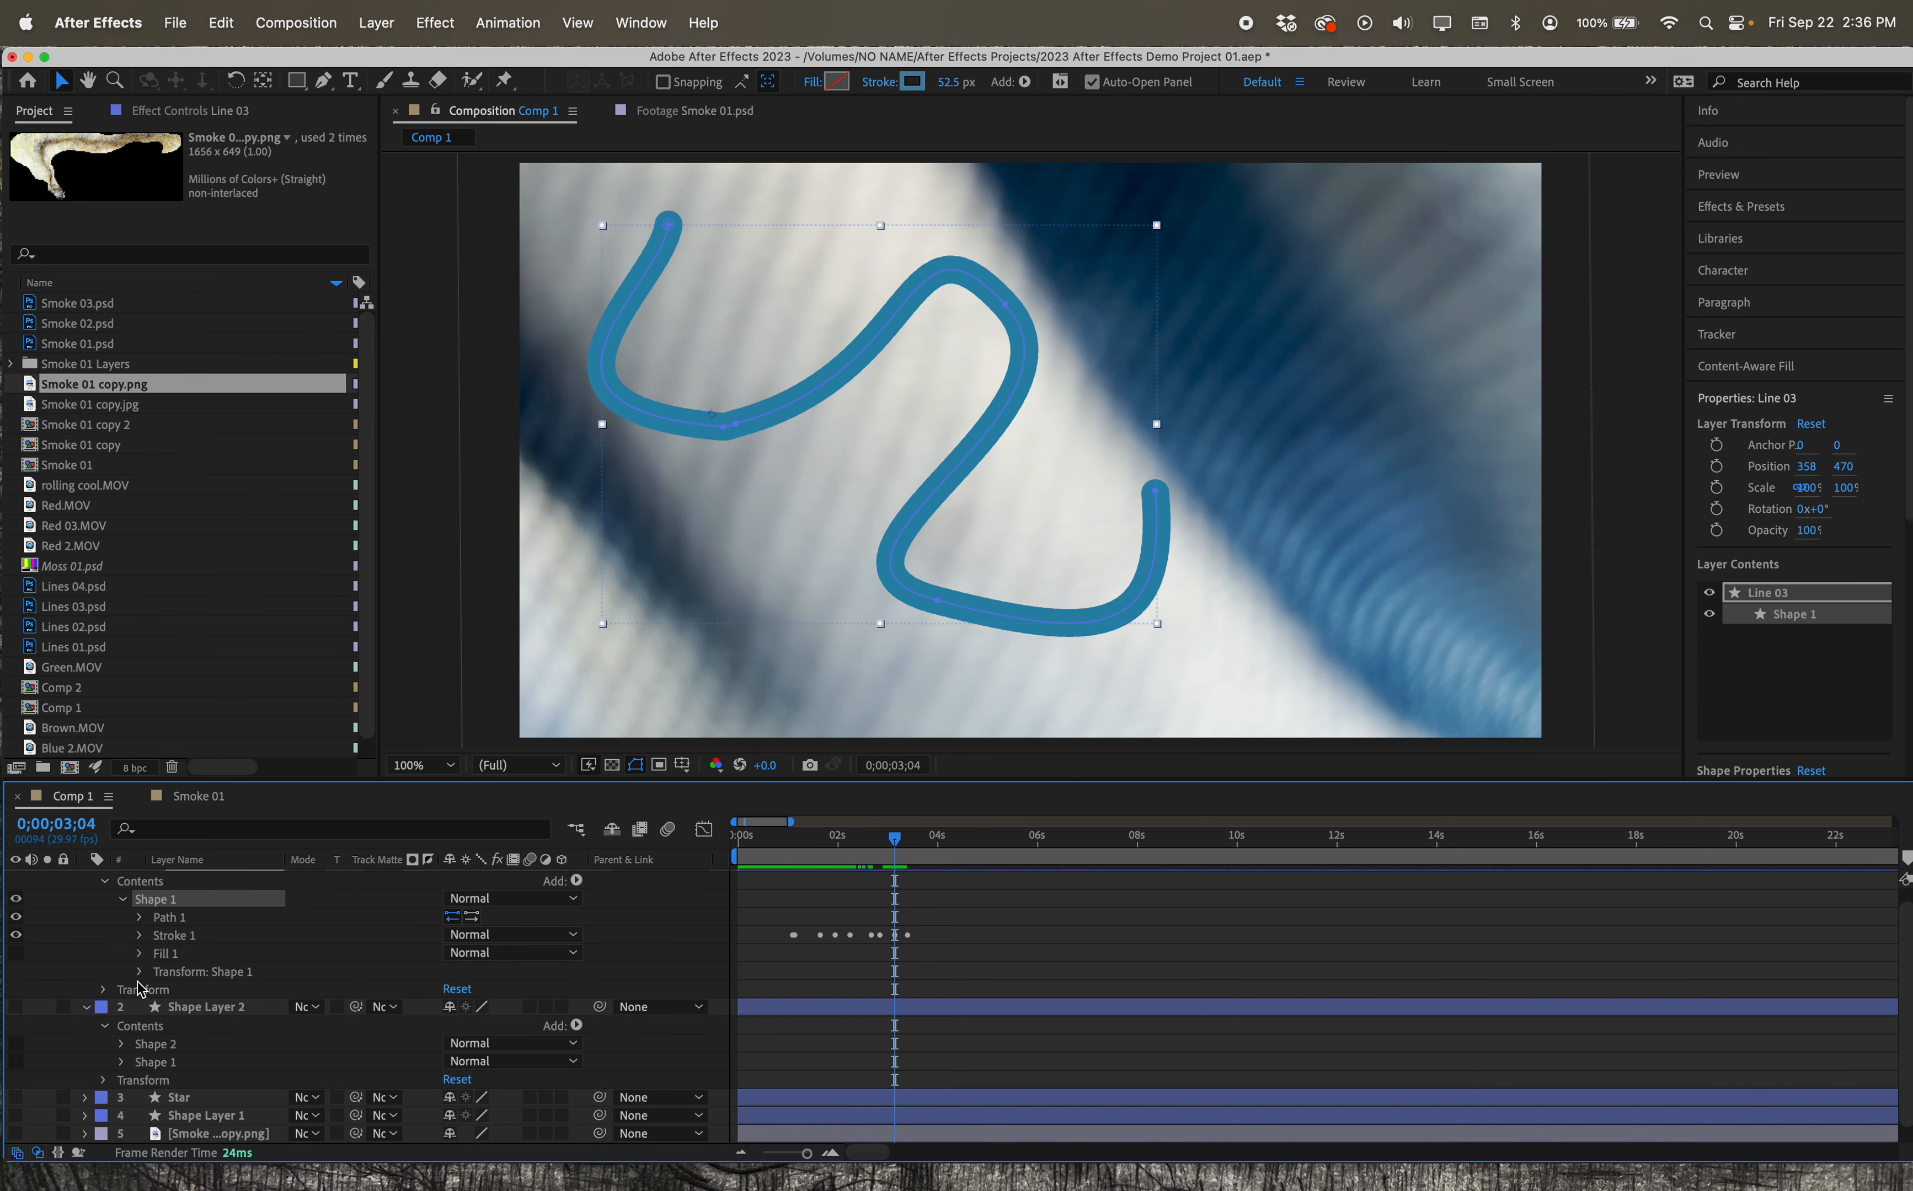
{"action": "left_click", "coordinate": [103, 991]}
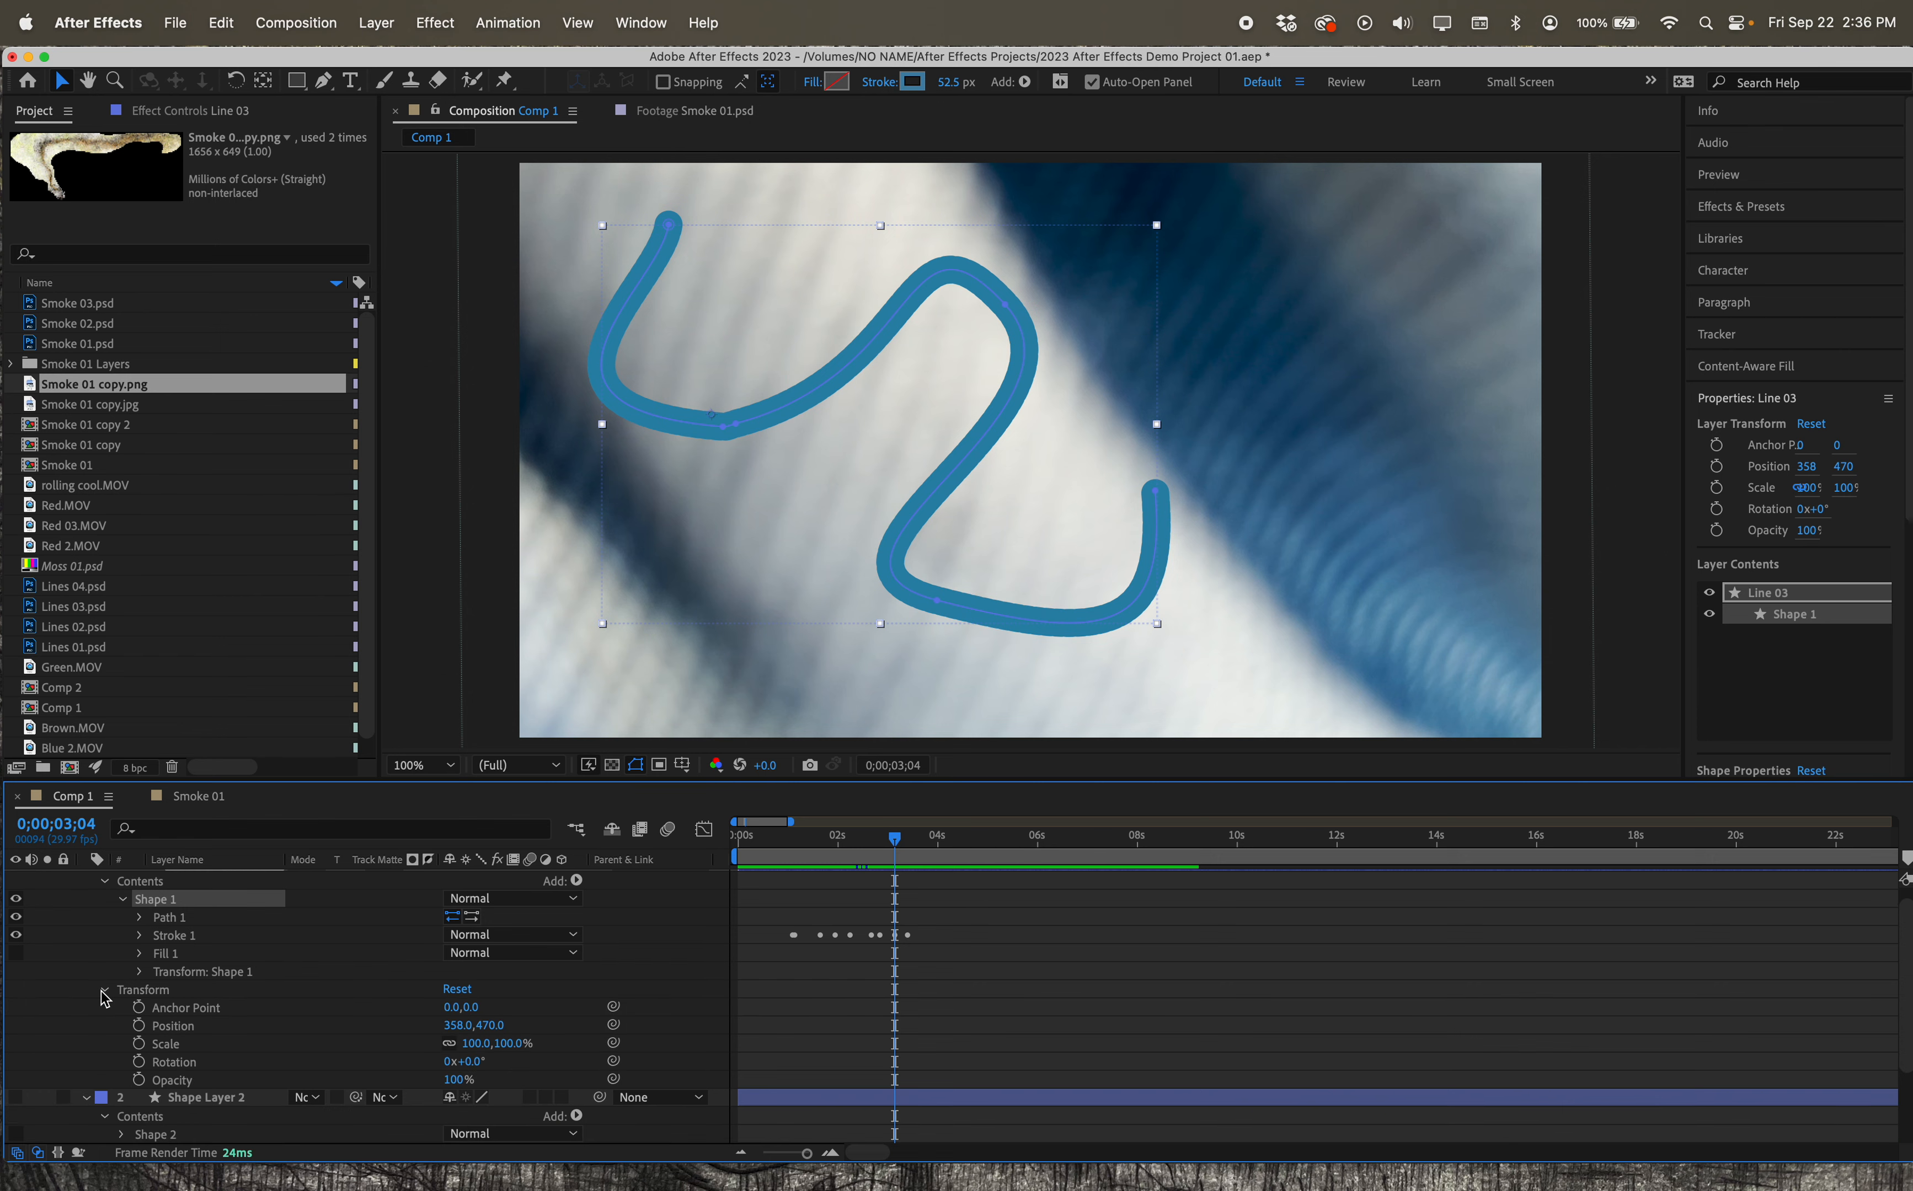
{"action": "left_click", "coordinate": [164, 1032]}
{"action": "left_click_drag", "start_coordinate": [896, 839], "coordinate": [809, 847]}
{"action": "mouse_move", "coordinate": [634, 416]}
{"action": "left_mouse_down"}
{"action": "mouse_move", "coordinate": [859, 441]}
{"action": "mouse_move", "coordinate": [1011, 427]}
{"action": "mouse_move", "coordinate": [614, 461]}
{"action": "left_mouse_up"}
{"action": "left_click_drag", "start_coordinate": [809, 839], "coordinate": [793, 838]}
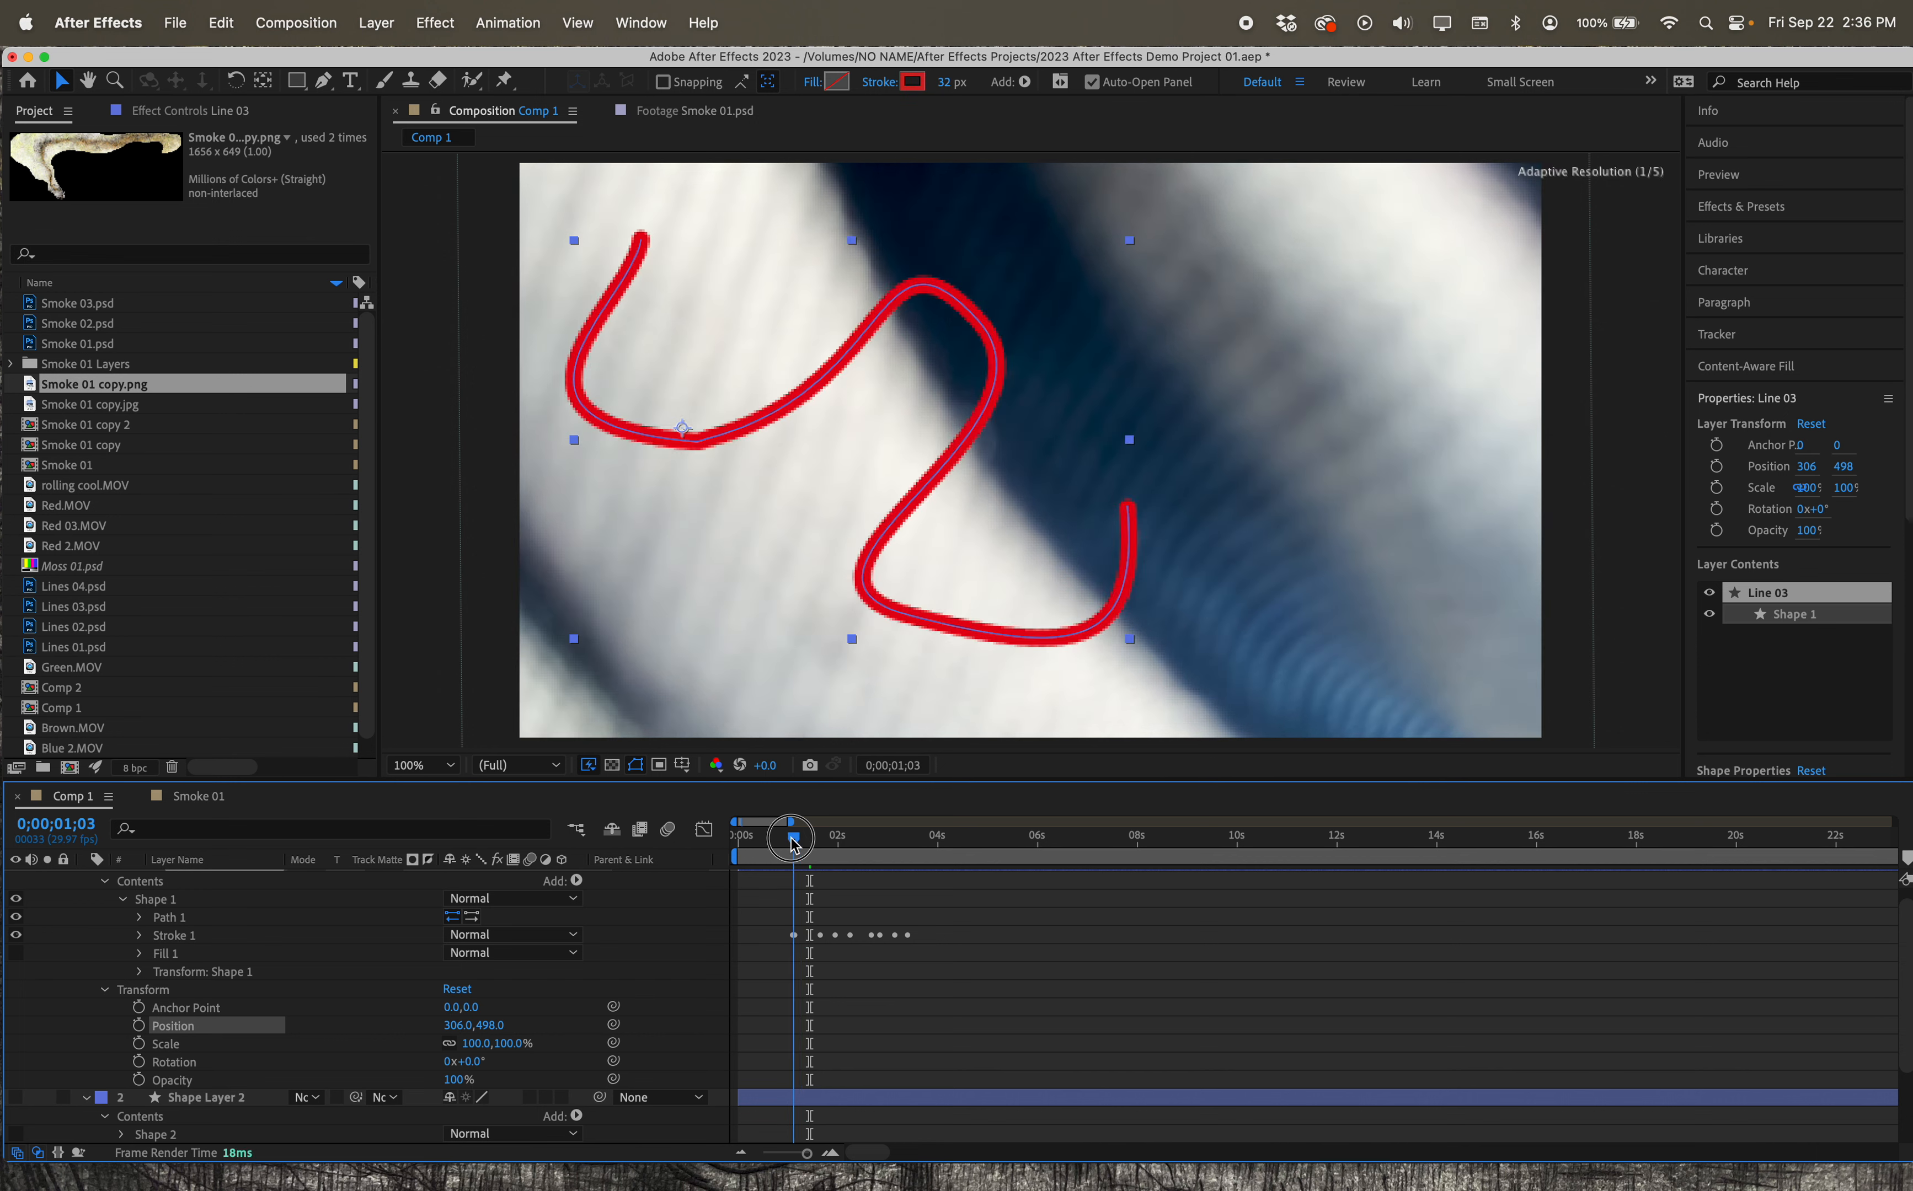
{"action": "left_click", "coordinate": [105, 990]}
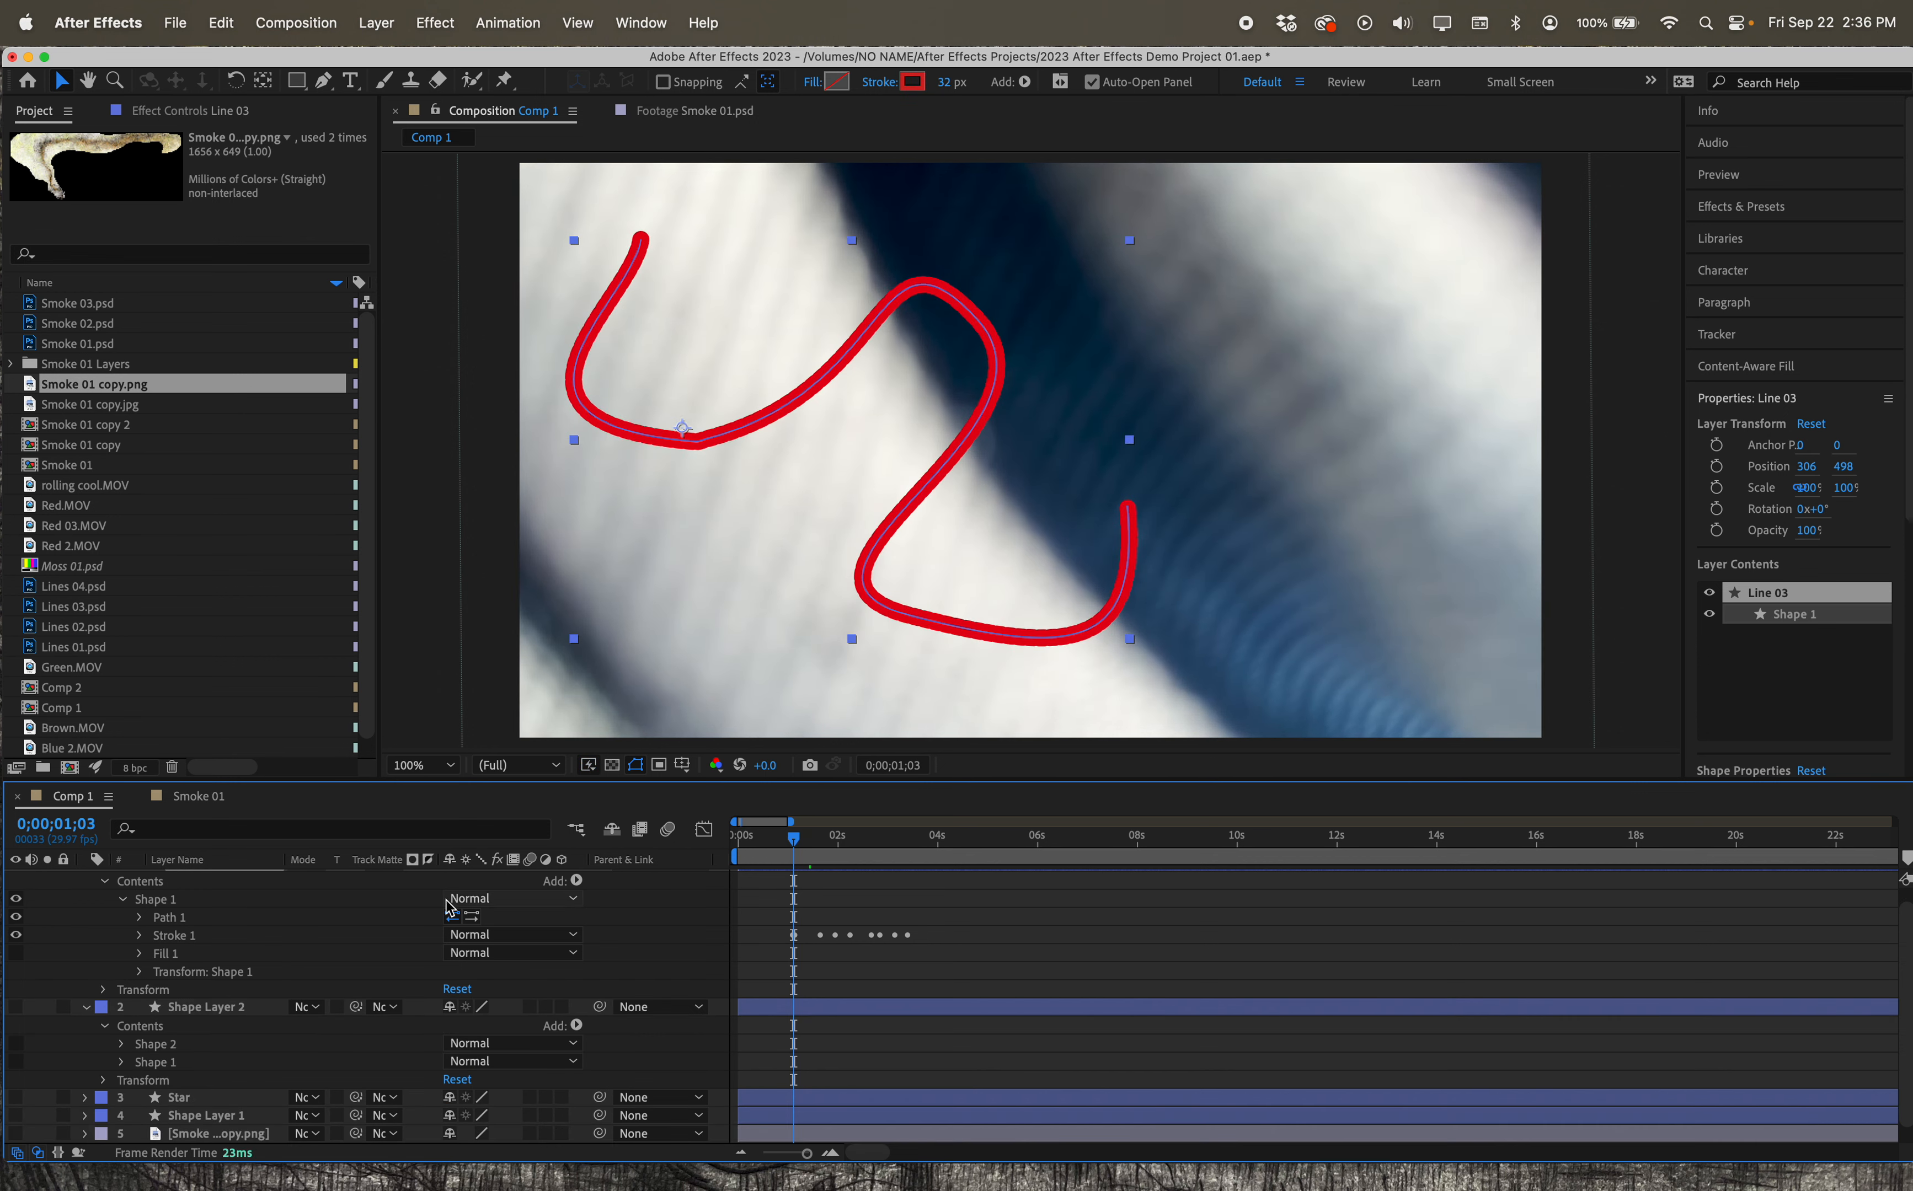
Start keyframing the Path property of Path 1 in Line 03 at 0;00;00;00.
{"action": "scroll", "coordinate": [517, 935], "scroll_direction": "up", "scroll_amount": 1}
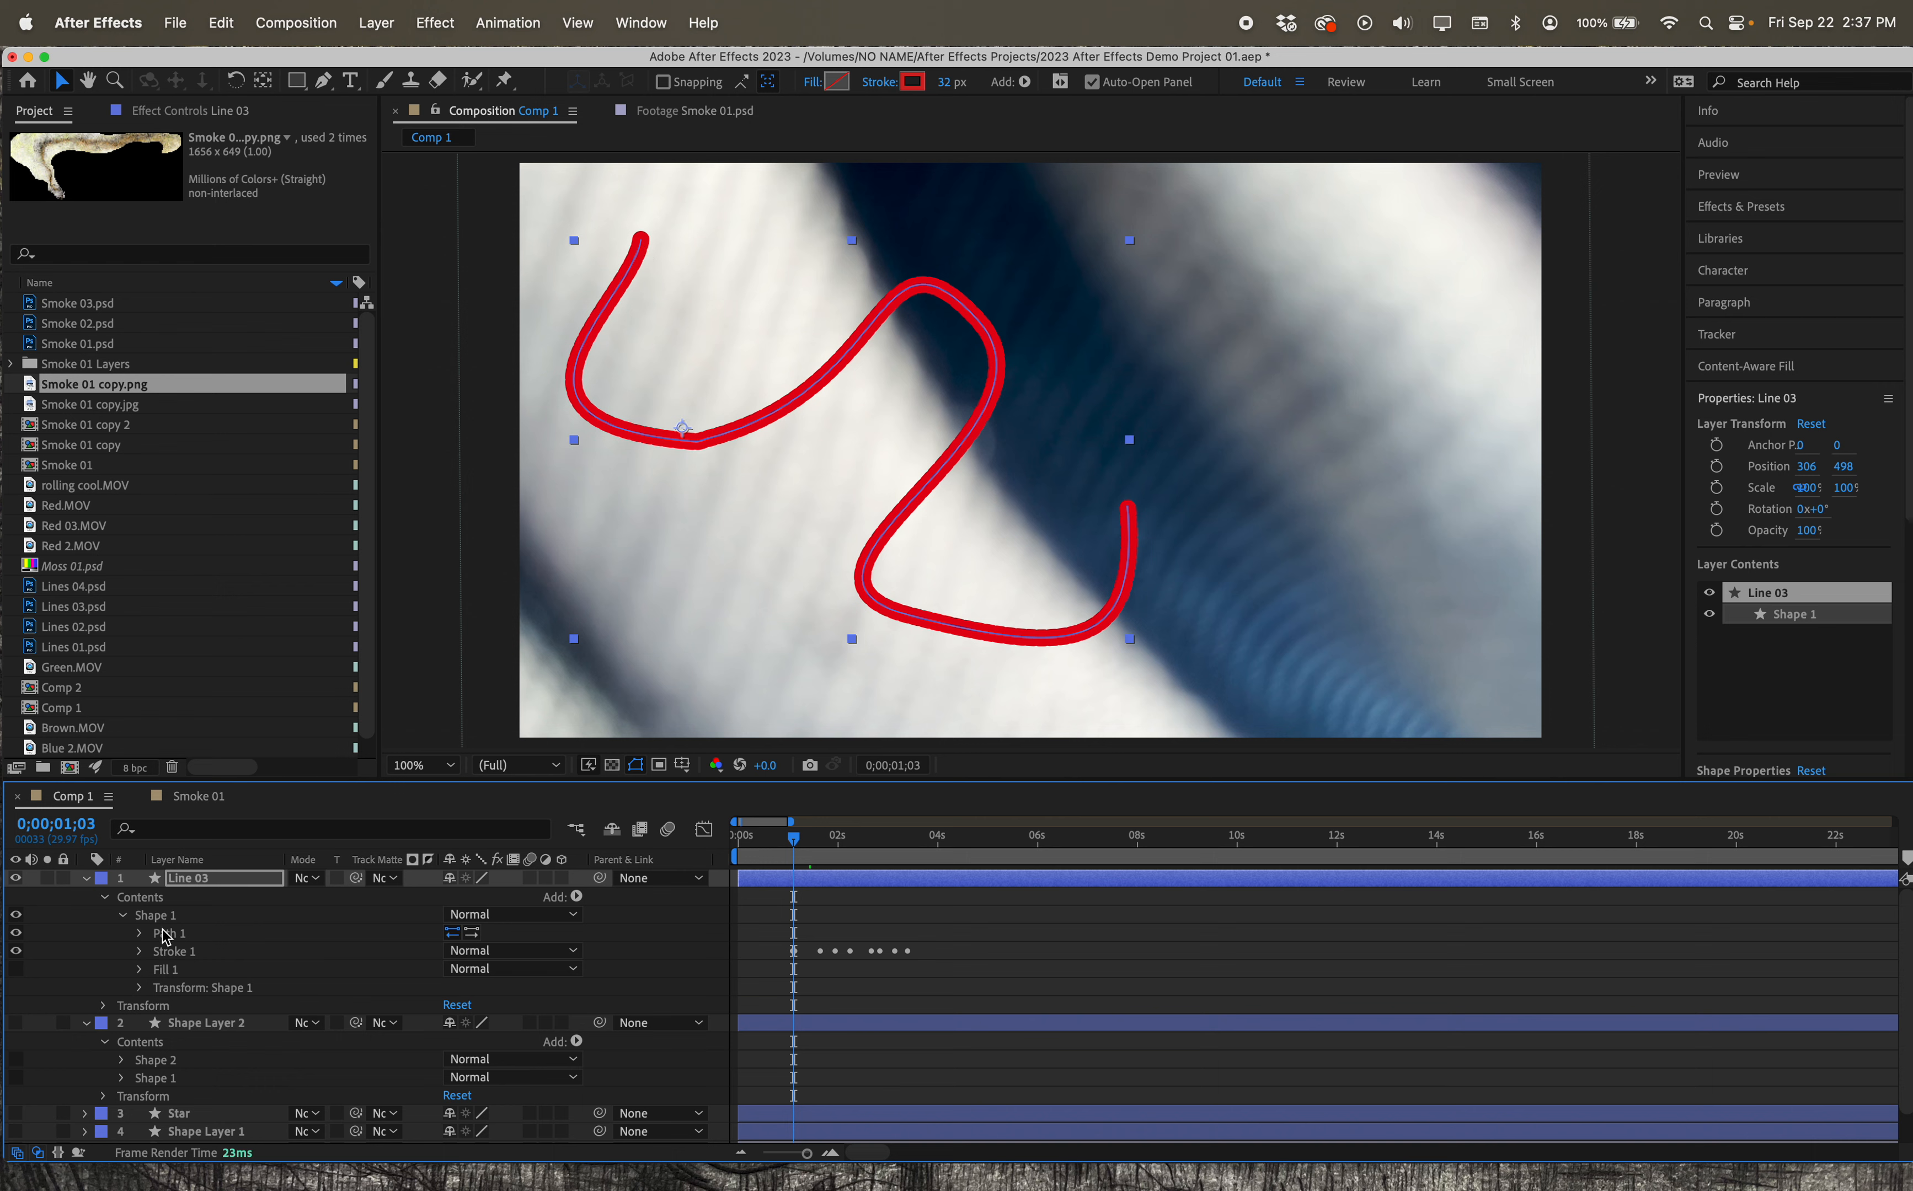
{"action": "left_click", "coordinate": [197, 937]}
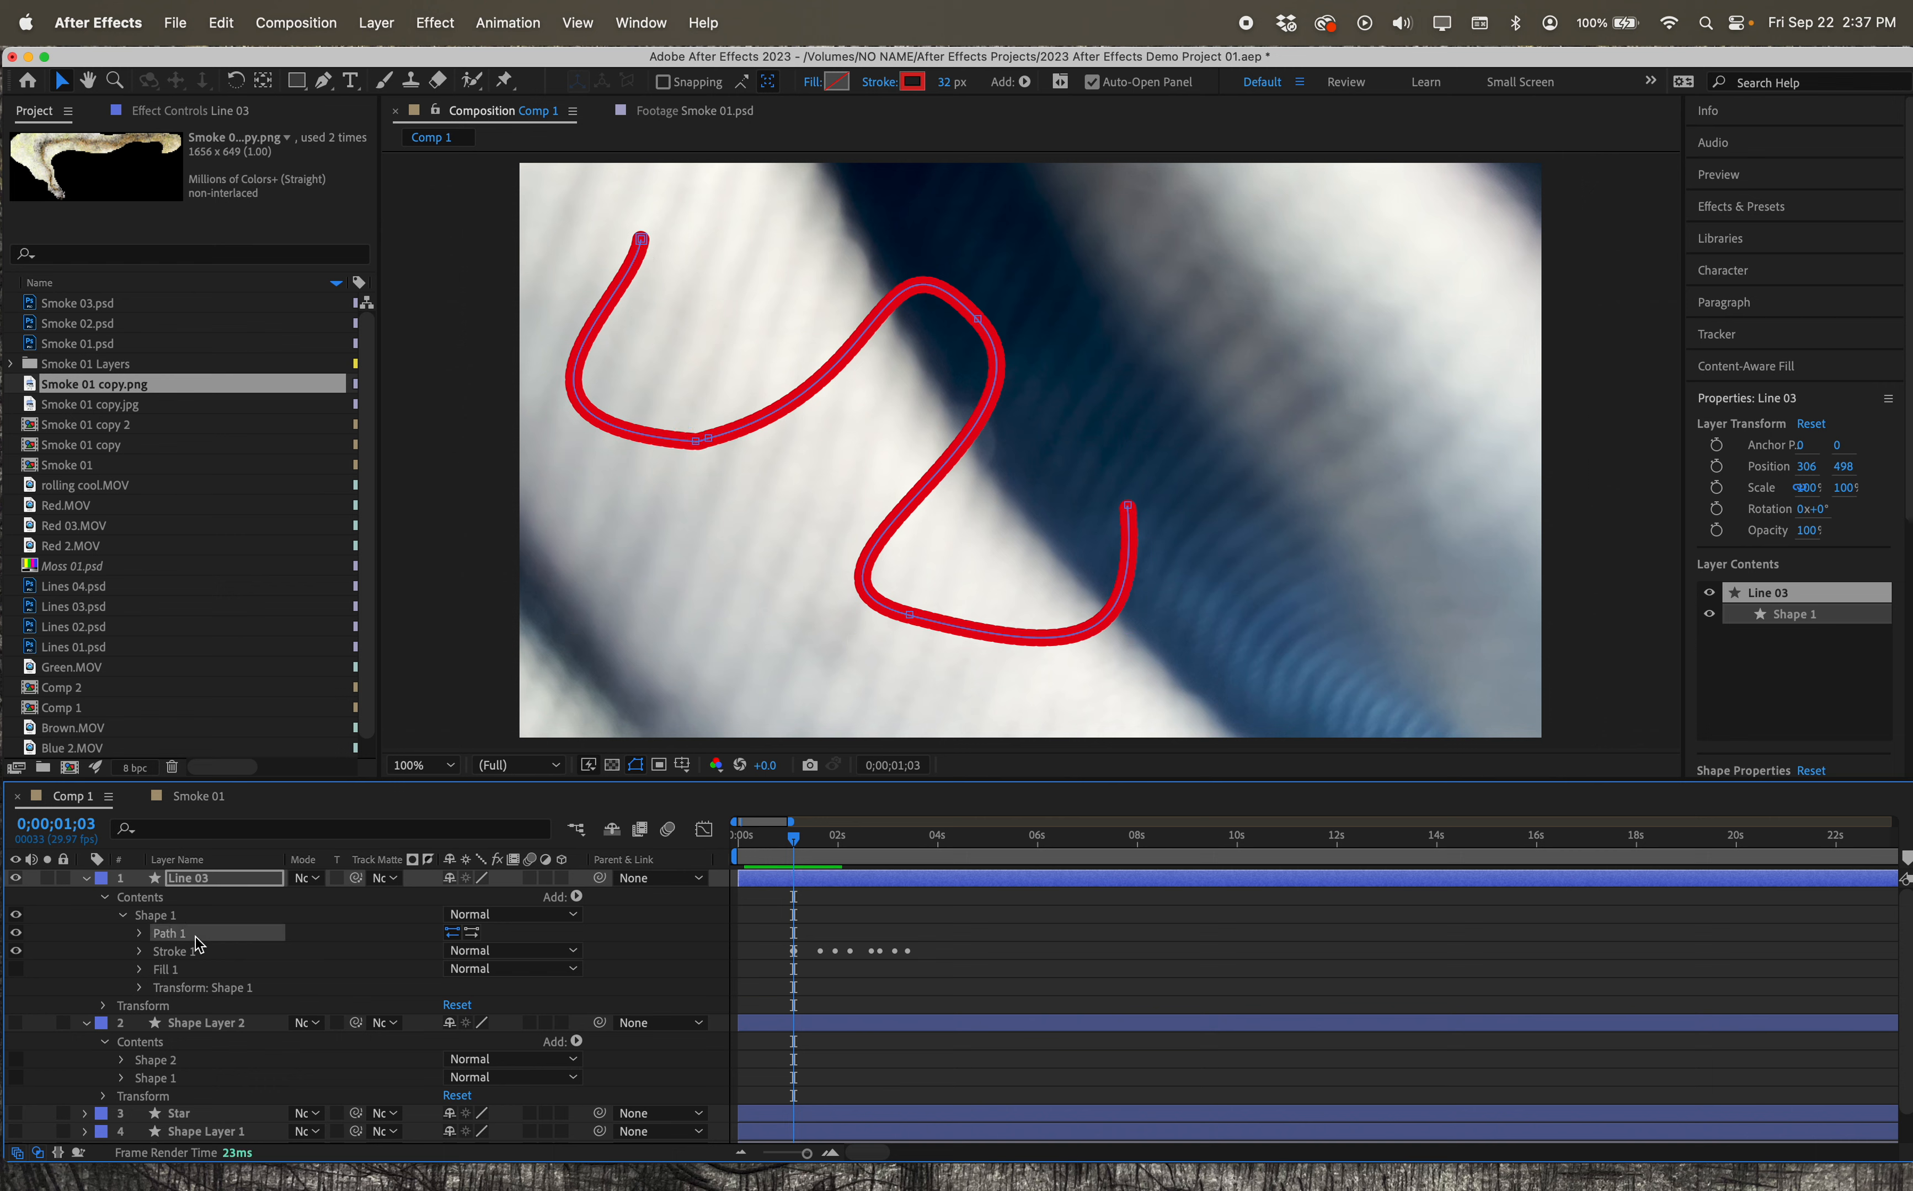
{"action": "left_click", "coordinate": [139, 933]}
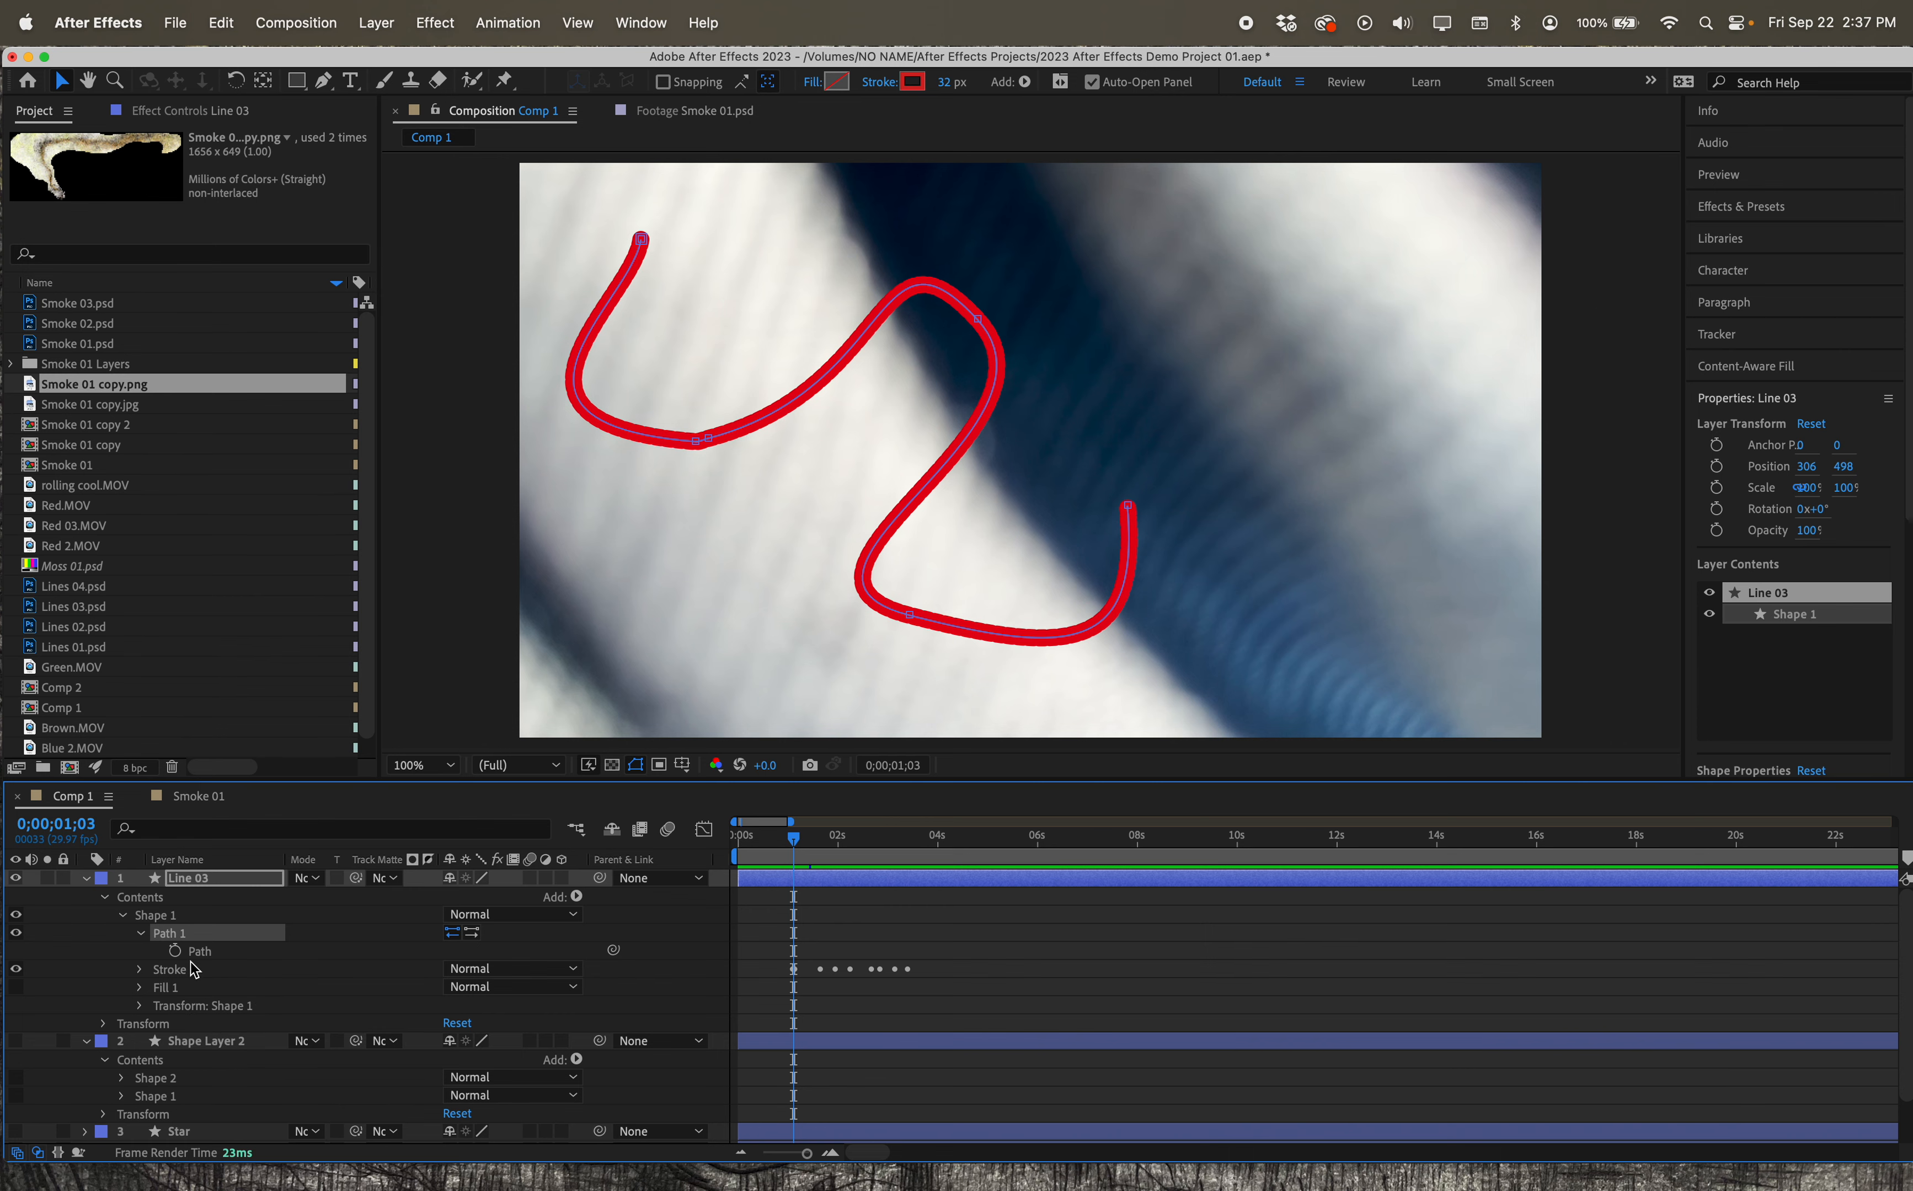
{"action": "left_click_drag", "start_coordinate": [793, 837], "coordinate": [729, 846]}
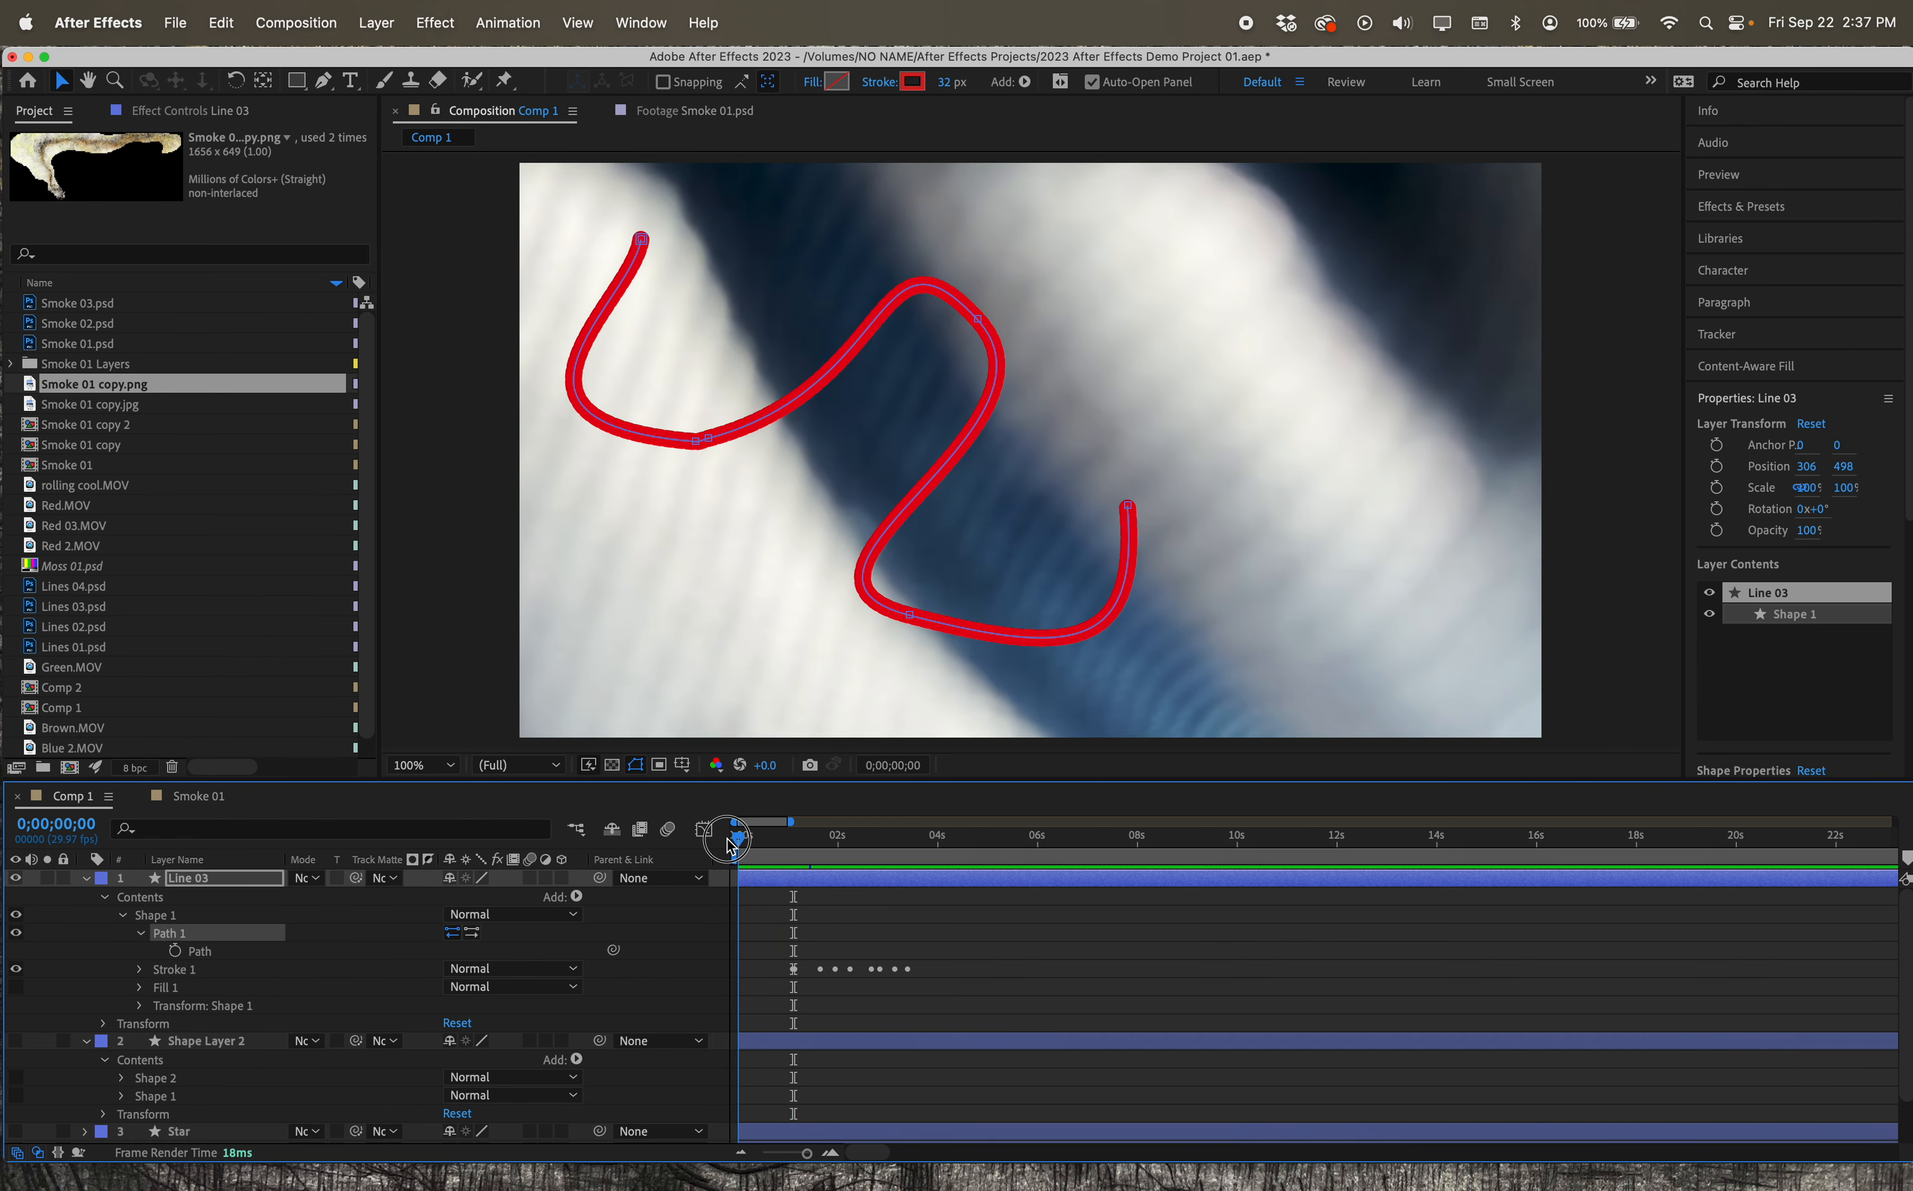
{"action": "left_click", "coordinate": [175, 951]}
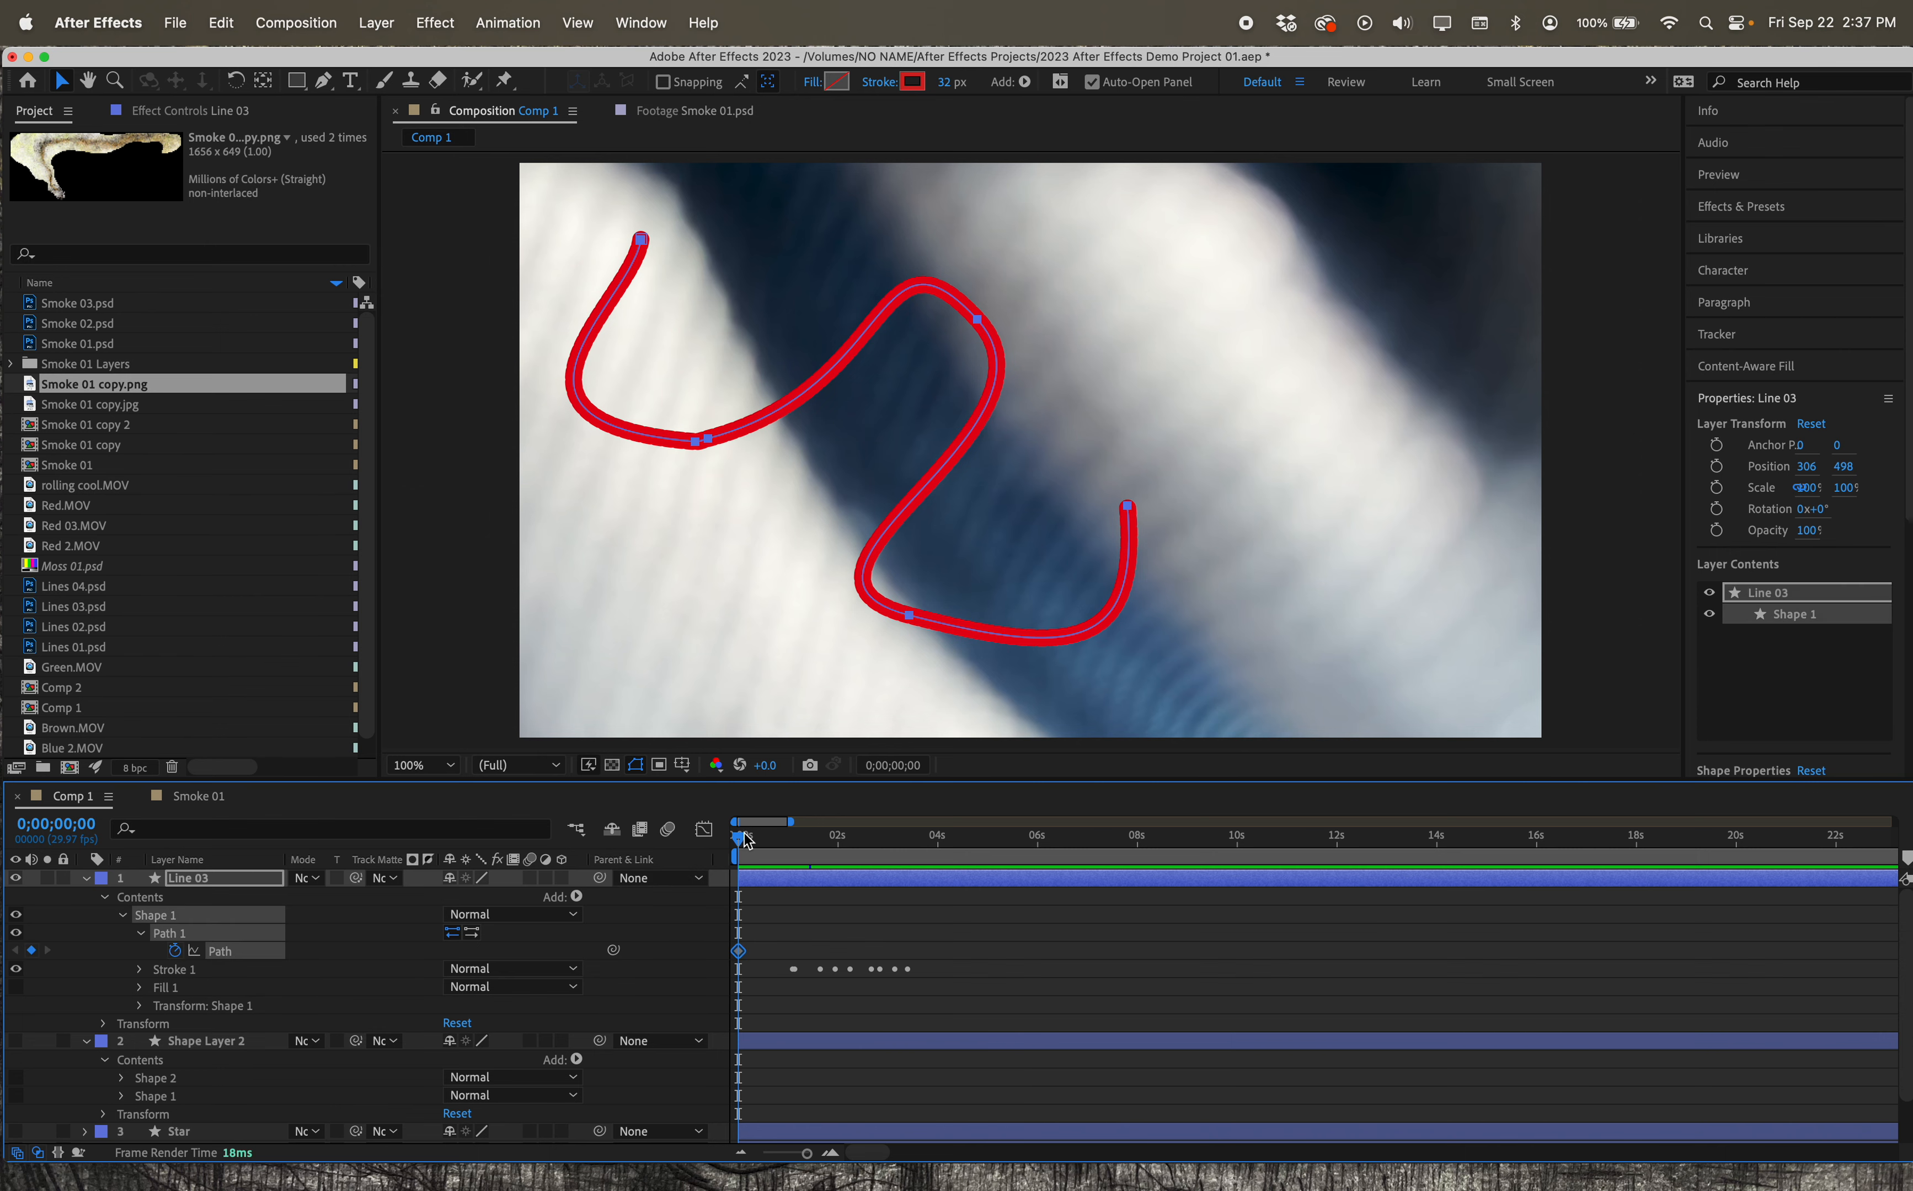
At 0;00;00;26, reshape the path by pulling the lower-left bend down, adjusting its curve handle, and moving the upper bend up and right.
{"action": "left_click_drag", "start_coordinate": [746, 840], "coordinate": [783, 840]}
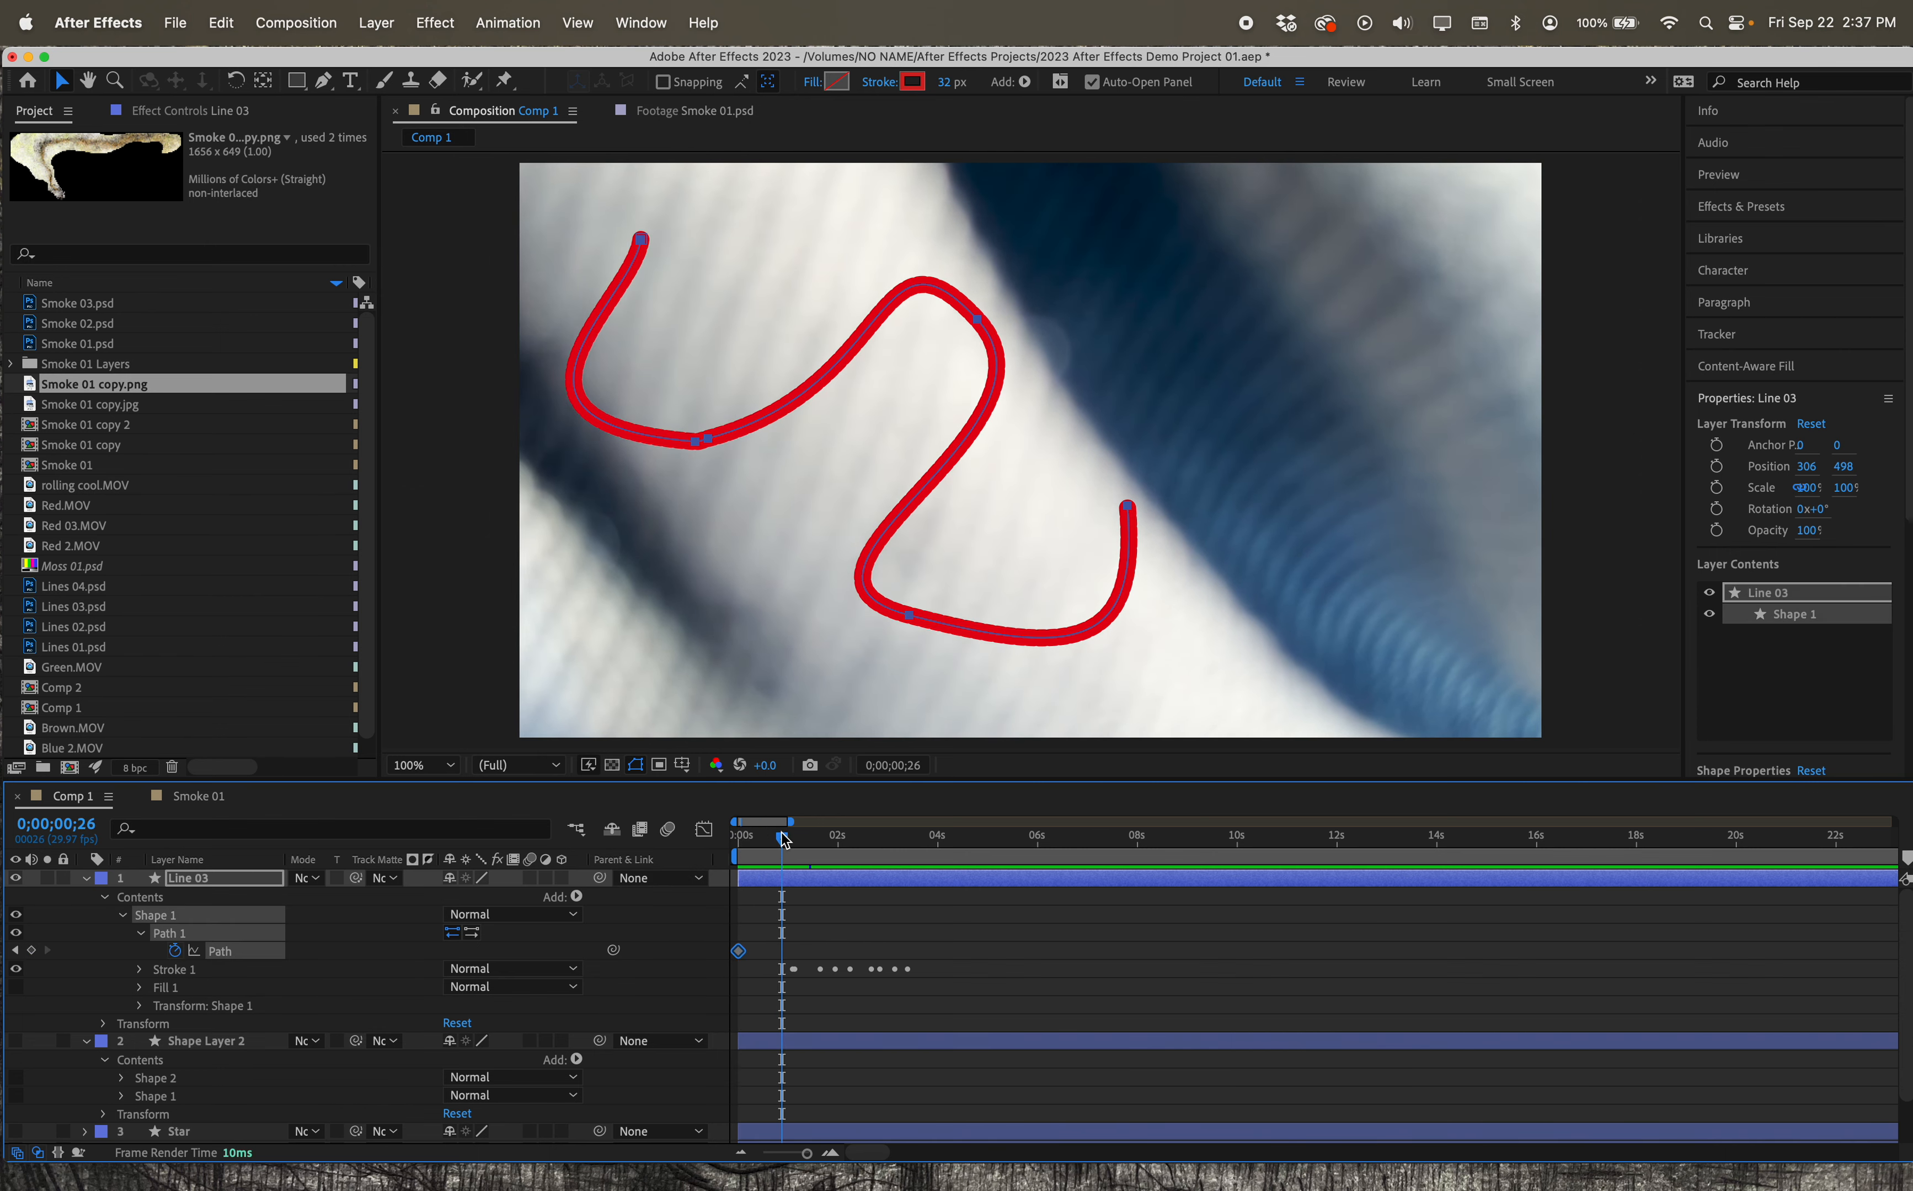
{"action": "left_click", "coordinate": [736, 496]}
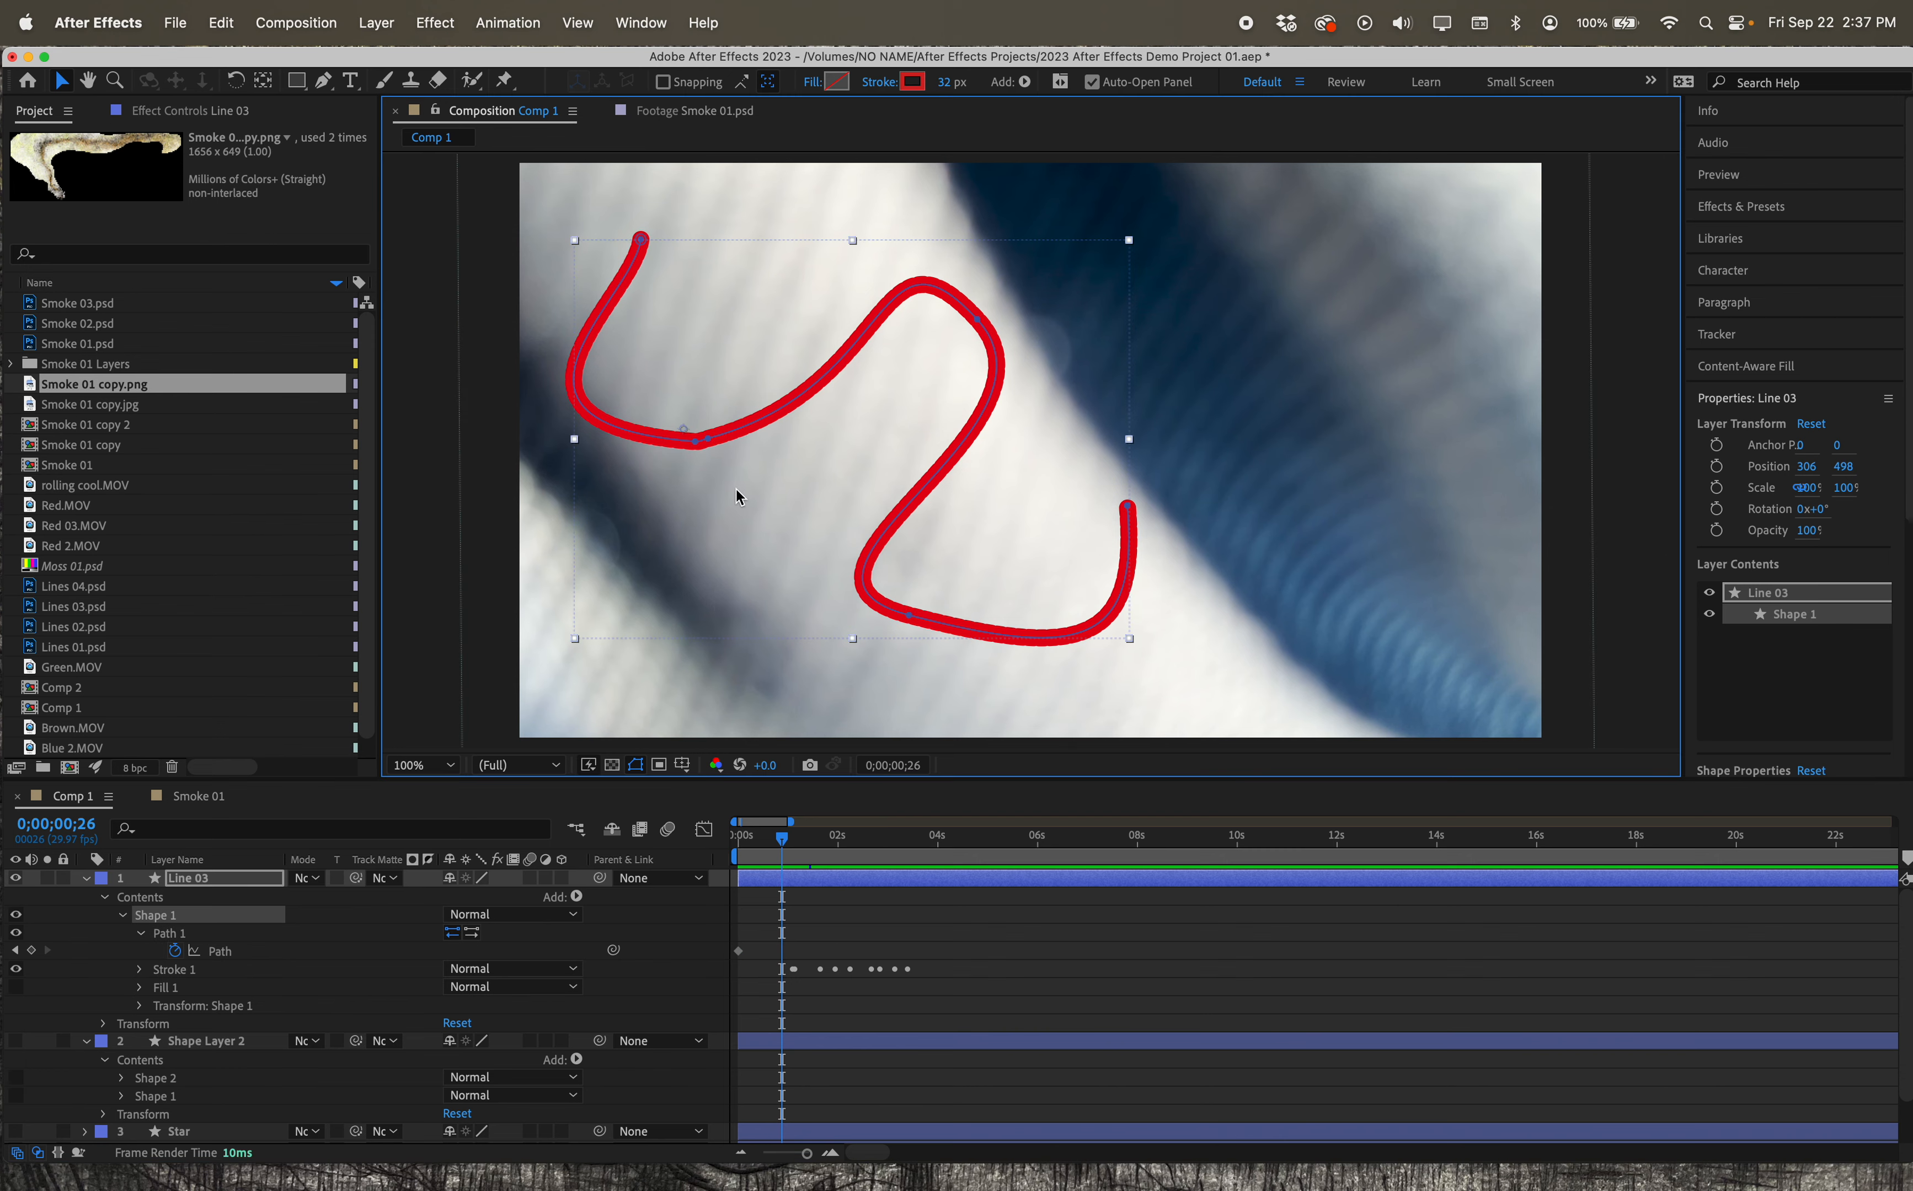
{"action": "left_click", "coordinate": [708, 440]}
{"action": "left_click_drag", "start_coordinate": [707, 440], "coordinate": [711, 528]}
{"action": "left_click_drag", "start_coordinate": [462, 510], "coordinate": [538, 539]}
{"action": "left_click_drag", "start_coordinate": [894, 476], "coordinate": [773, 561]}
{"action": "left_click", "coordinate": [979, 320]}
{"action": "left_click_drag", "start_coordinate": [984, 325], "coordinate": [1056, 286]}
Preview the path animation from the start, and at 0;00;01;08 move the line's right end point up and outward.
{"action": "left_click_drag", "start_coordinate": [793, 838], "coordinate": [709, 847]}
{"action": "key", "text": "space"}
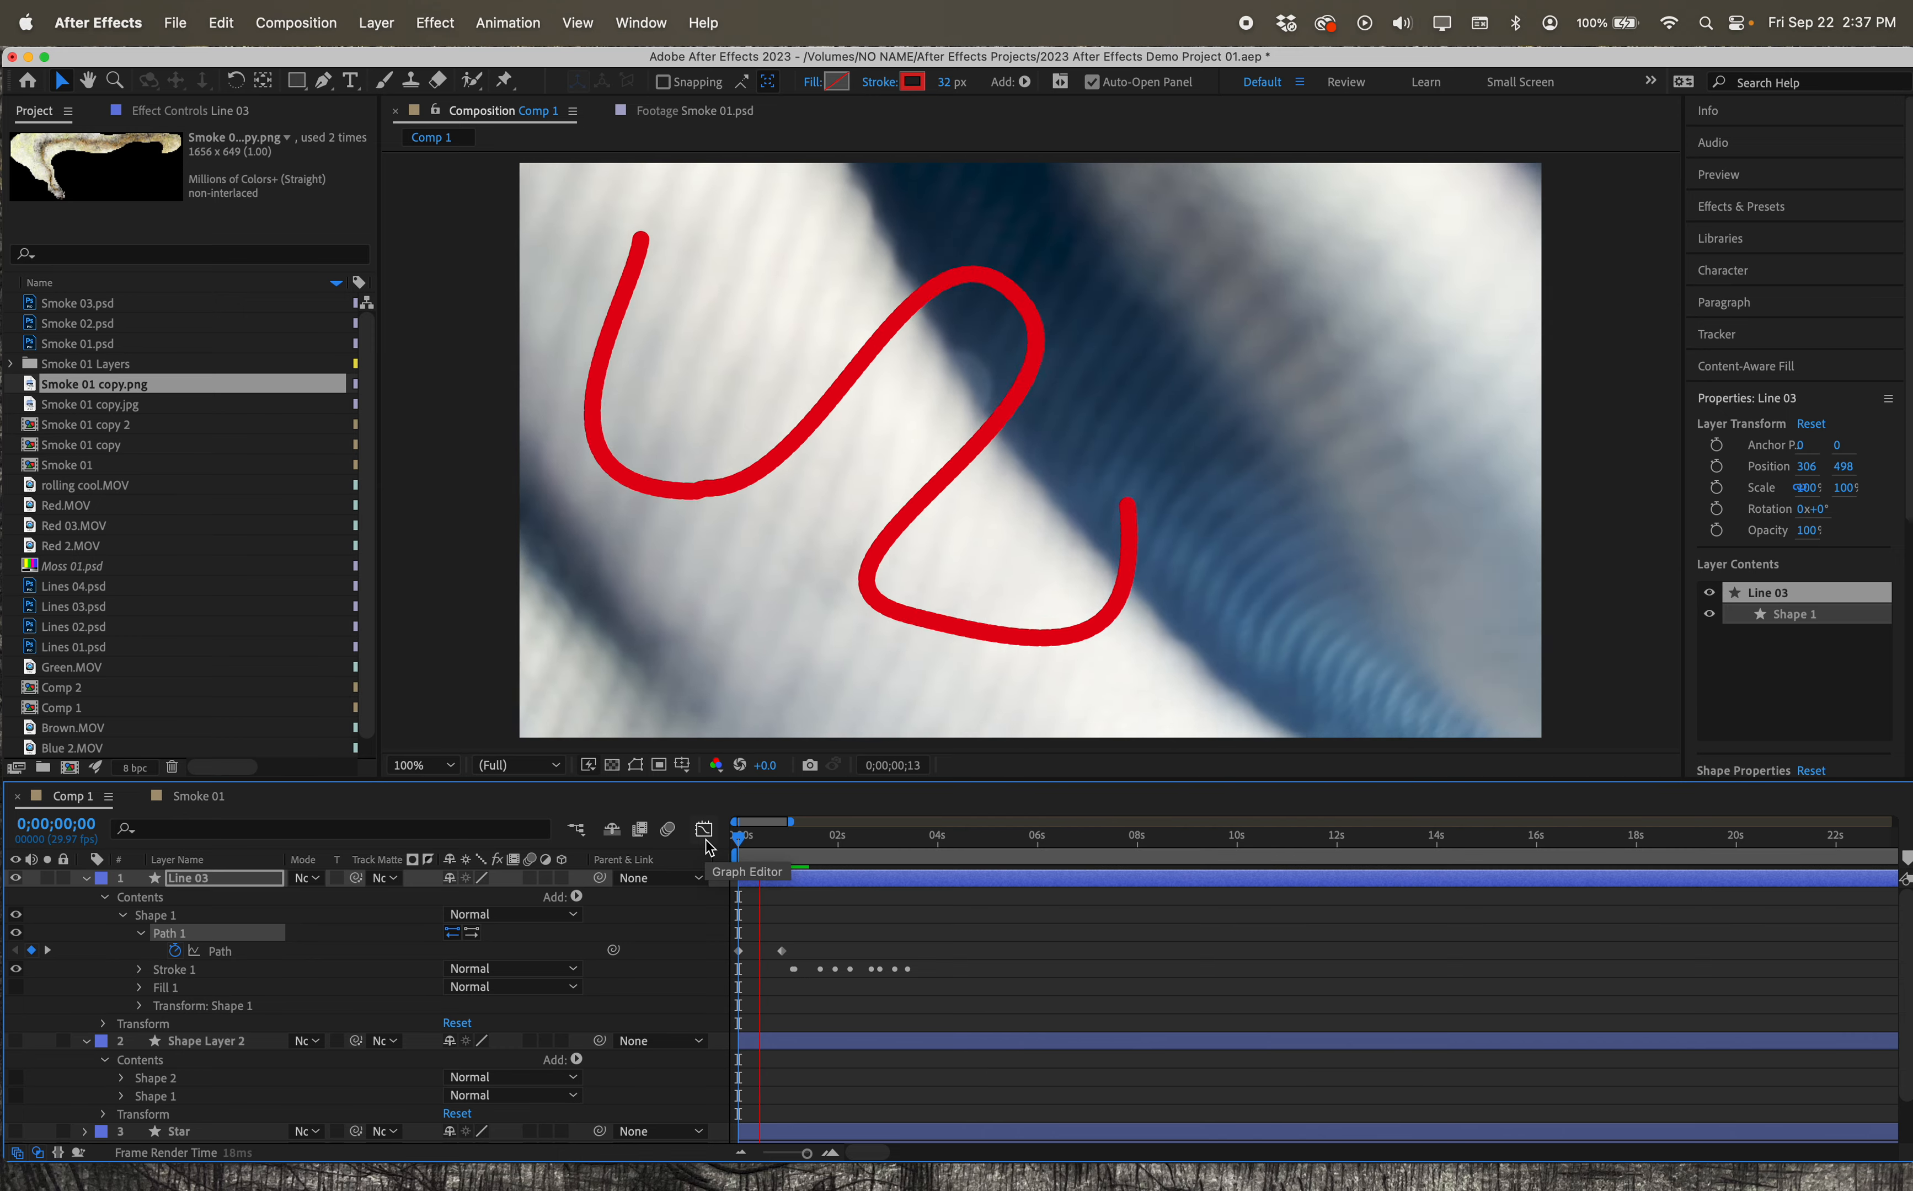
{"action": "key", "text": "space"}
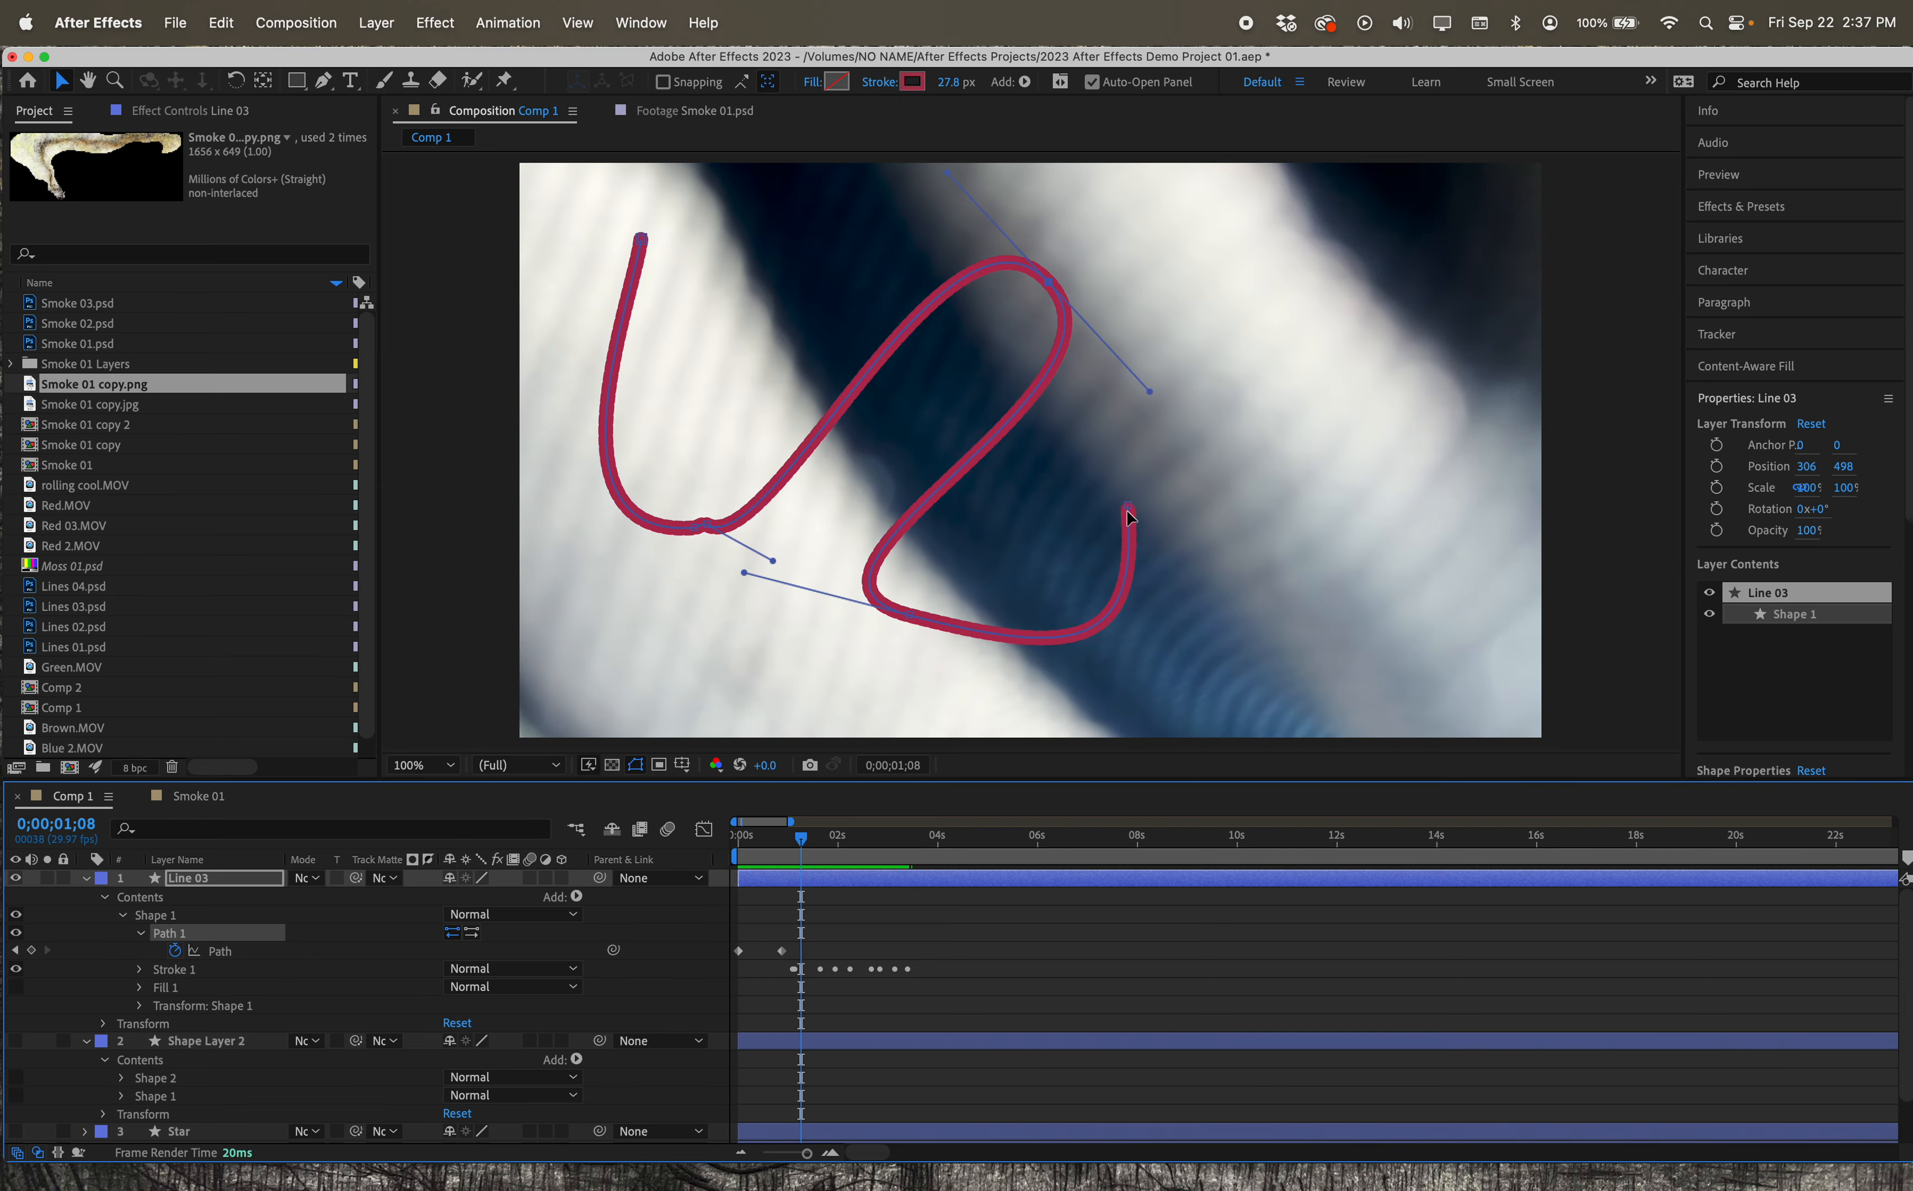
{"action": "left_click_drag", "start_coordinate": [1129, 517], "coordinate": [1275, 418]}
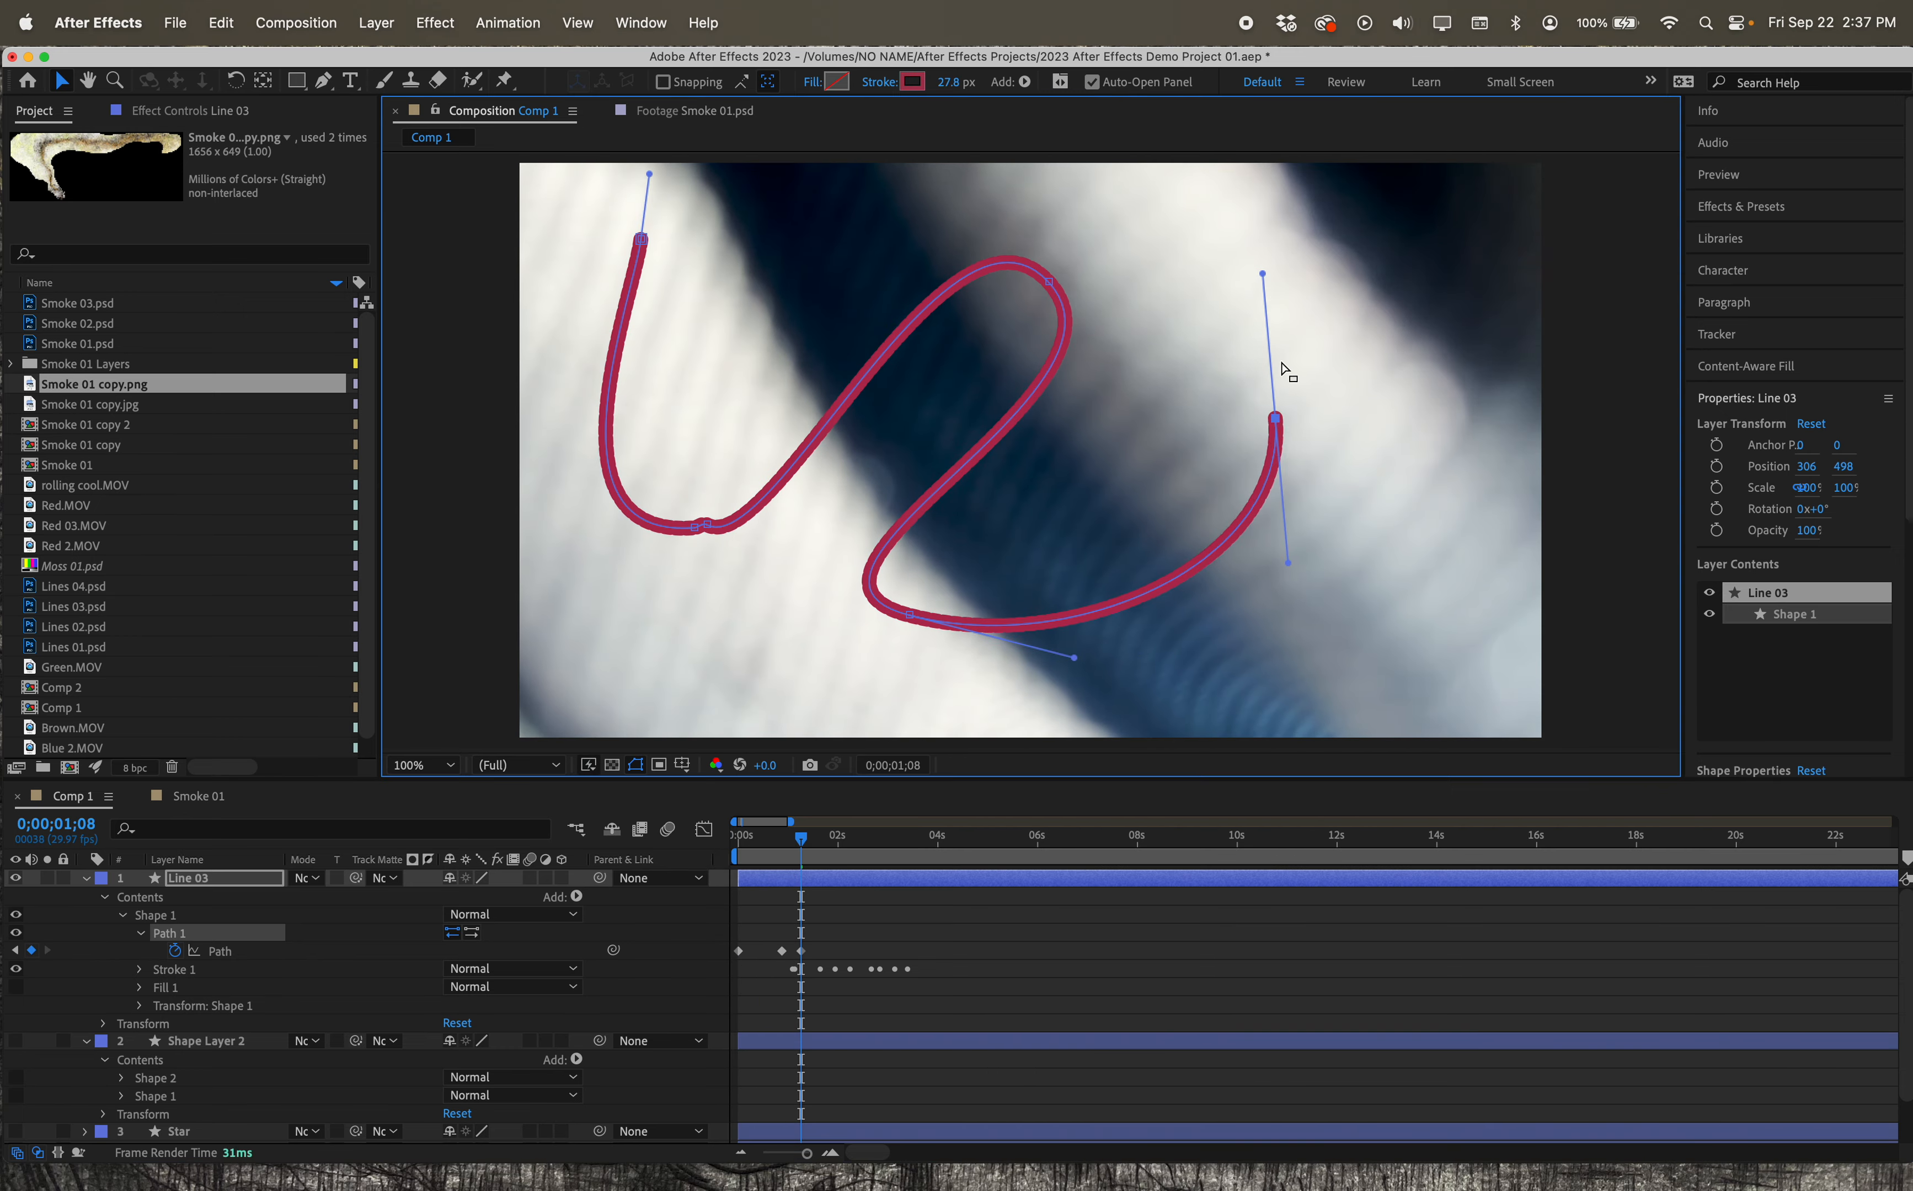